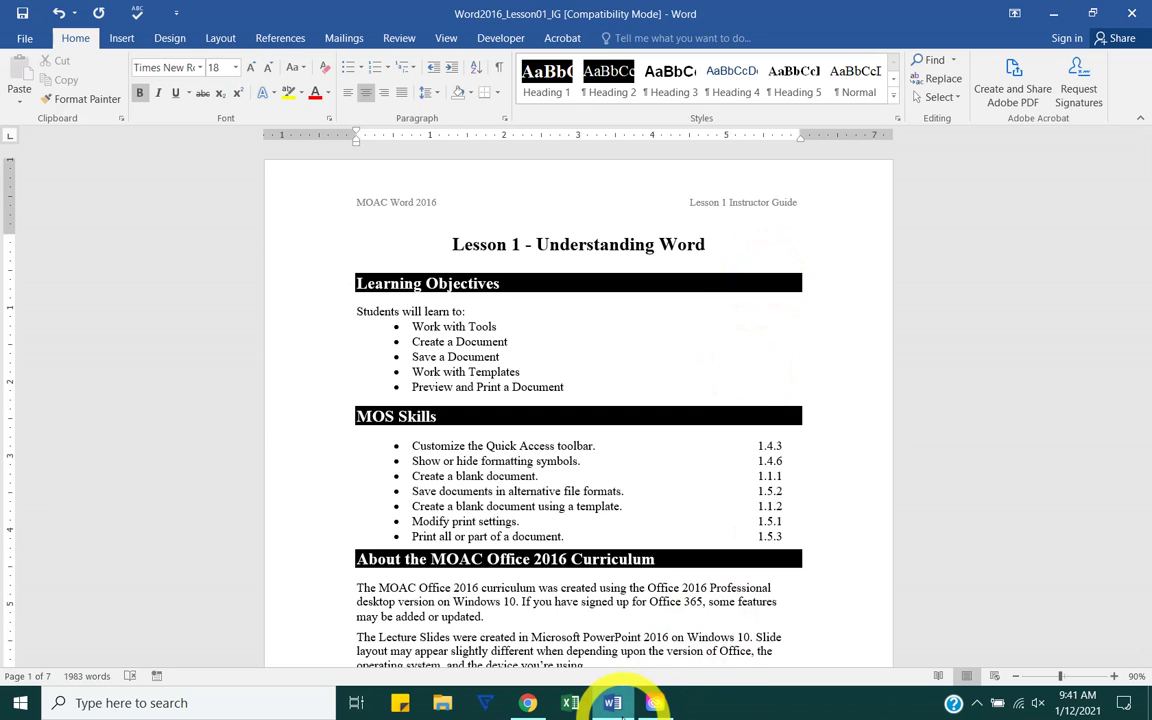
Step: Bring up Word's taskbar jump list and dismiss it without opening any file
right_click(622, 712)
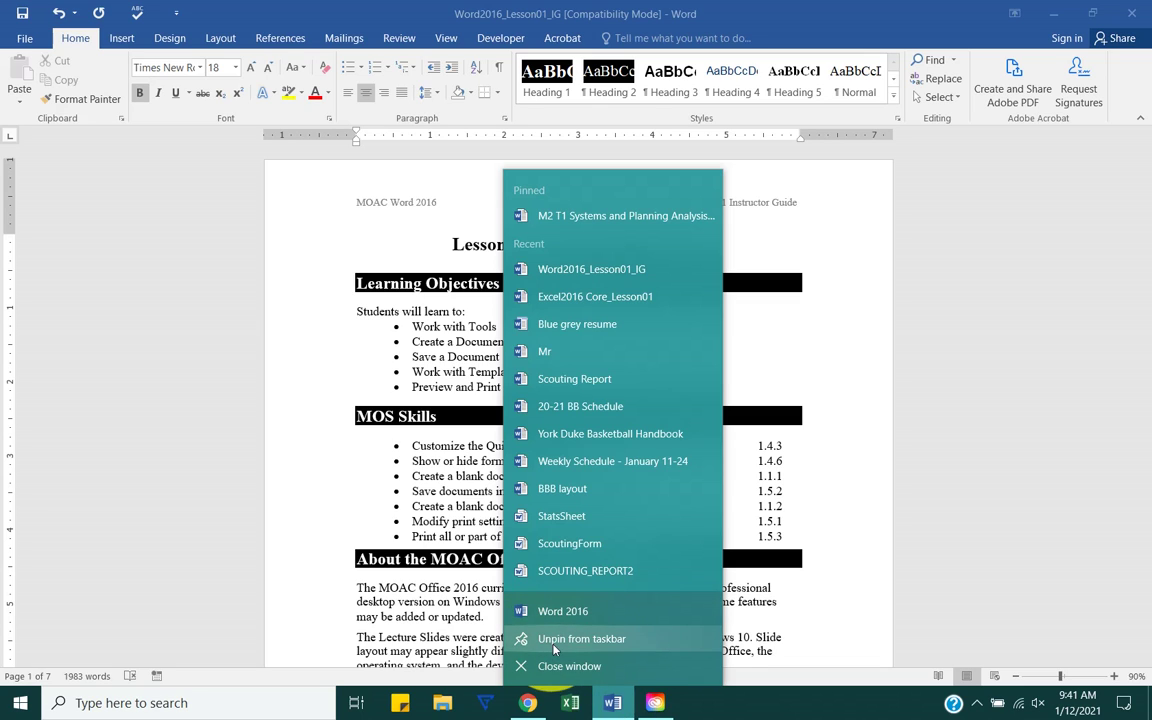
left_click(433, 8)
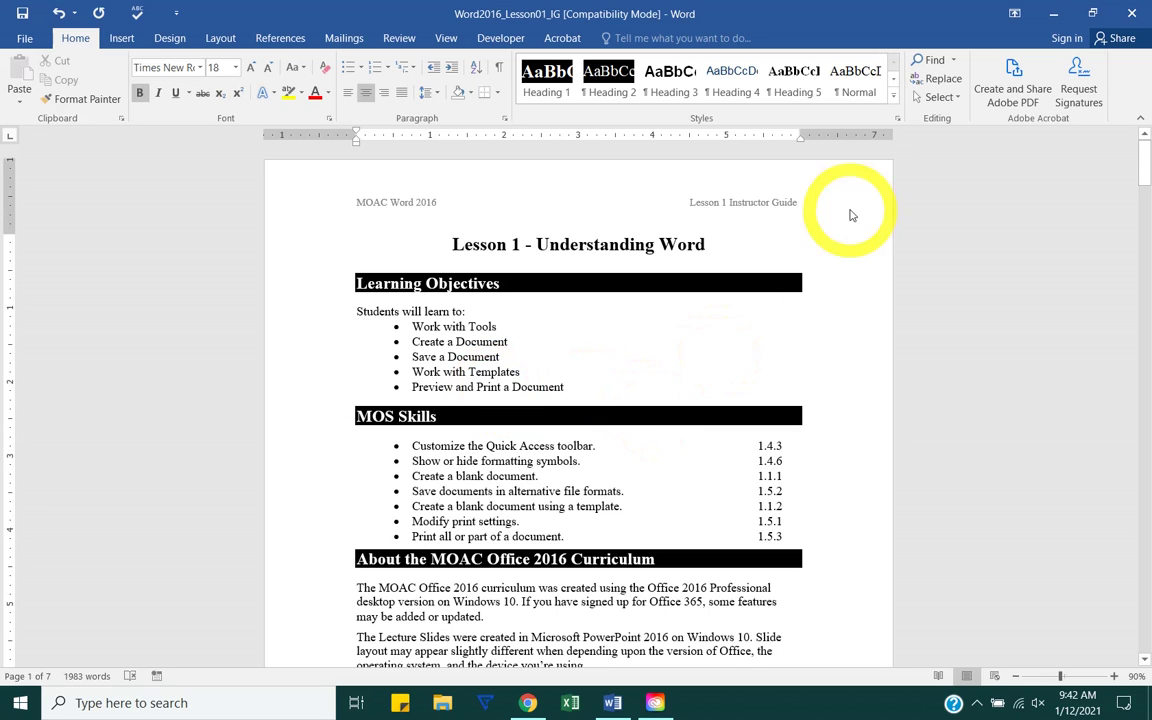
Step: Close the Lesson 1 guide without saving, relaunch Word and create a blank document
left_click(1131, 13)
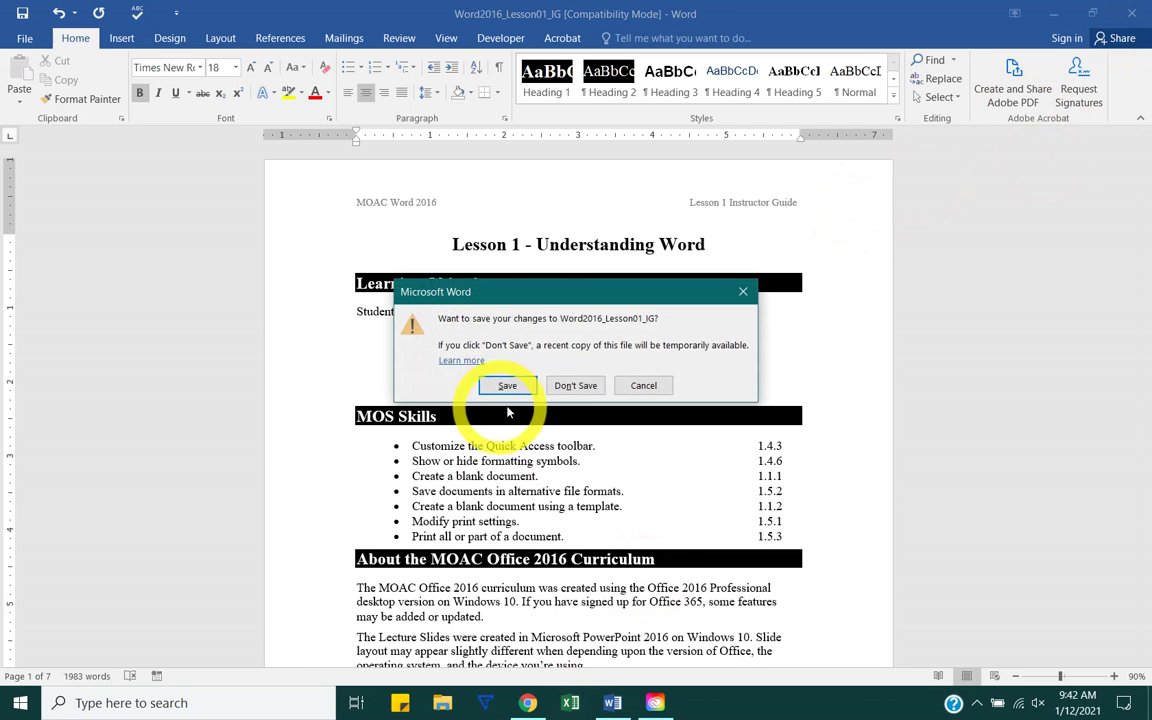
left_click(561, 387)
left_click(612, 702)
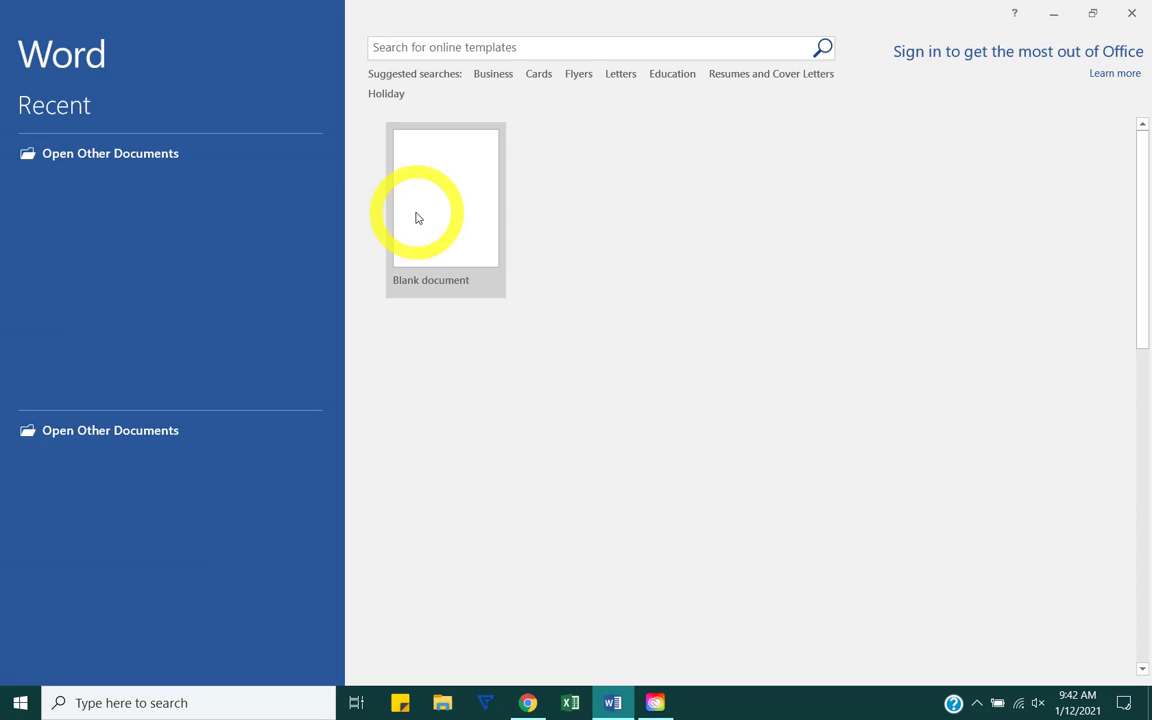
left_click(420, 217)
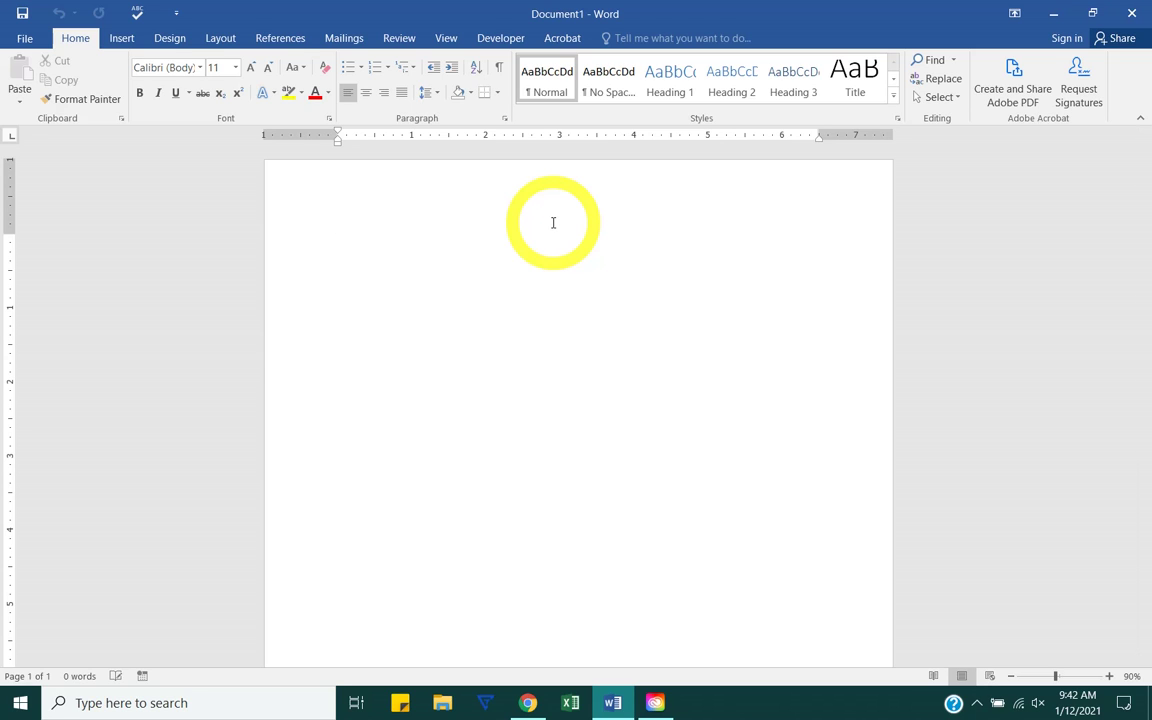
left_click(120, 38)
left_click(75, 38)
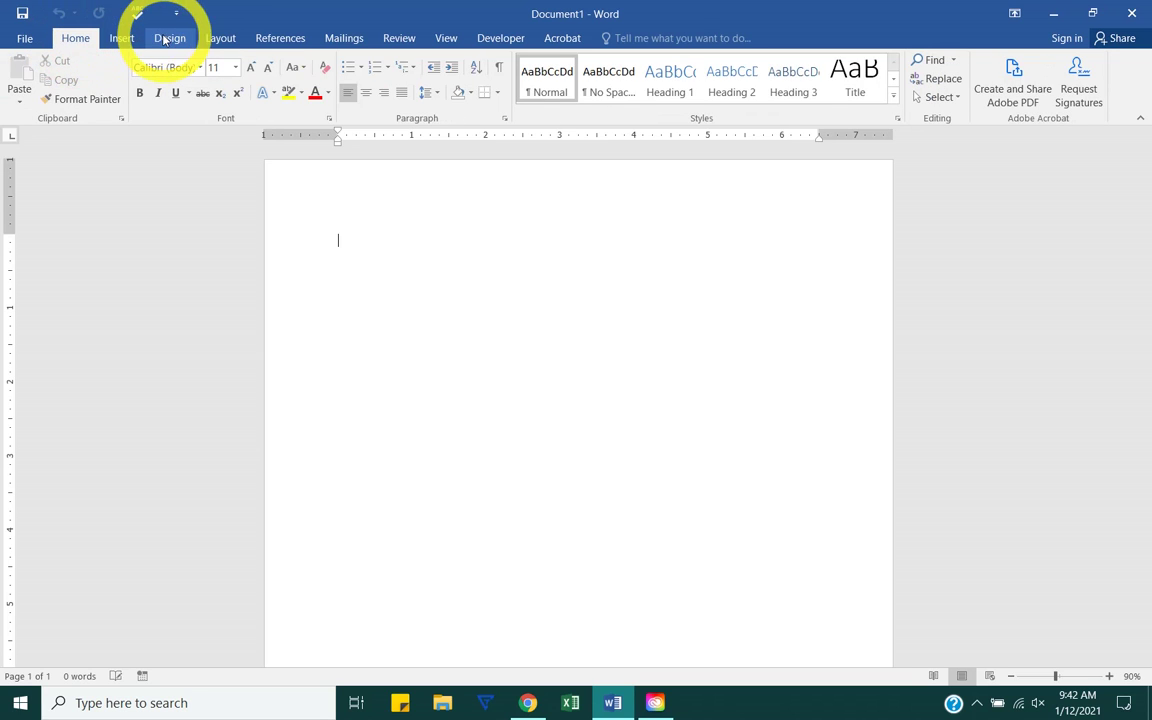
left_click(121, 39)
left_click(158, 44)
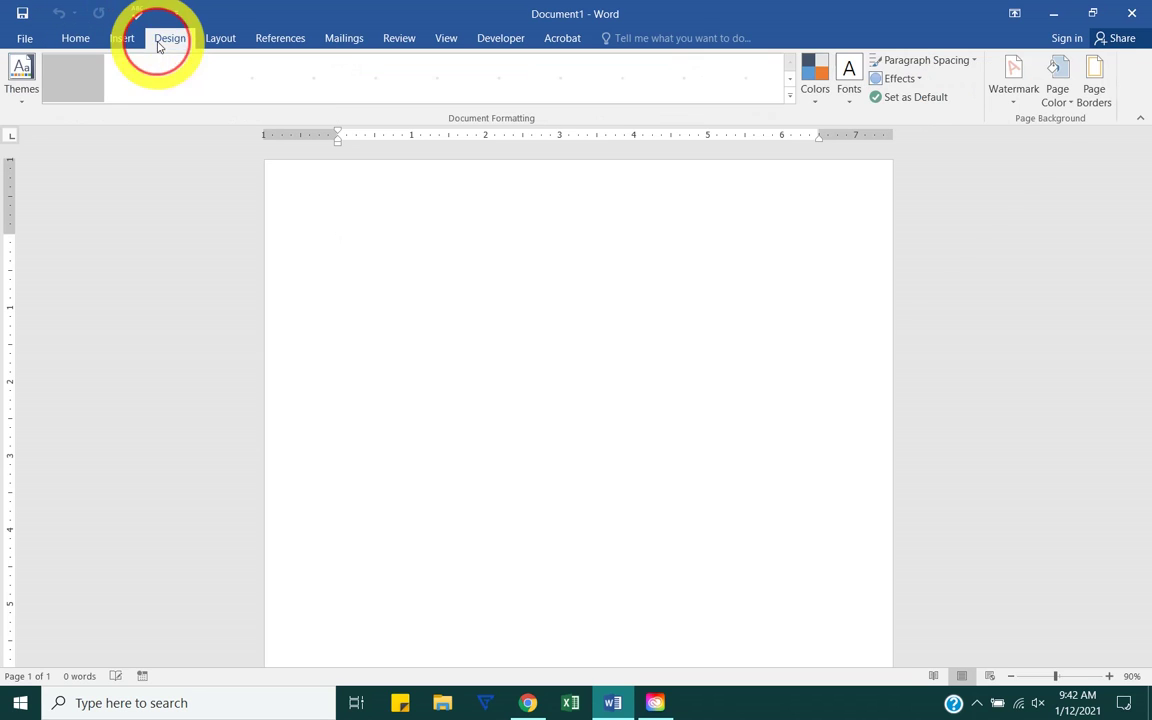
left_click(220, 38)
left_click(75, 38)
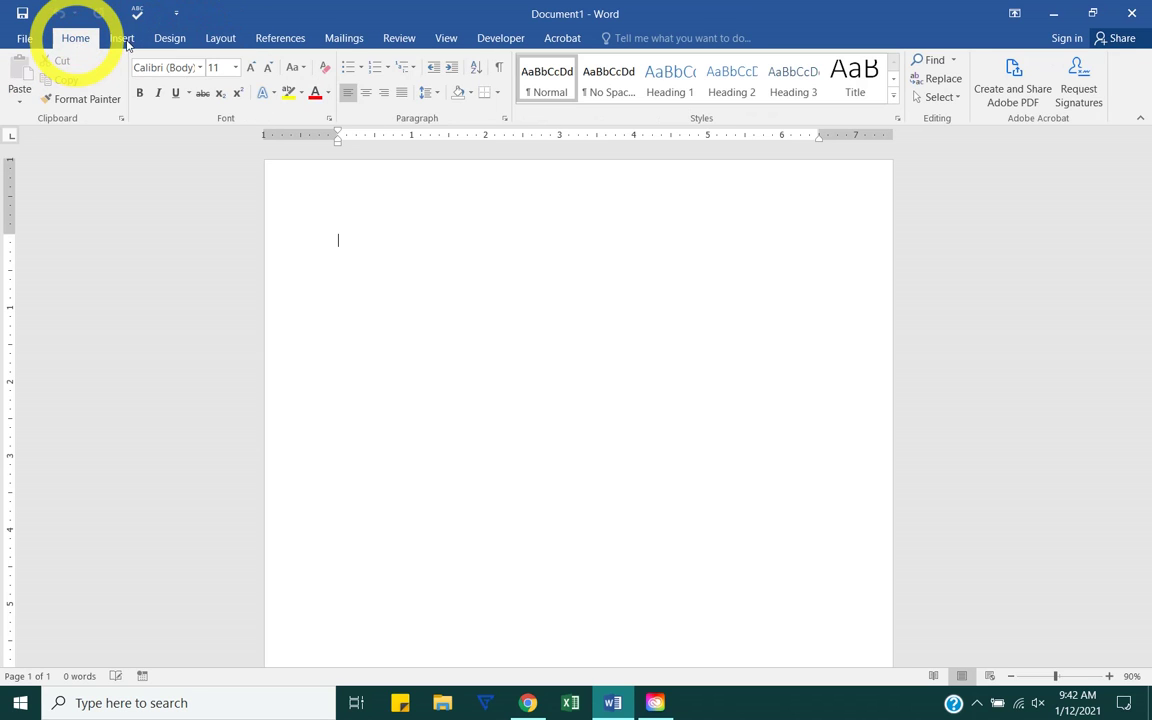
left_click(220, 40)
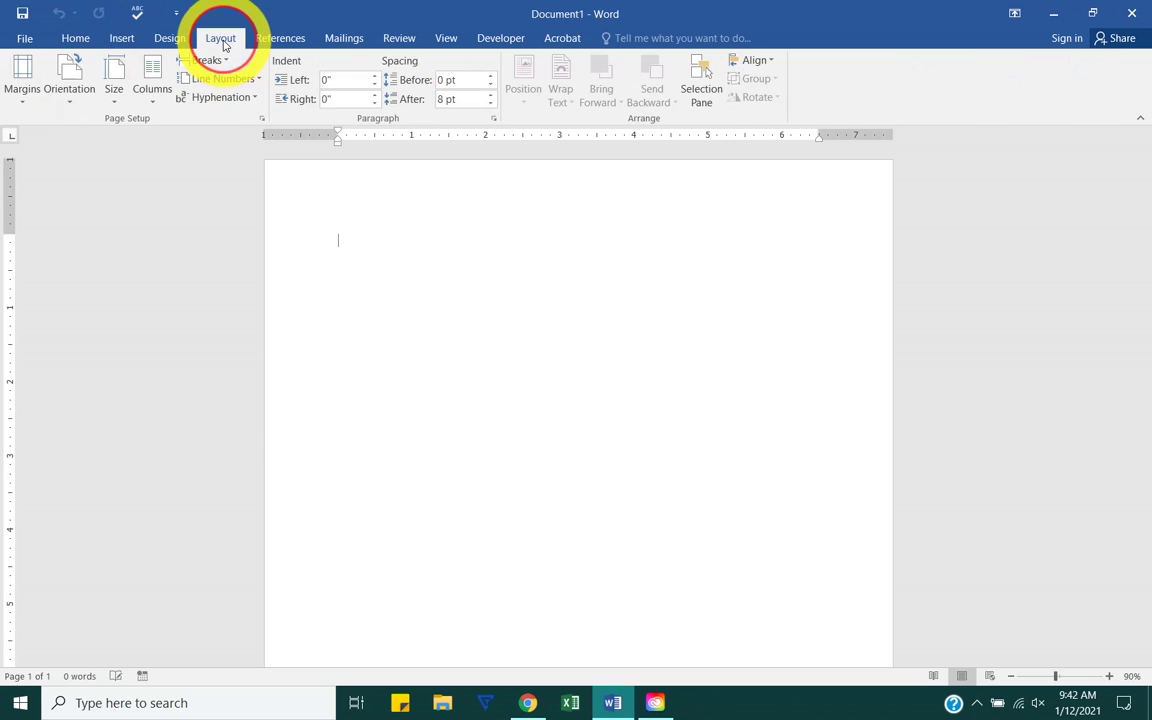
left_click(444, 39)
left_click(75, 40)
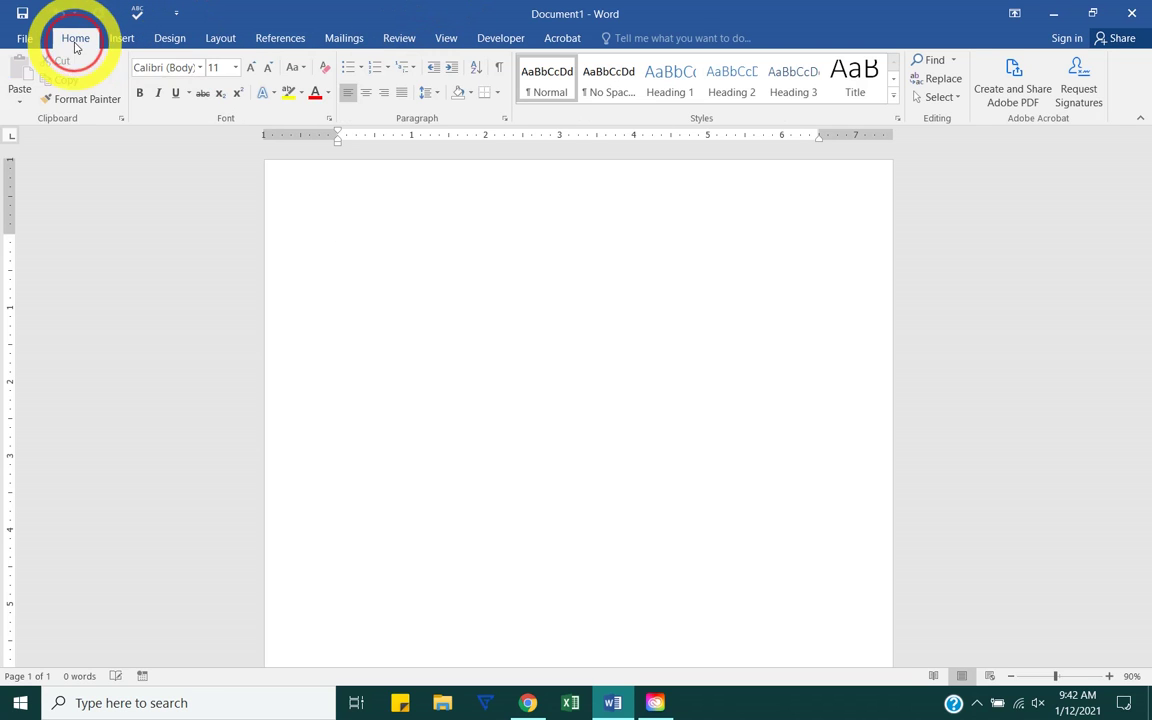
left_click(122, 38)
left_click(170, 38)
left_click(77, 40)
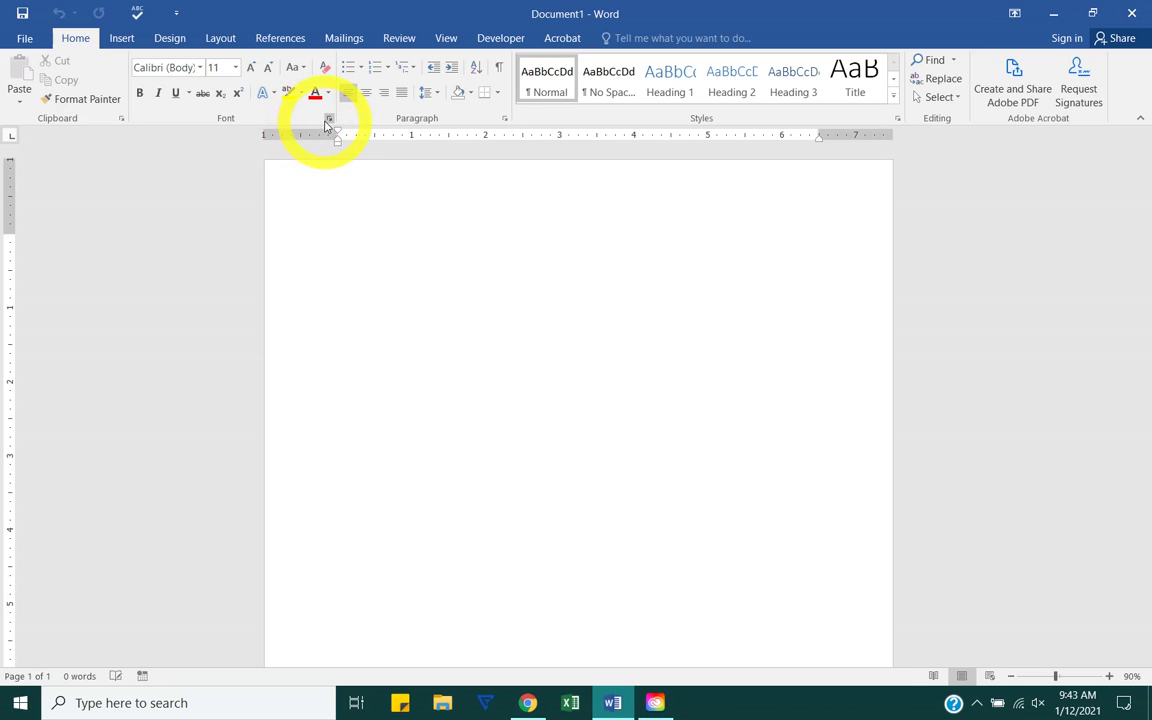
left_click(328, 119)
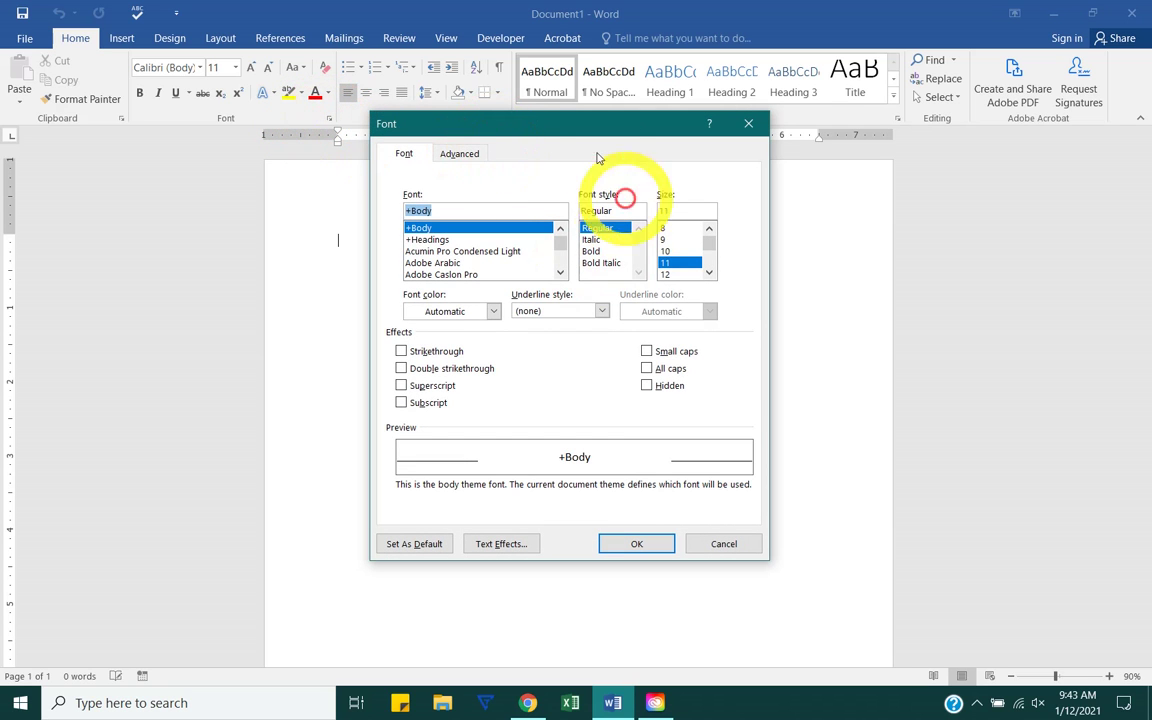
mouse_move(566, 130)
left_mouse_down()
mouse_move(640, 190)
mouse_move(557, 93)
mouse_move(581, 113)
left_mouse_up()
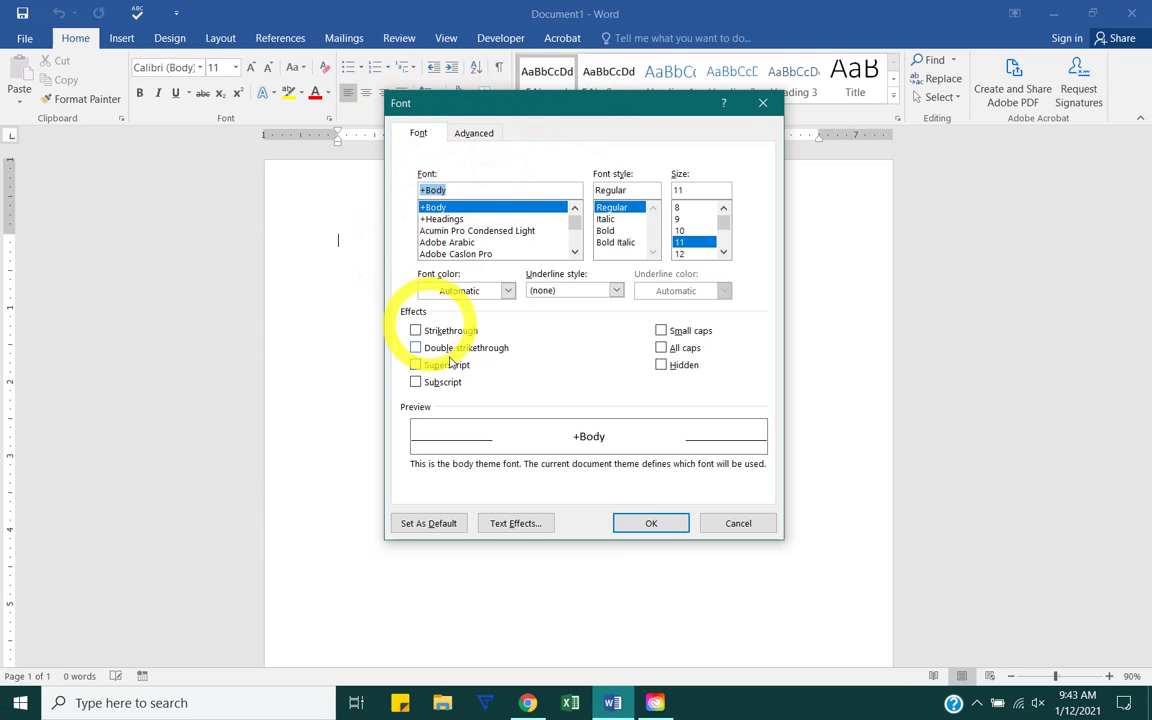
left_click(760, 103)
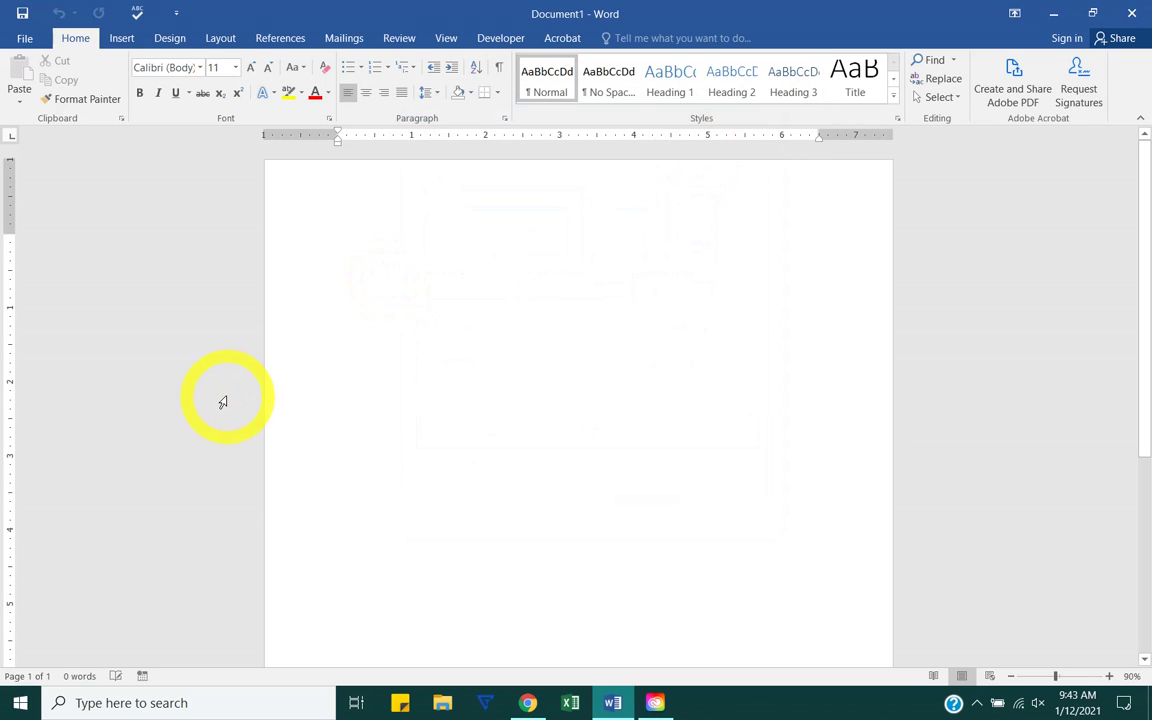
left_click(329, 118)
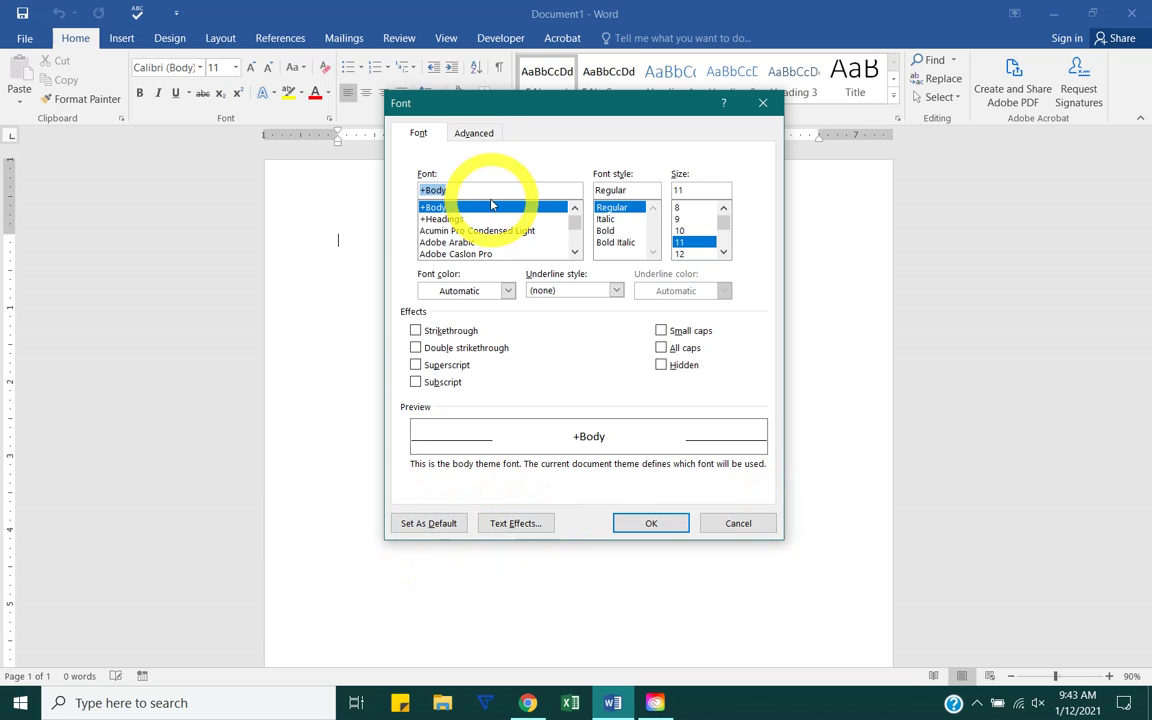
left_click(474, 132)
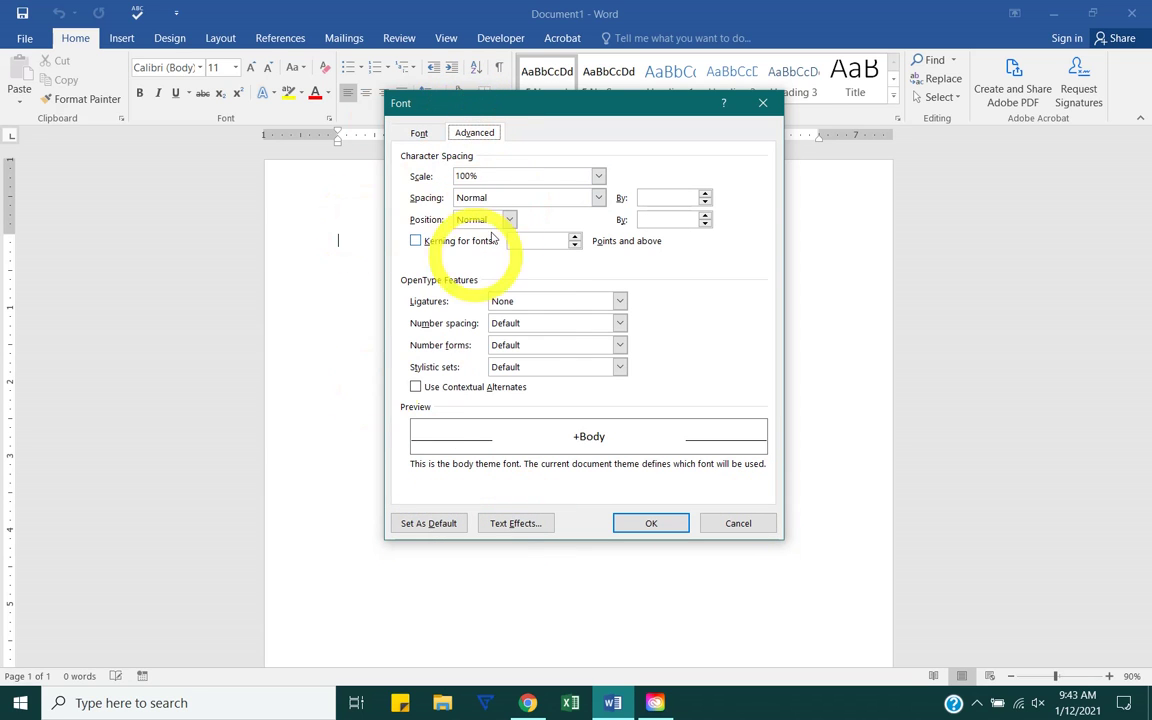
left_click(419, 133)
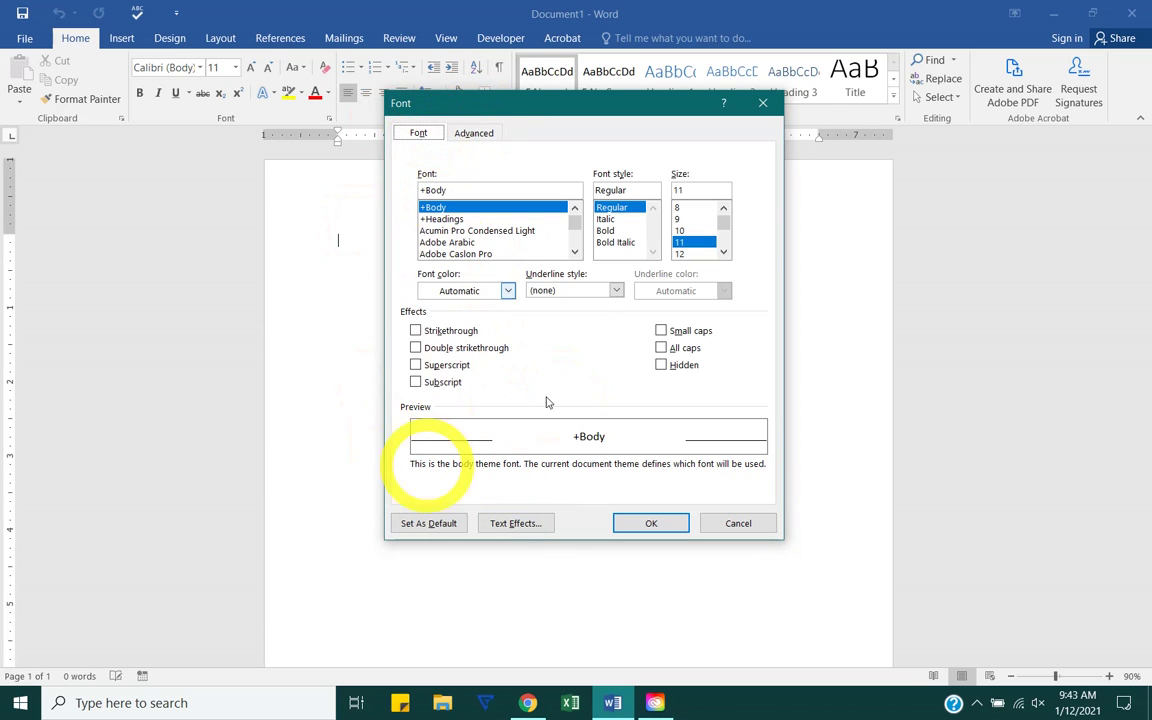
left_click(765, 105)
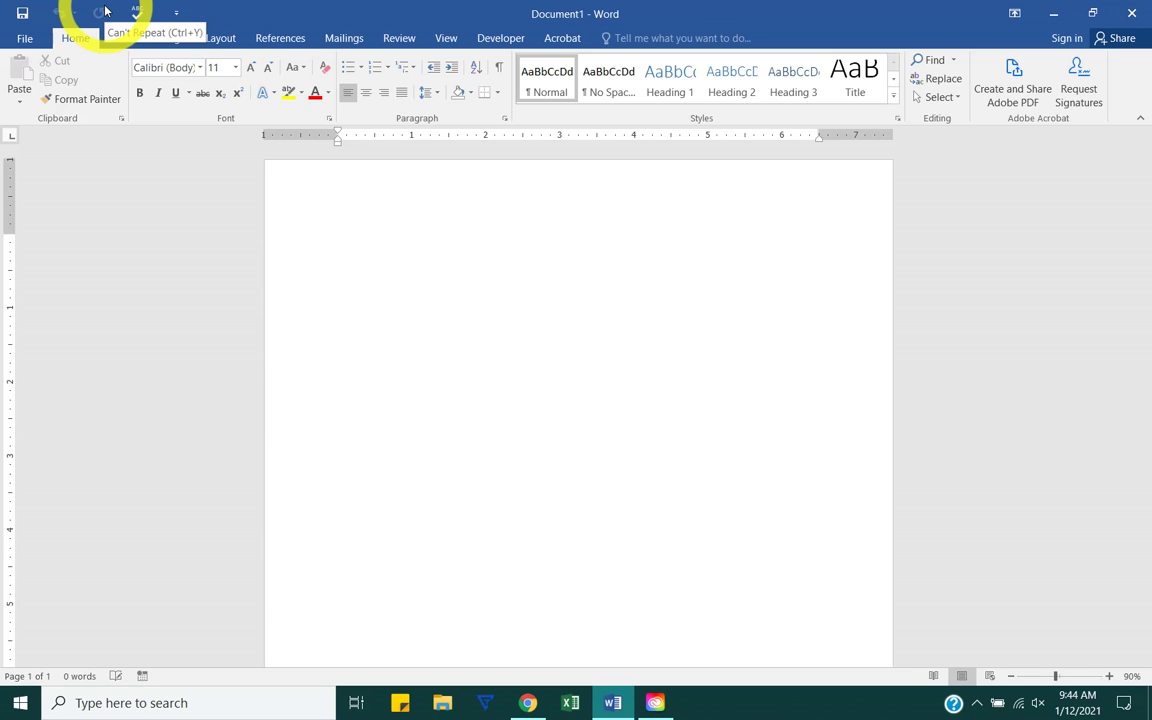
Step: Open the Customize Quick Access Toolbar list and close it without adding anything
left_click(175, 14)
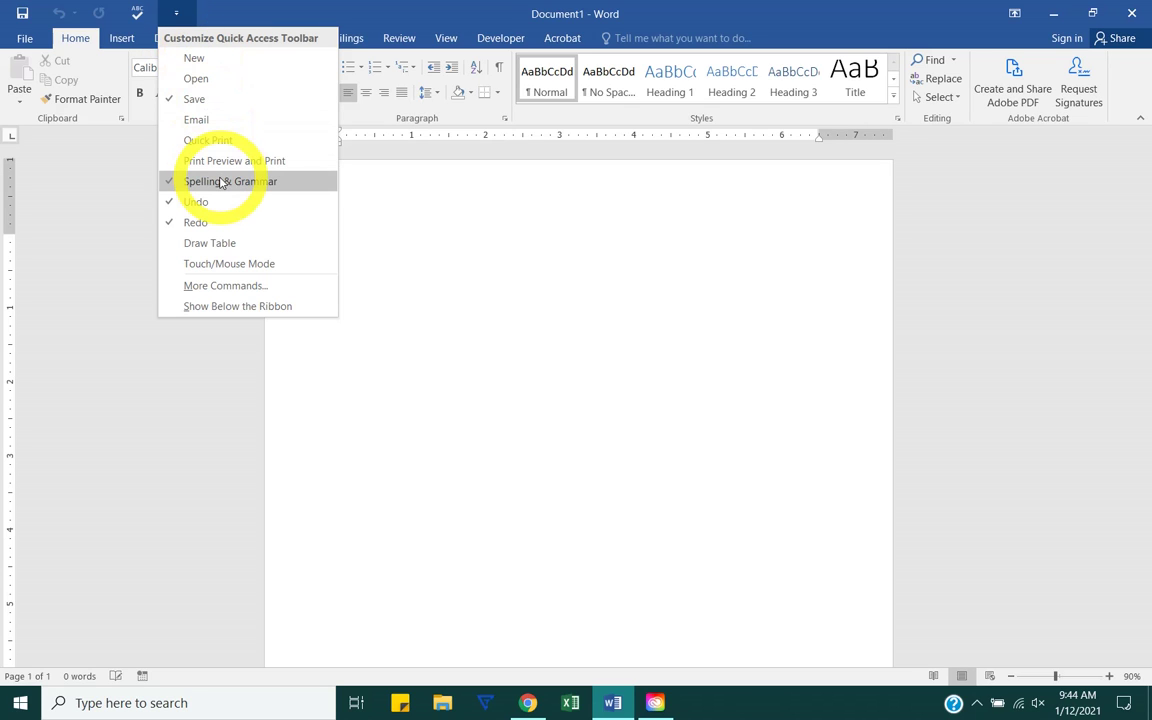
left_click(380, 270)
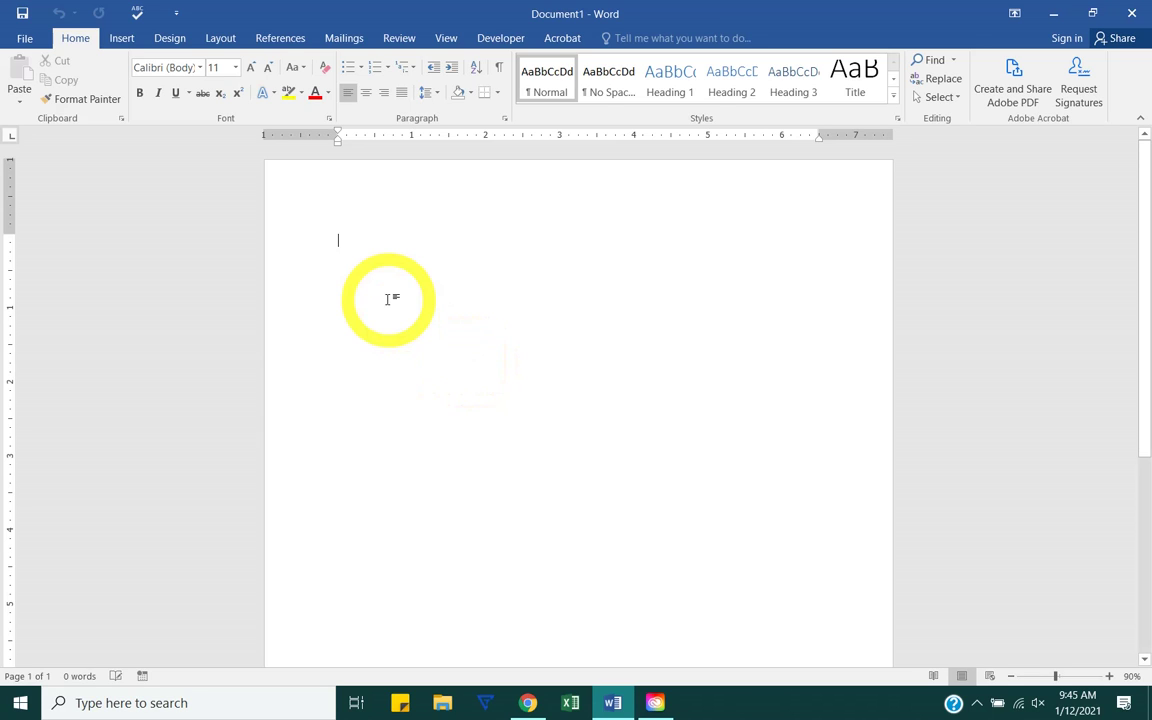
Step: Run Spelling & Grammar twice on the empty document, dismissing each completion message
left_click(137, 12)
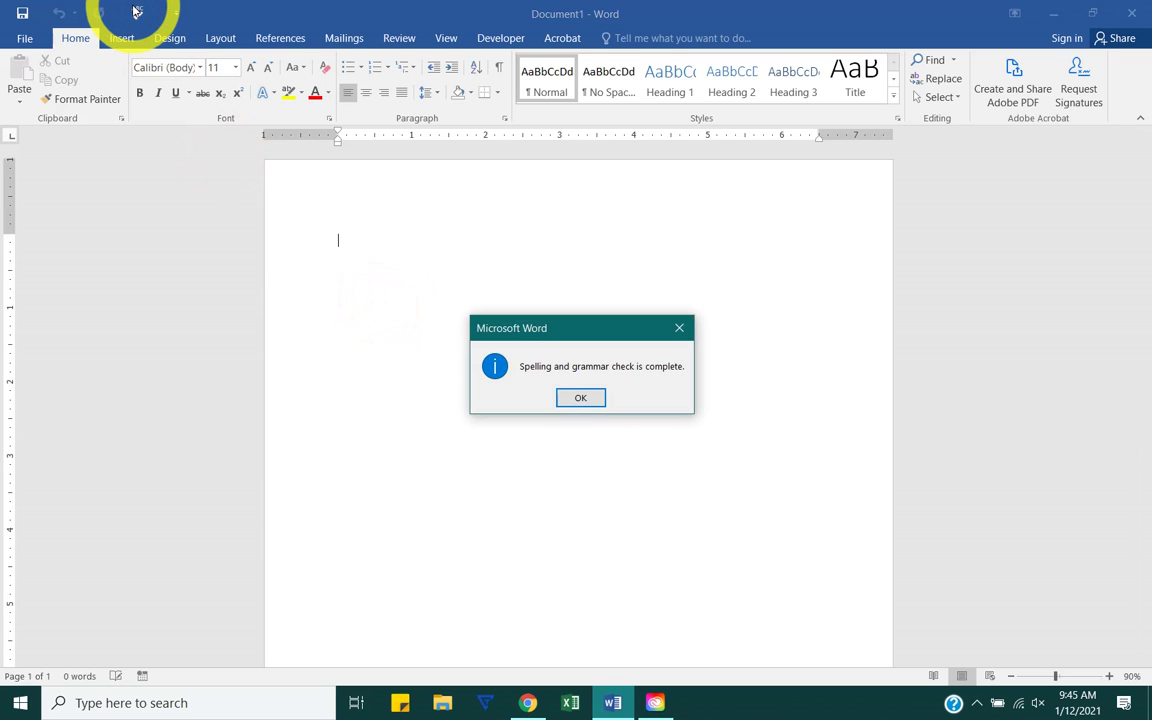
key("Return")
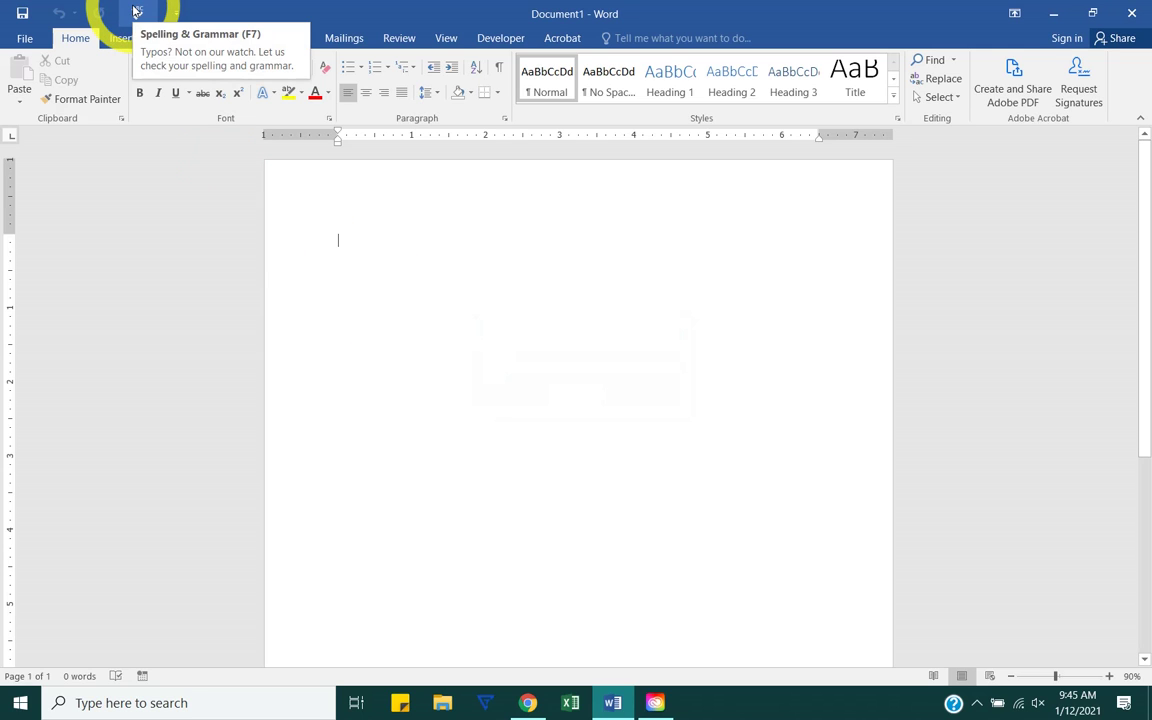
left_click(366, 250)
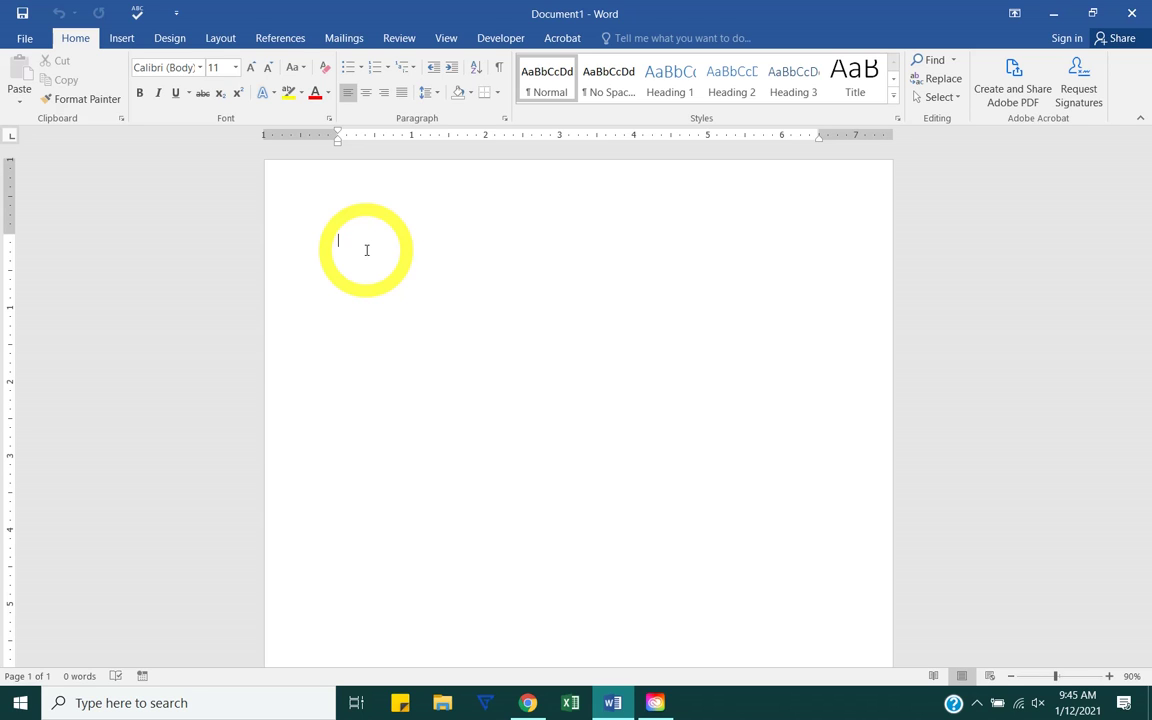
left_click(137, 13)
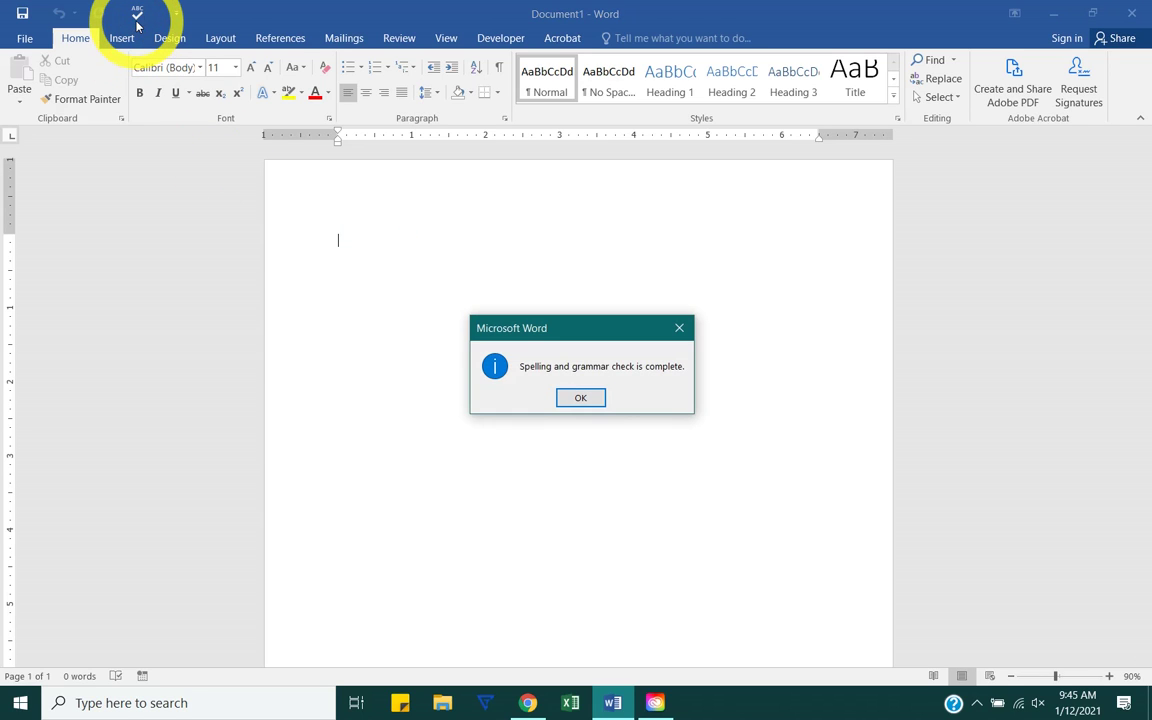
key("Return")
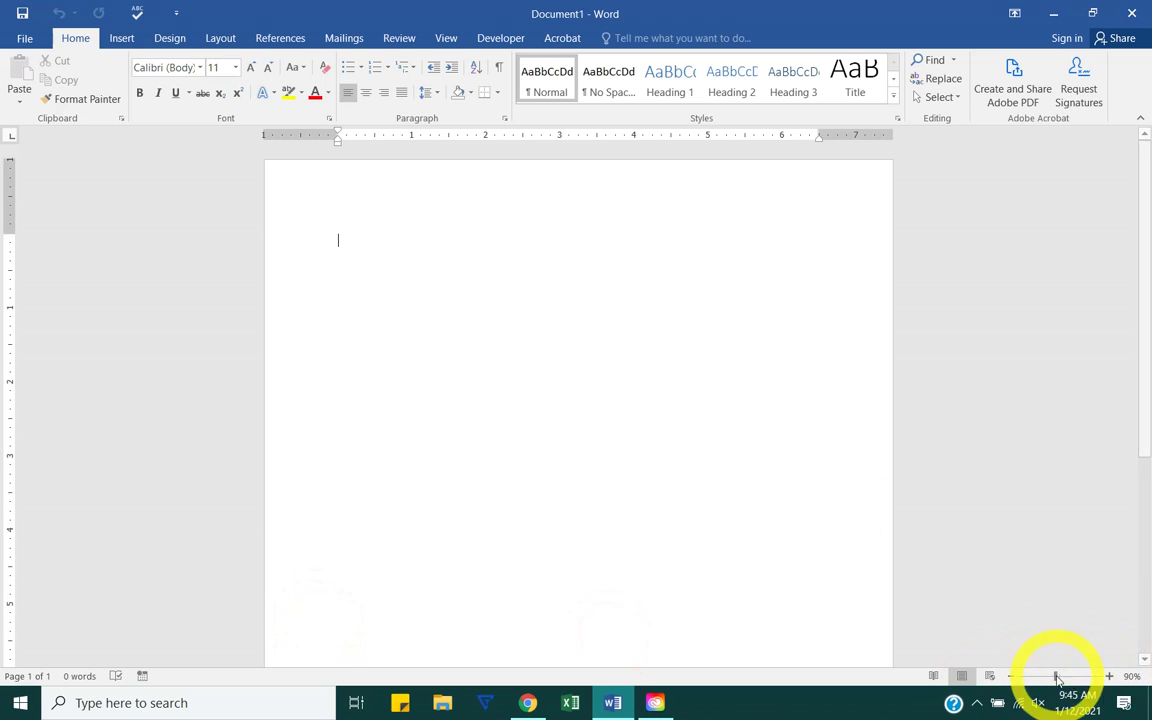
mouse_move(1057, 680)
left_mouse_down()
mouse_move(1088, 678)
mouse_move(1043, 679)
left_mouse_up()
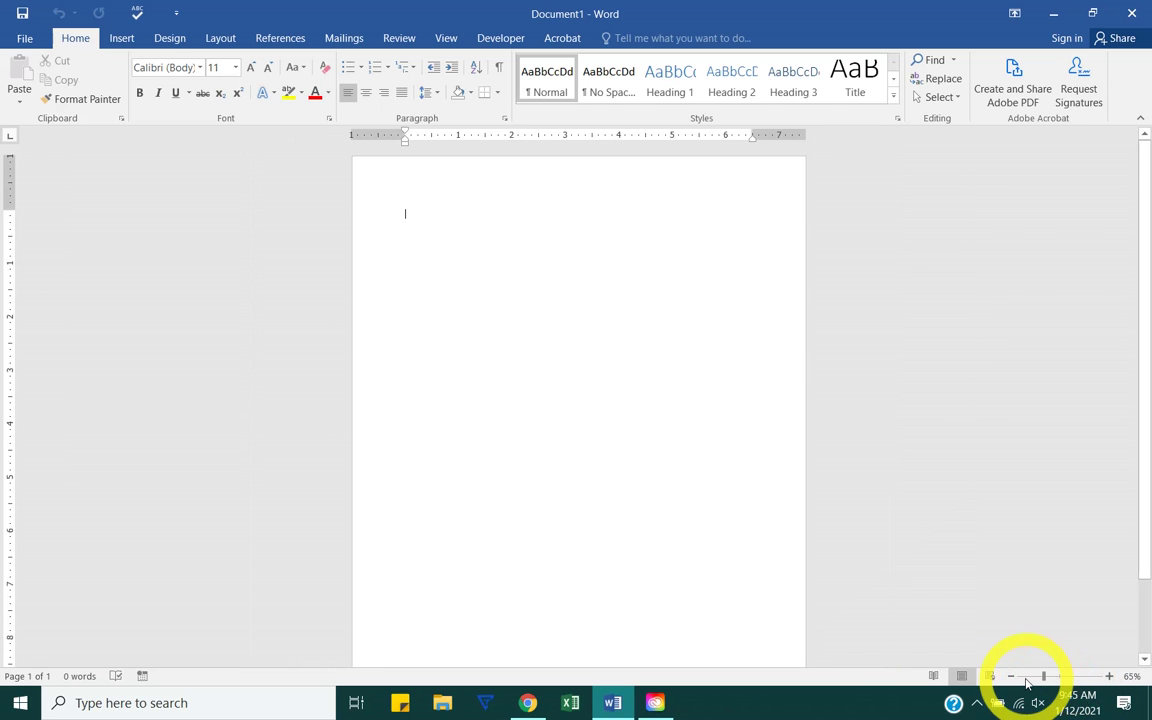
left_click(1010, 677)
left_click(1010, 677)
left_click(1010, 677)
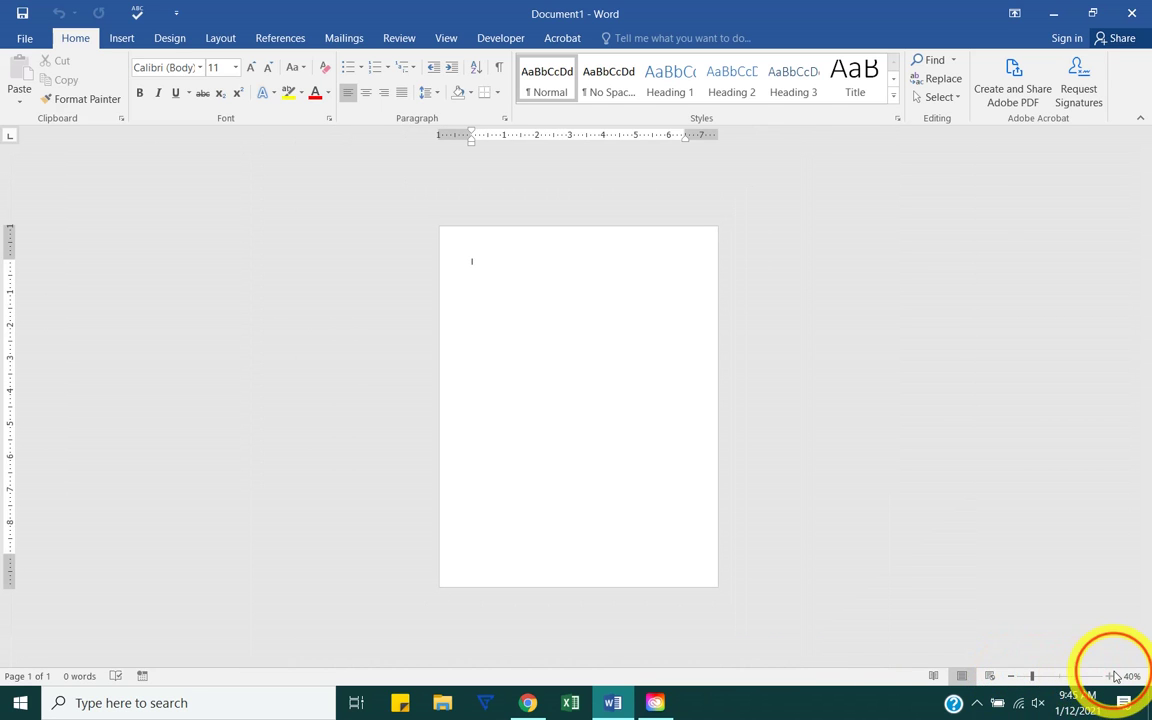
left_click(1110, 677)
left_click(1110, 677)
left_click(1110, 677)
left_click(1110, 677)
left_click(1110, 677)
left_click(1110, 677)
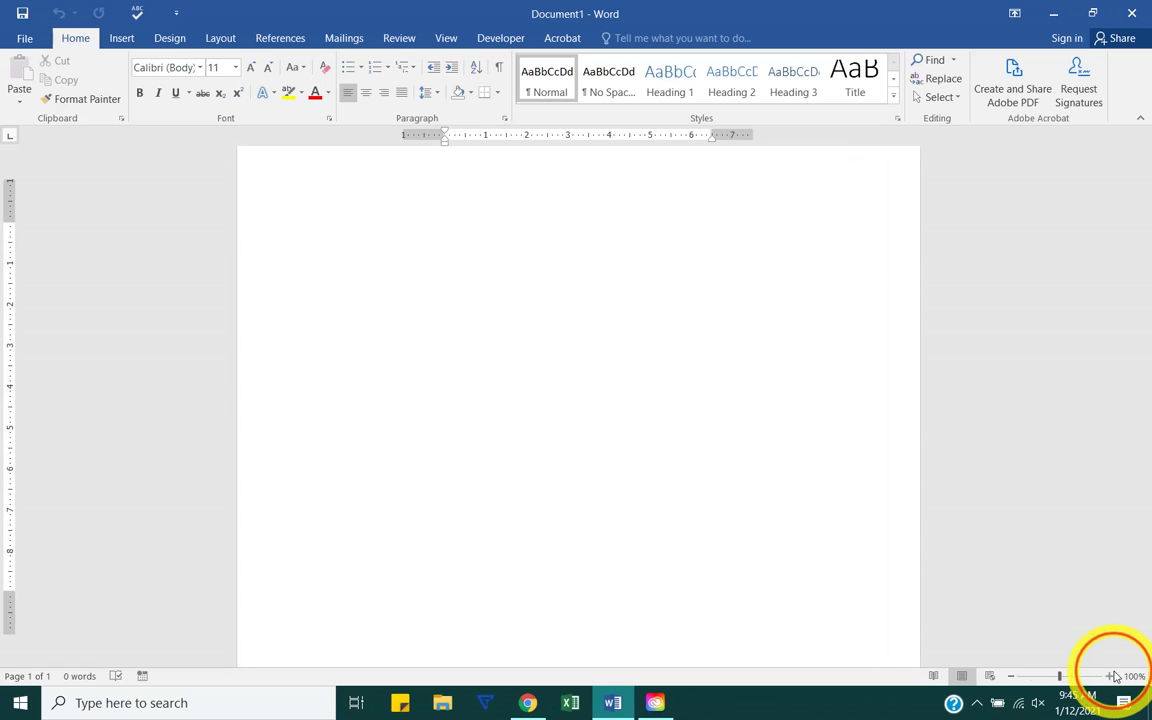
left_click(1010, 677)
left_click(1010, 677)
left_click(1010, 677)
left_click(1010, 677)
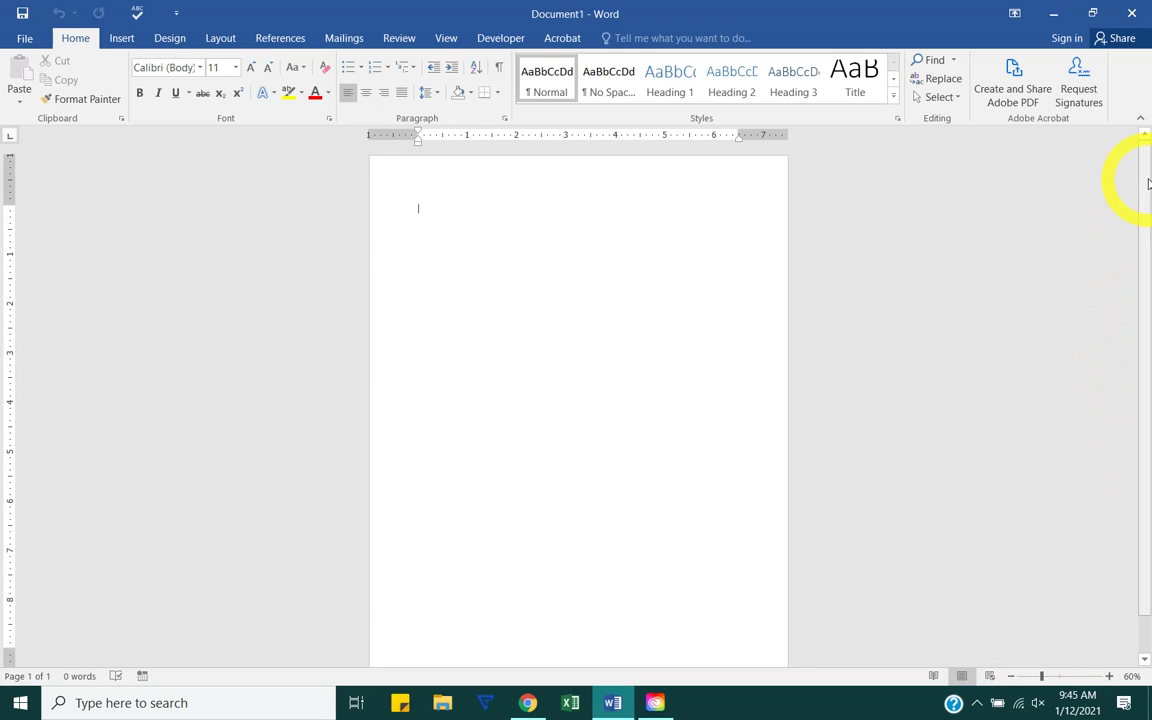
left_click(447, 38)
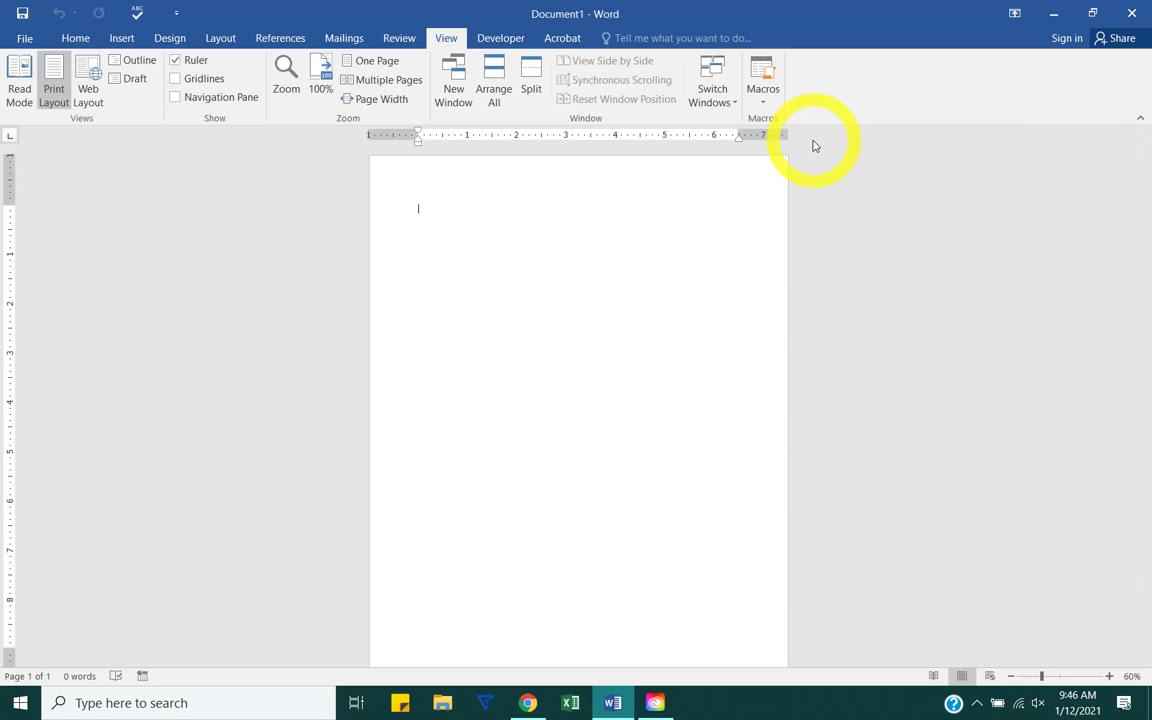
double_click(480, 179)
scroll(442, 452, "down", 1)
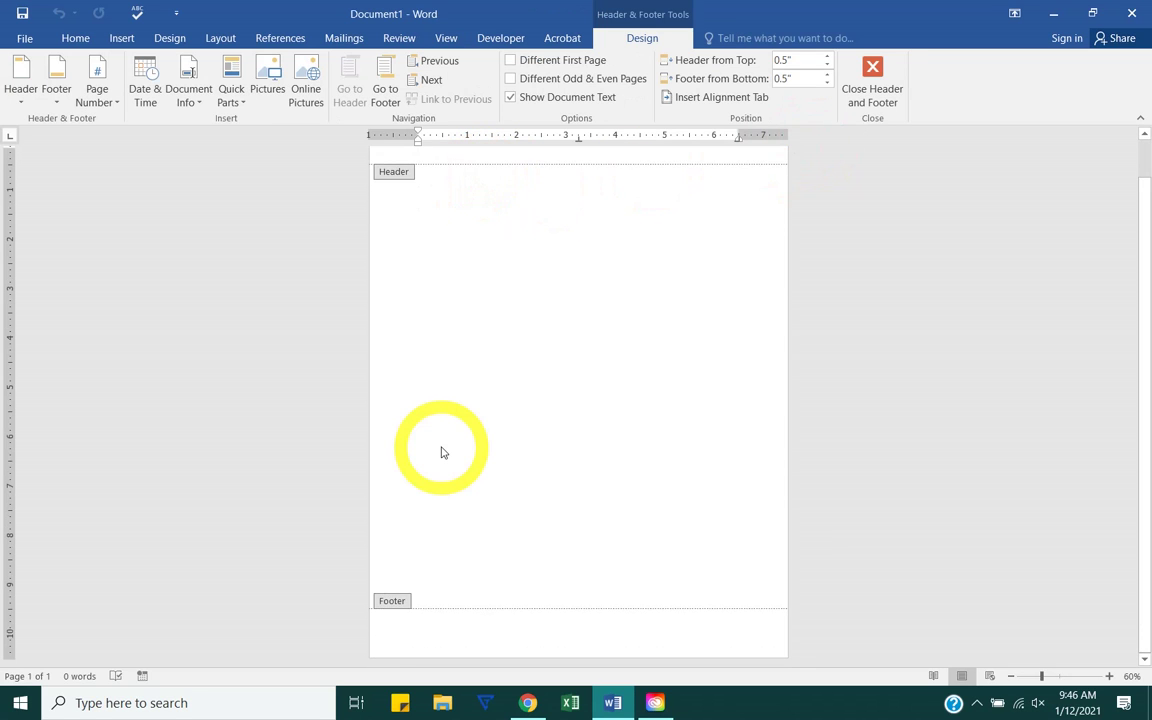
double_click(442, 452)
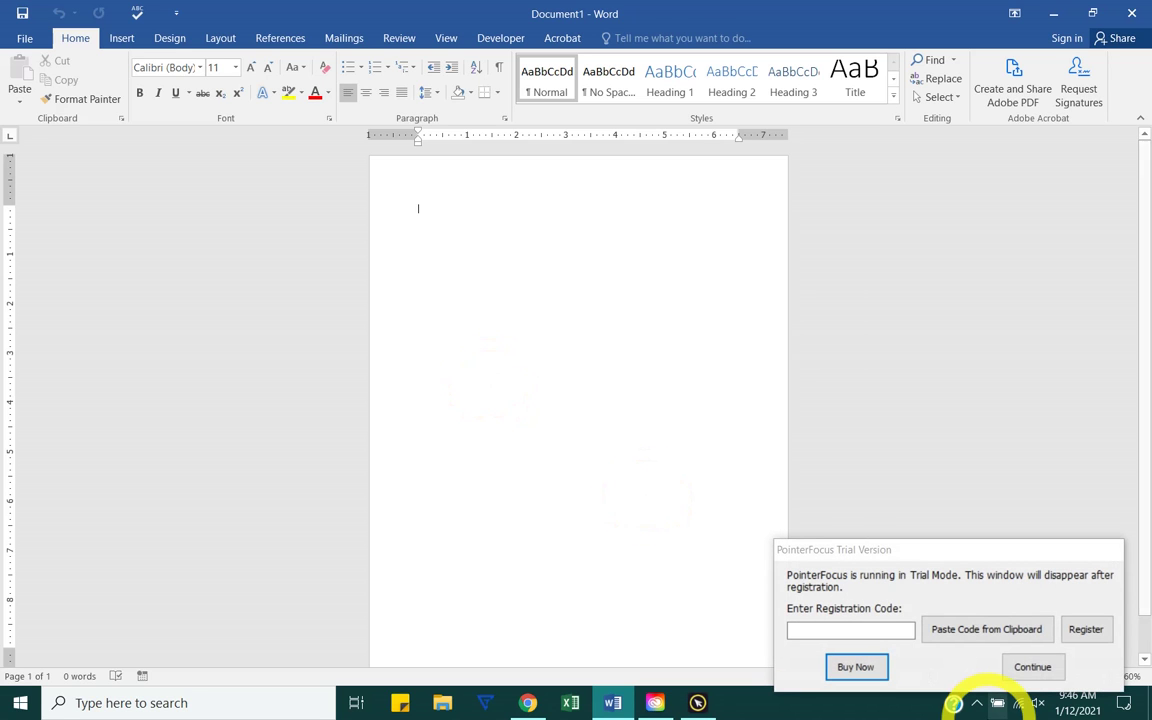
Step: Dismiss the trial notice, try Auto-hide Ribbon, then restore Show Tabs and Commands
left_click(1032, 667)
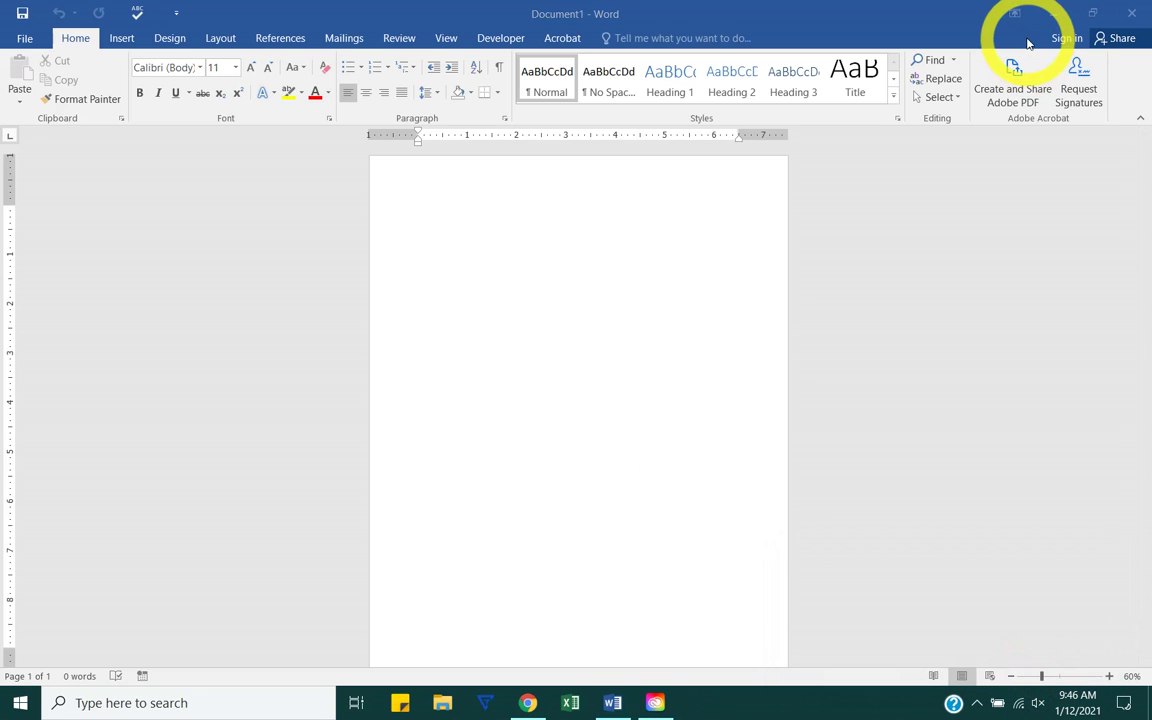
left_click(1014, 13)
left_click(1014, 44)
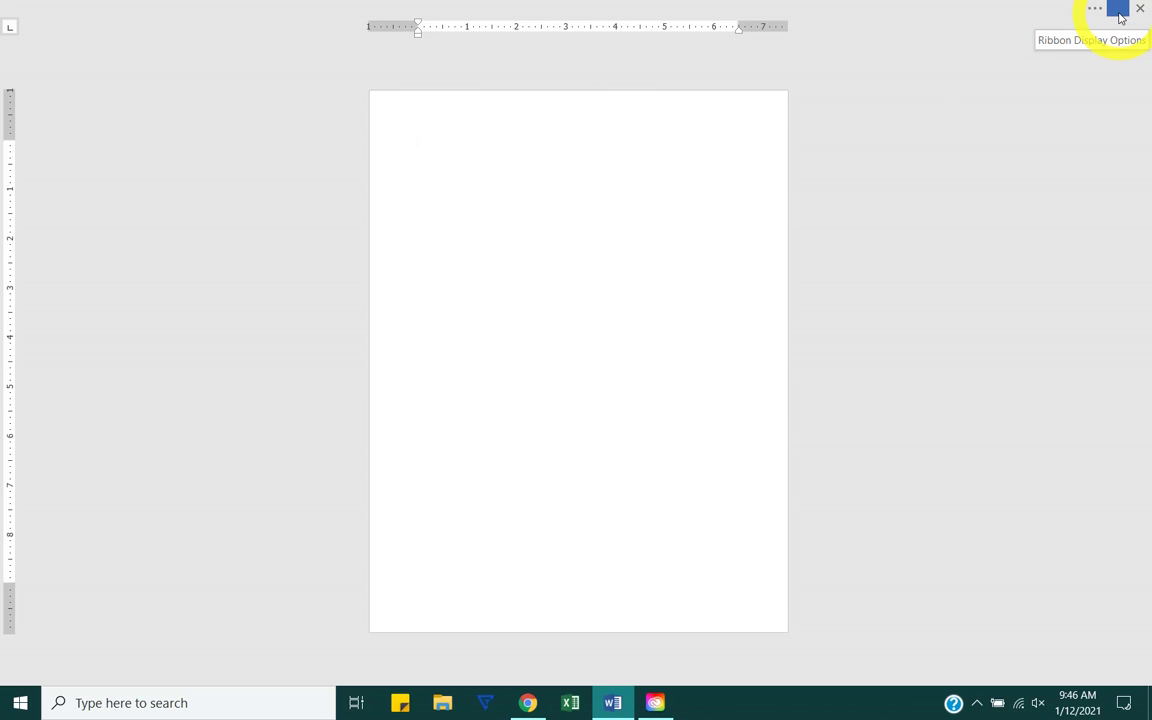
left_click(1119, 11)
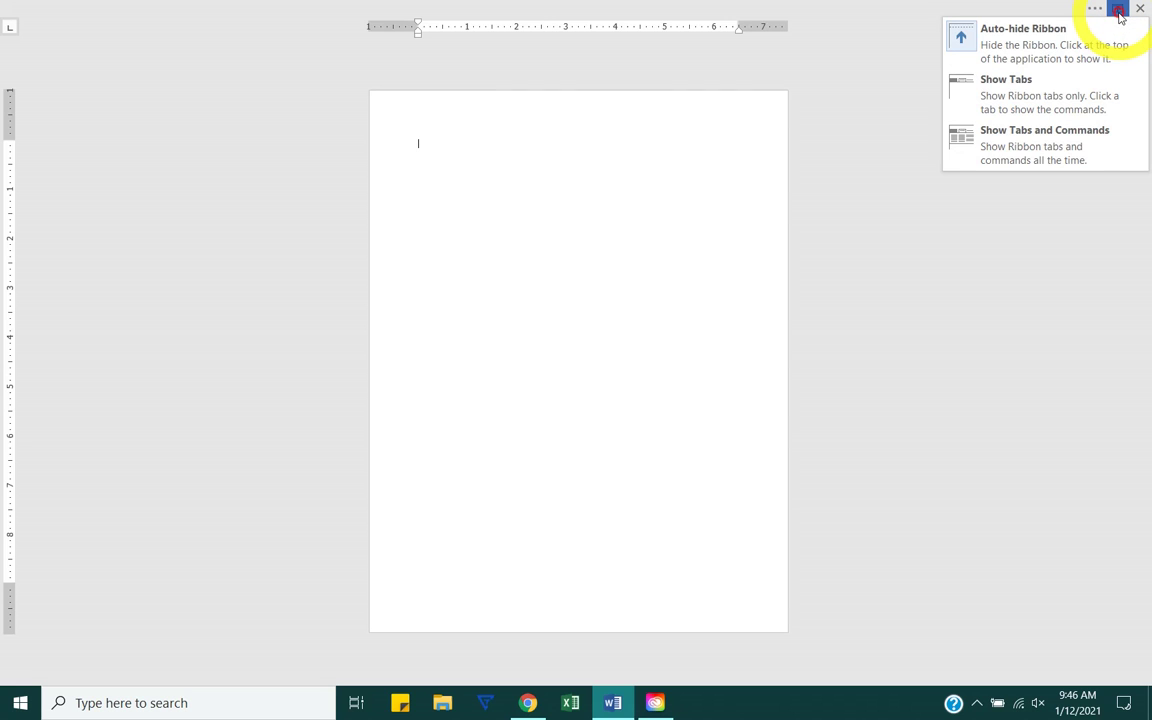
left_click(1035, 139)
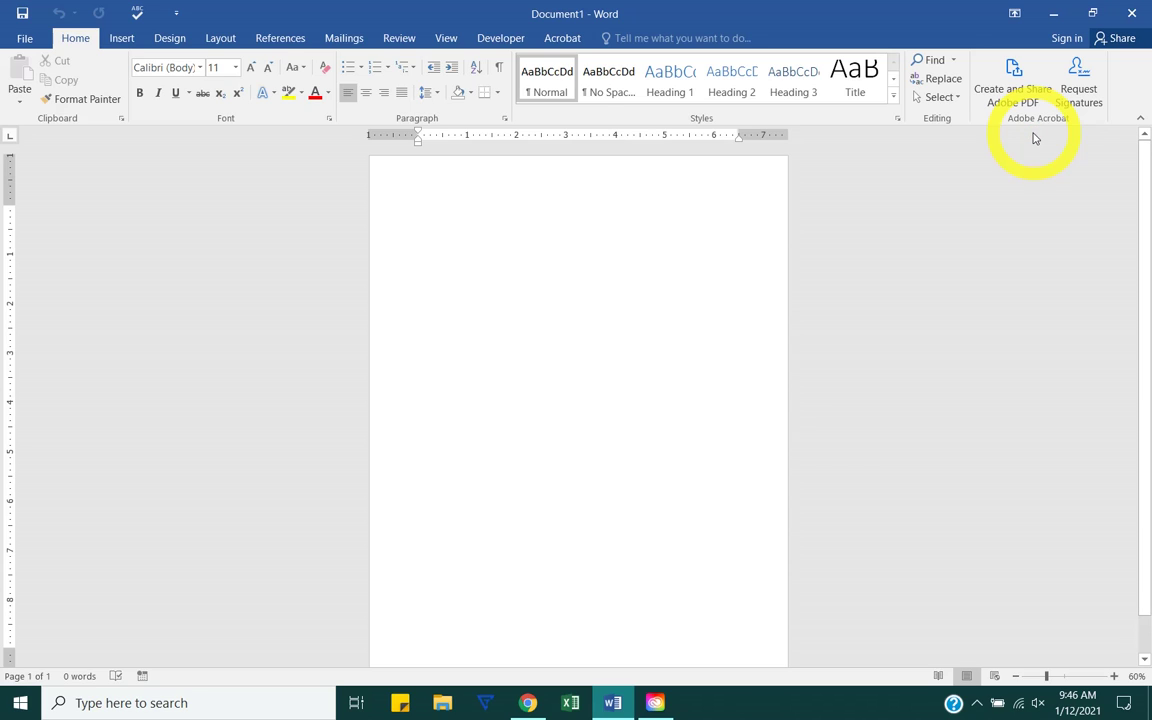
Step: Collapse the ribbon to tabs only, zoom the page to 150%, and show tabs and commands again
left_click(1017, 17)
left_click(991, 110)
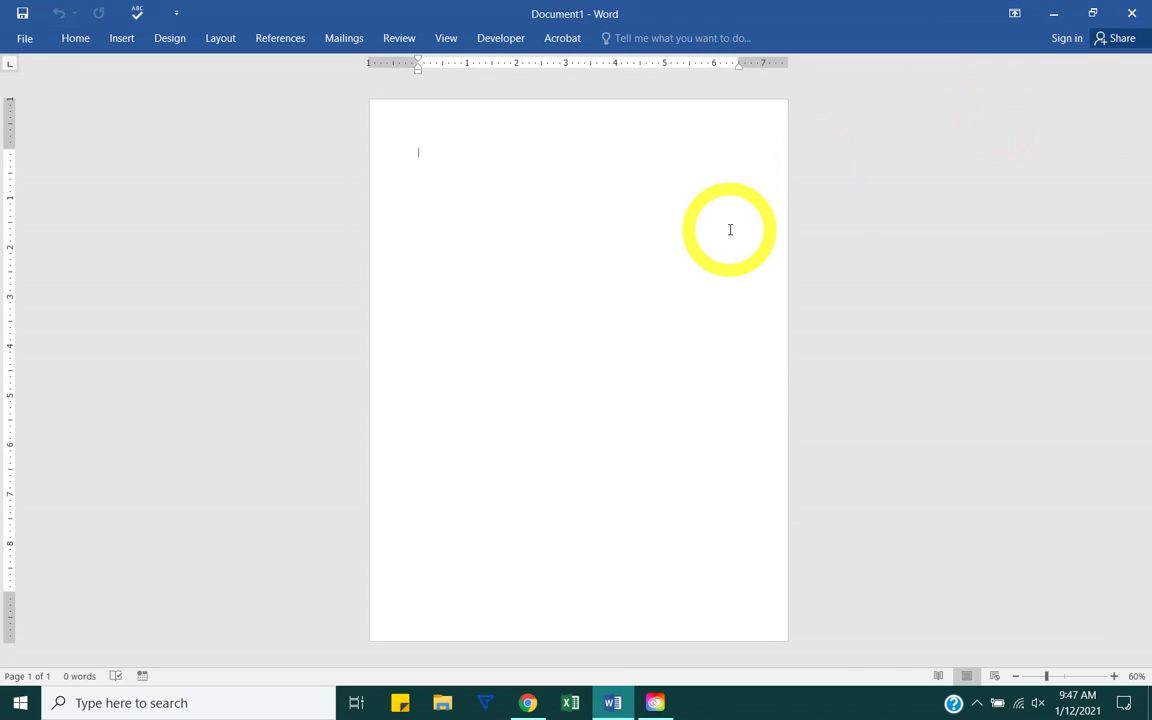
scroll(730, 230, "up", 9)
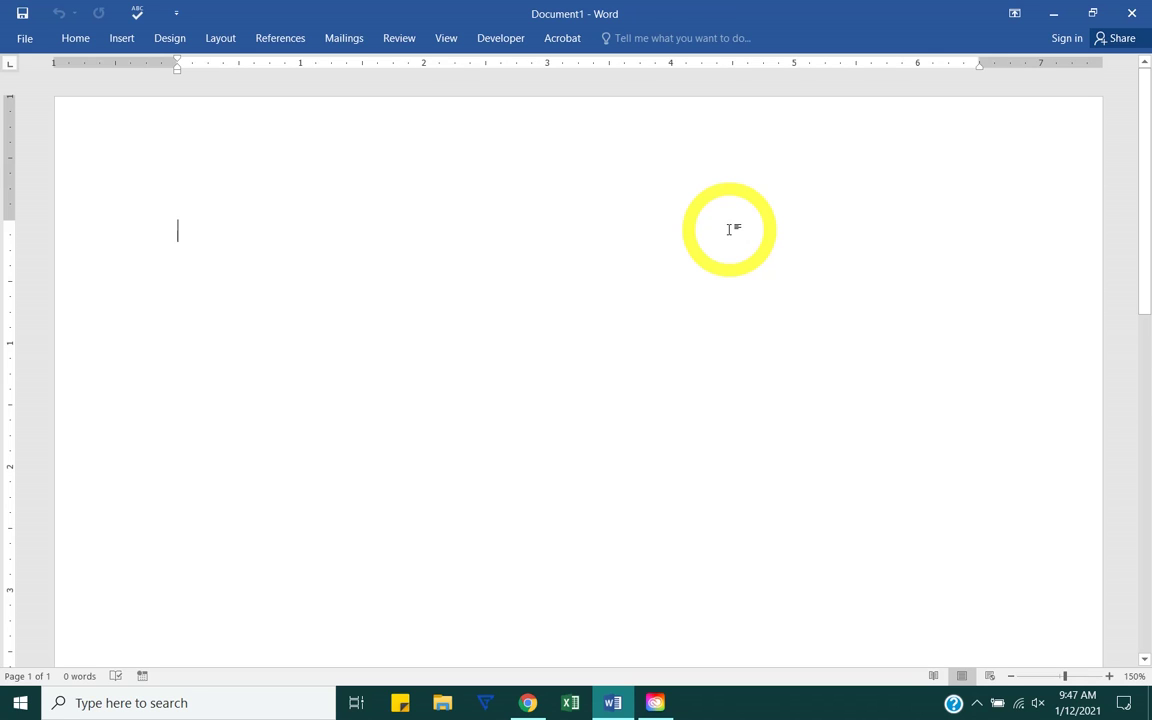
left_click(1034, 9)
left_click(990, 180)
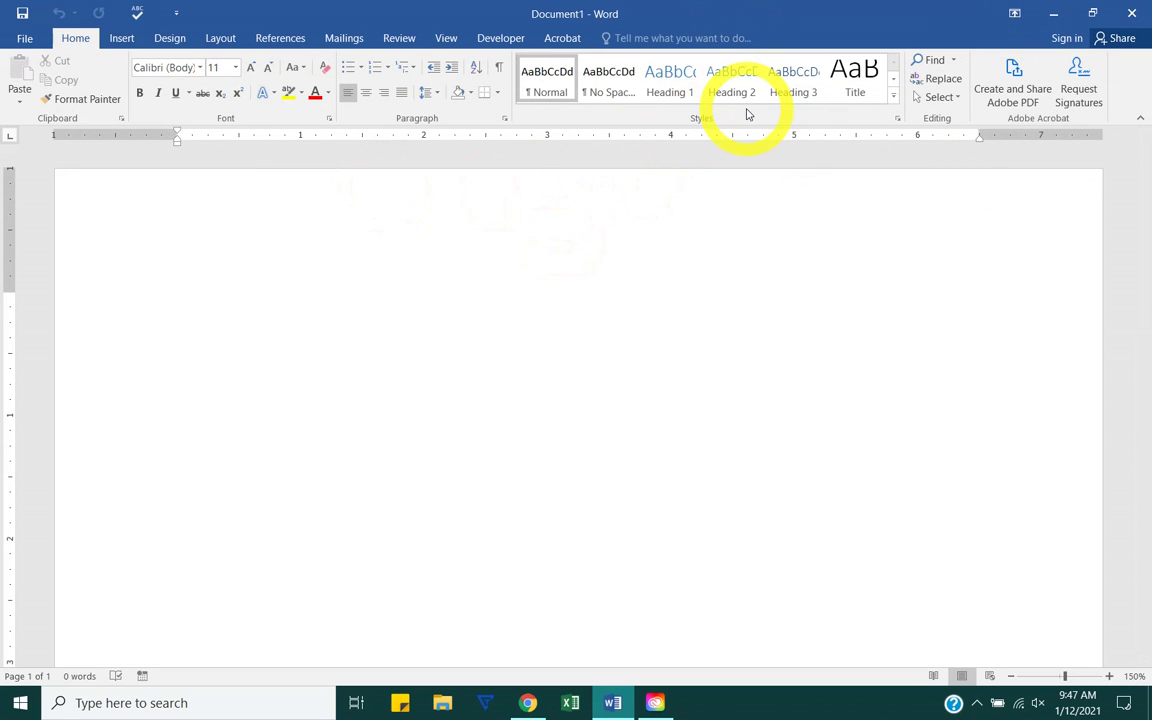
left_click(1015, 14)
left_click(1008, 170)
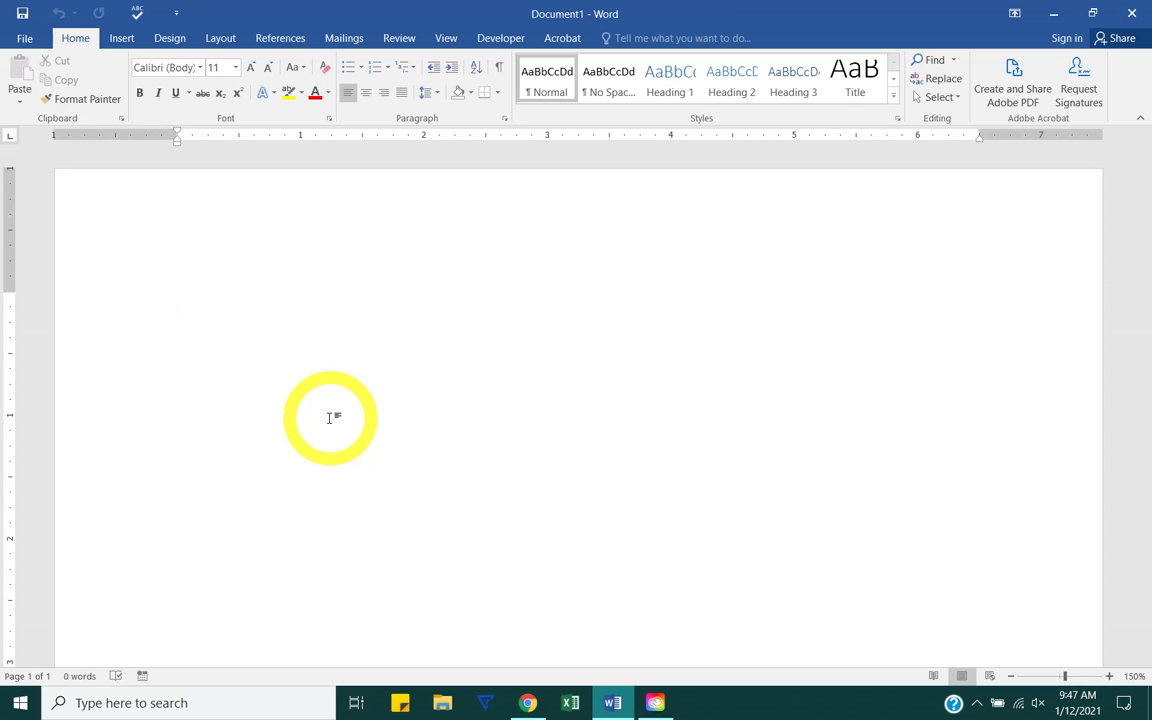
left_click(23, 42)
left_click(35, 188)
left_click(168, 178)
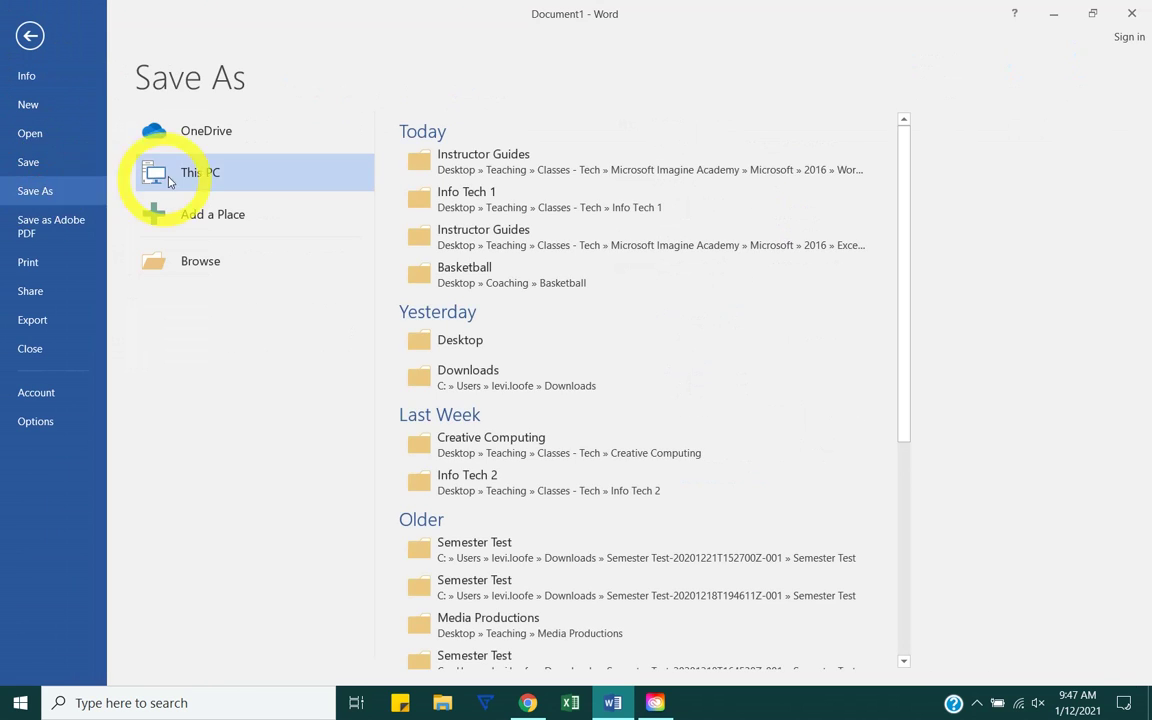
left_click(168, 180)
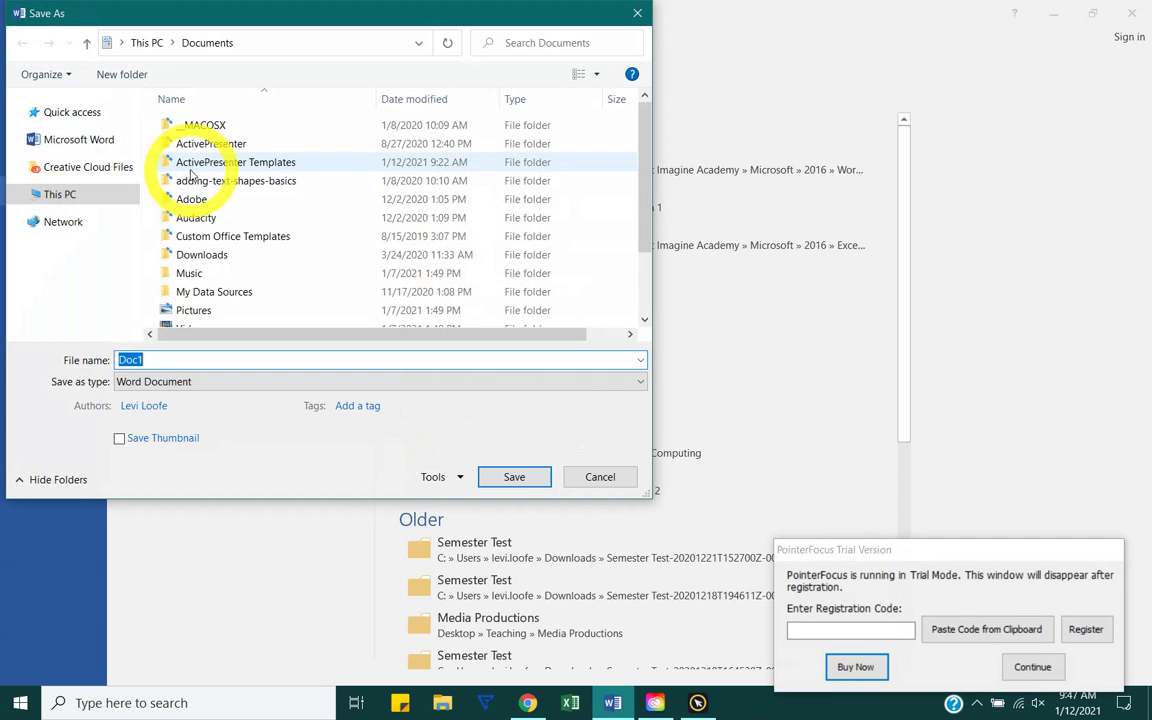
left_click(73, 193)
double_click(134, 360)
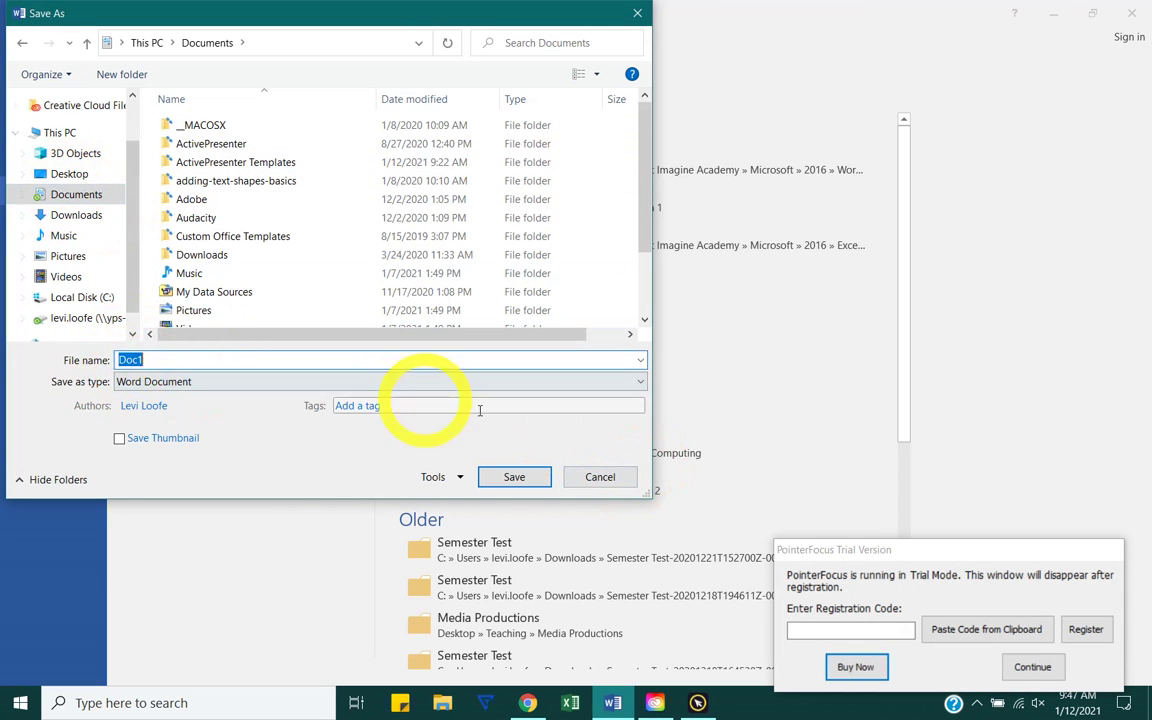
left_click(600, 477)
left_click(1031, 666)
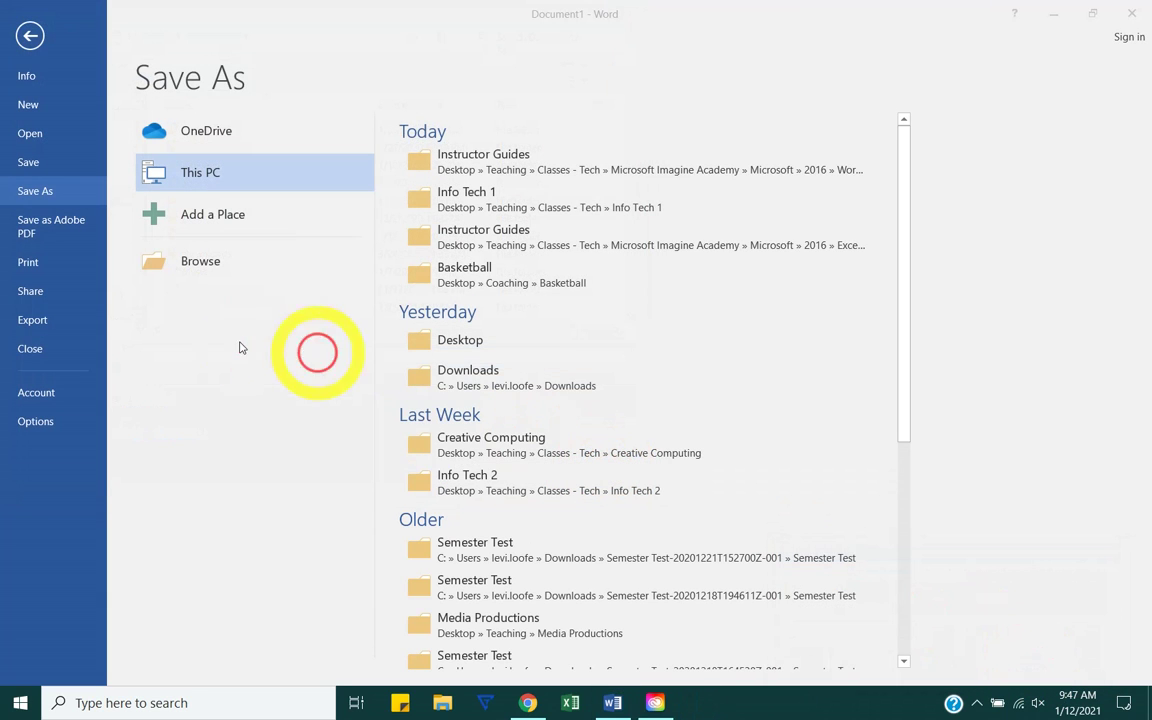
left_click(29, 36)
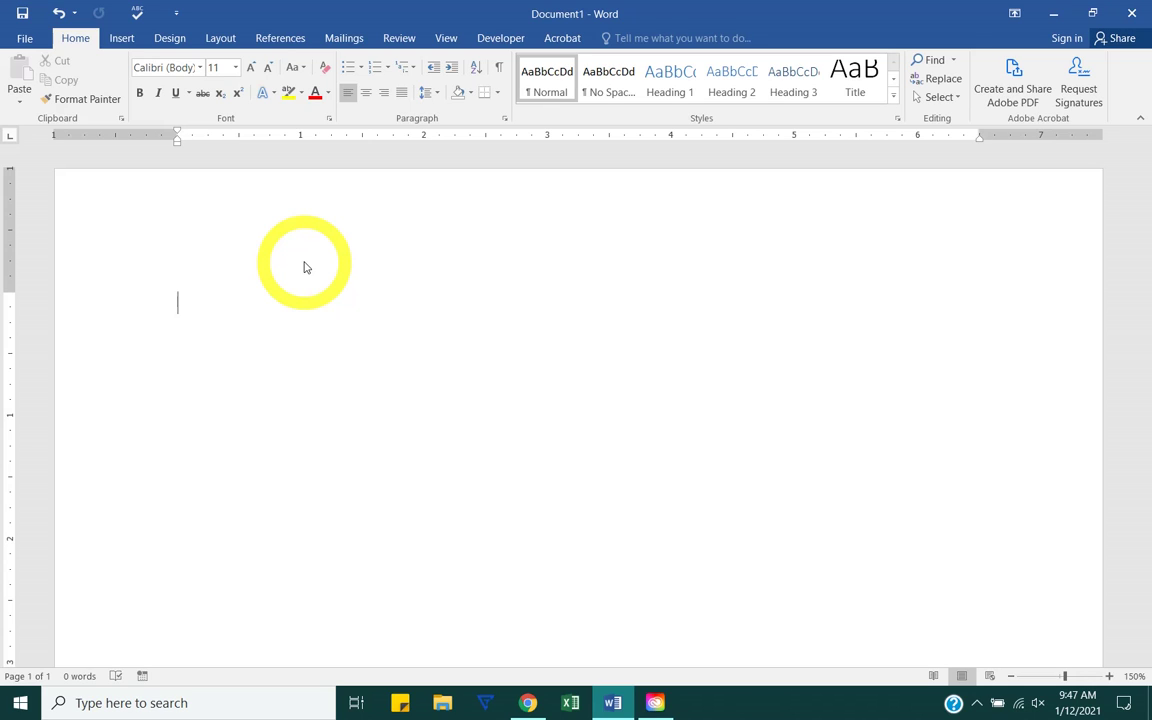
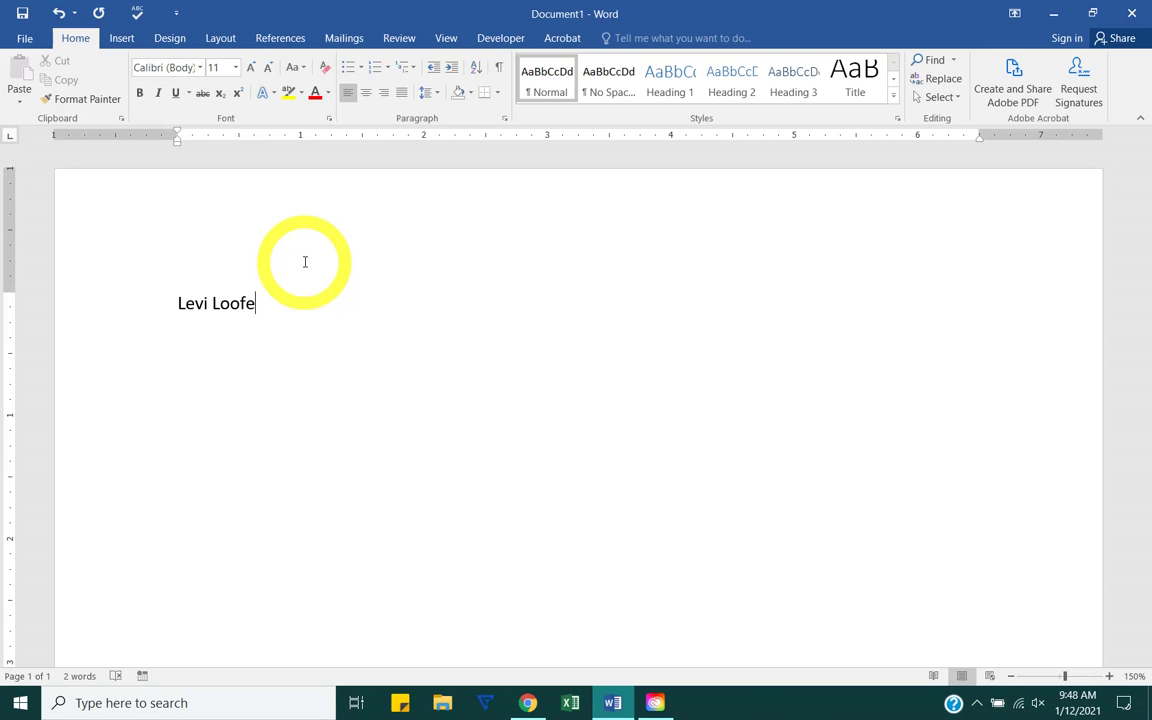
Step: Type the user's full name on the first line and add empty lines below it
key("Return")
key("Return")
key("Return")
key("Return")
key("Return")
key("Return")
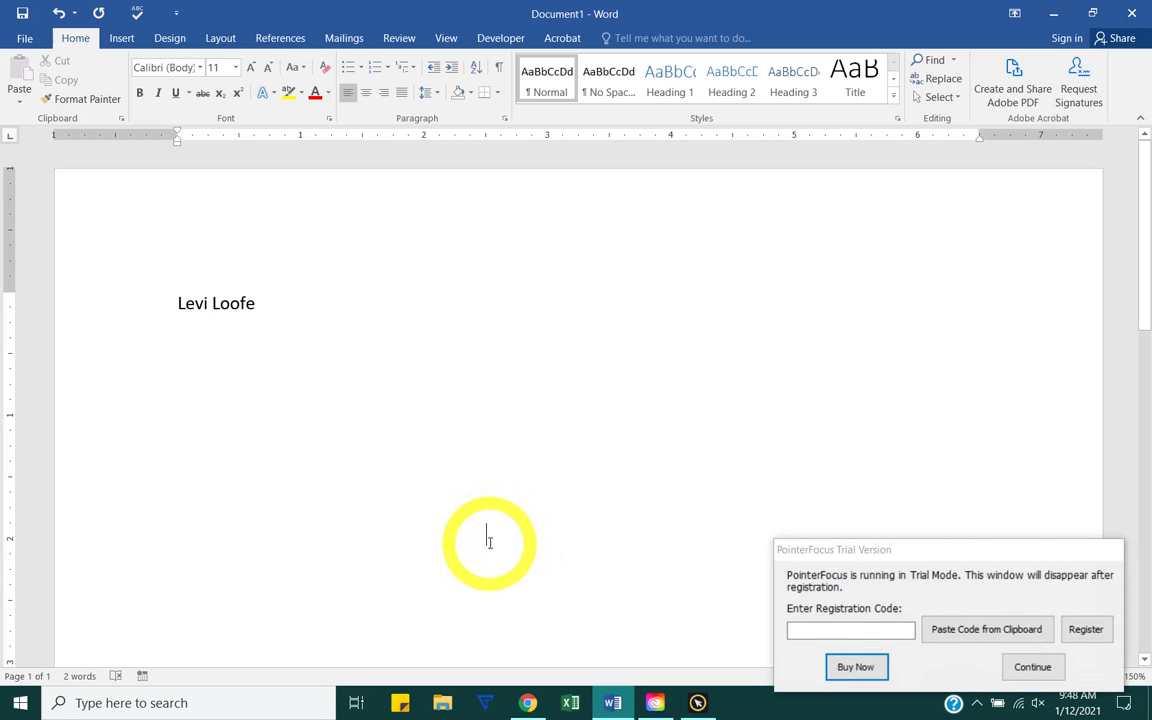
left_click(1030, 666)
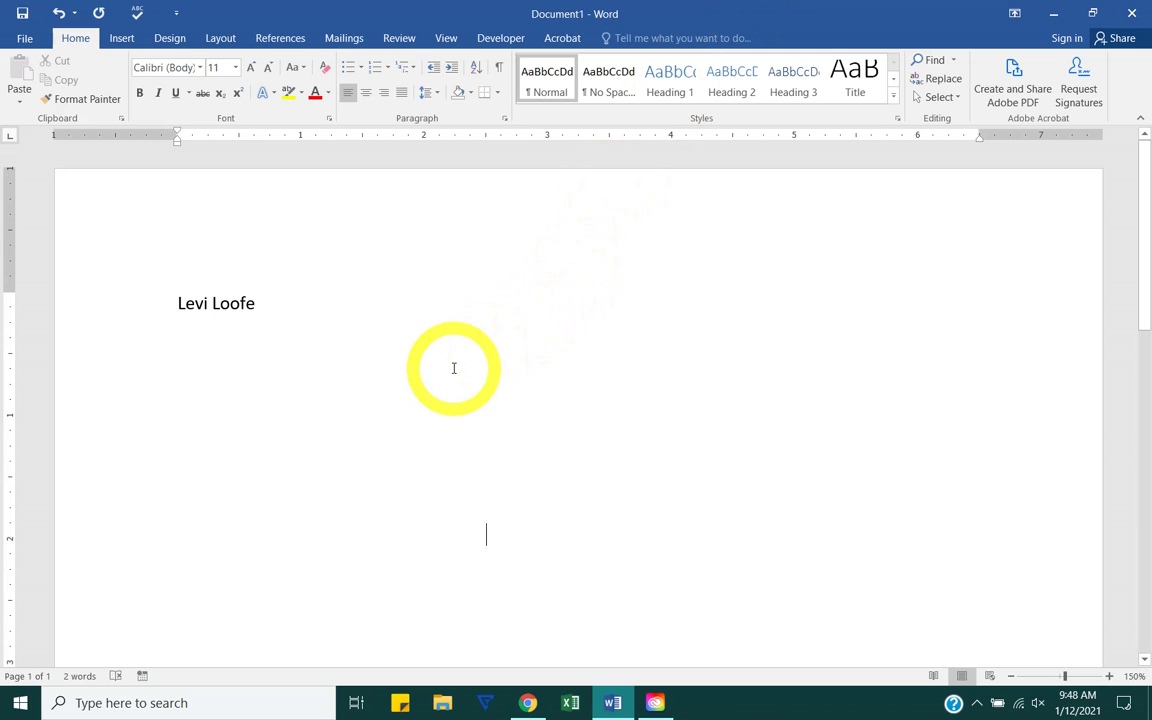
left_click(288, 296)
double_click(532, 519)
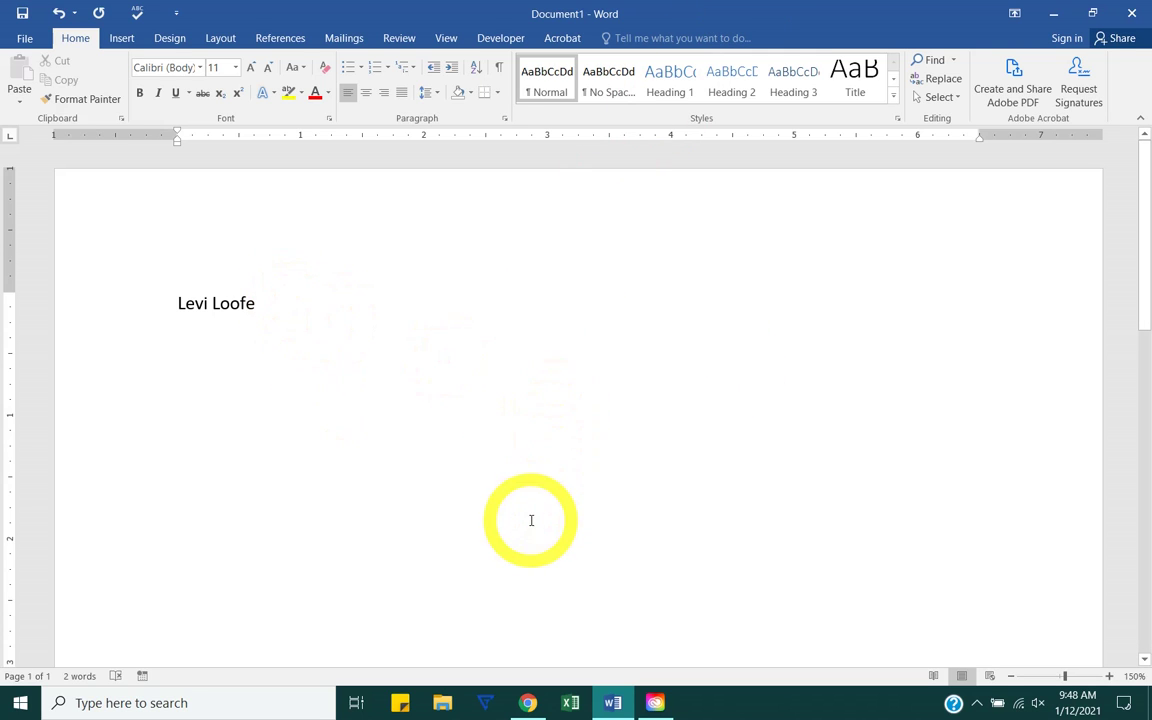
double_click(505, 550)
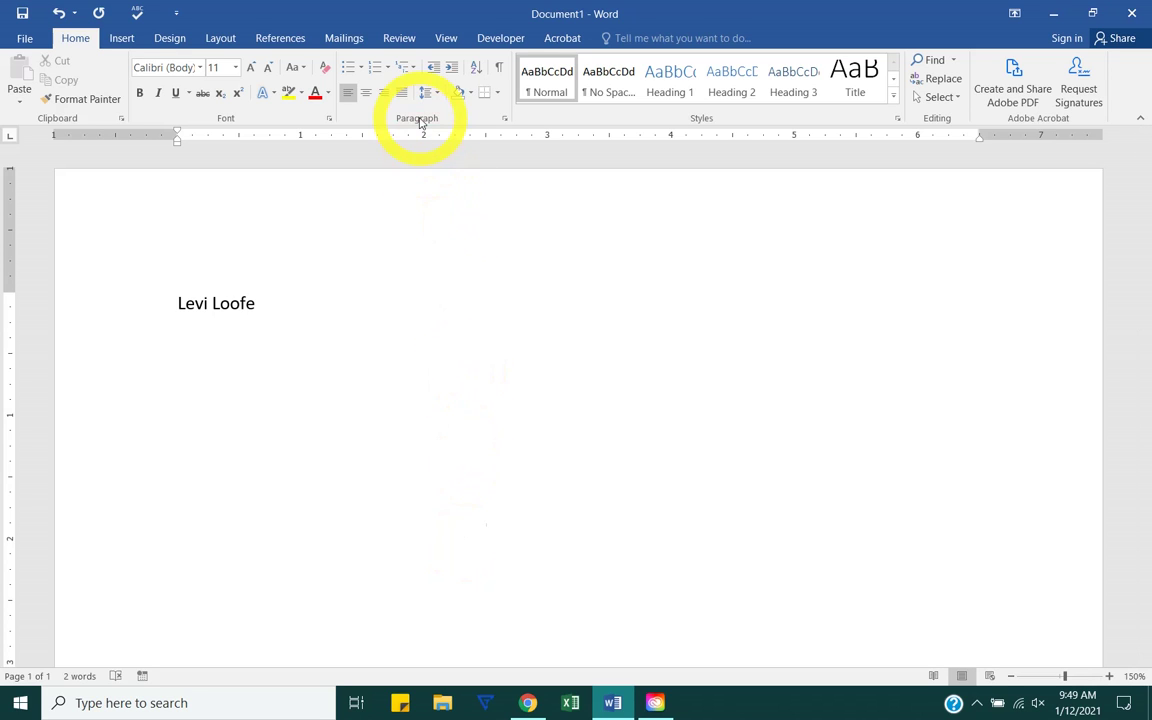
left_click(500, 68)
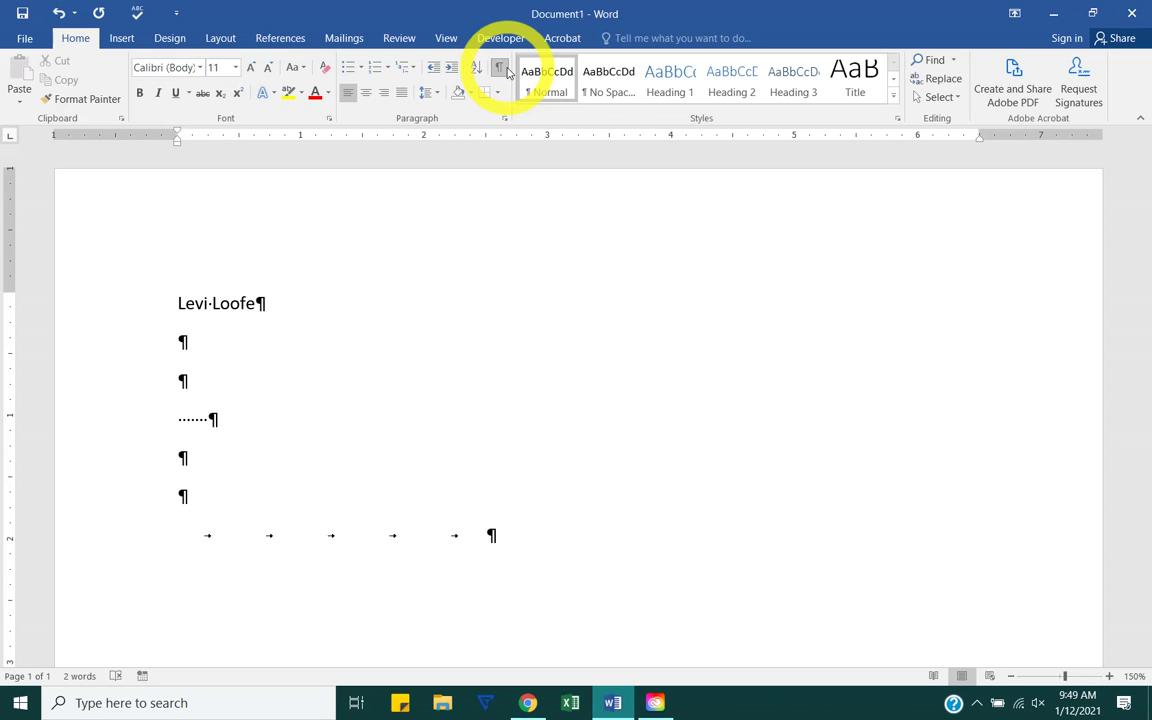
right_click(504, 69)
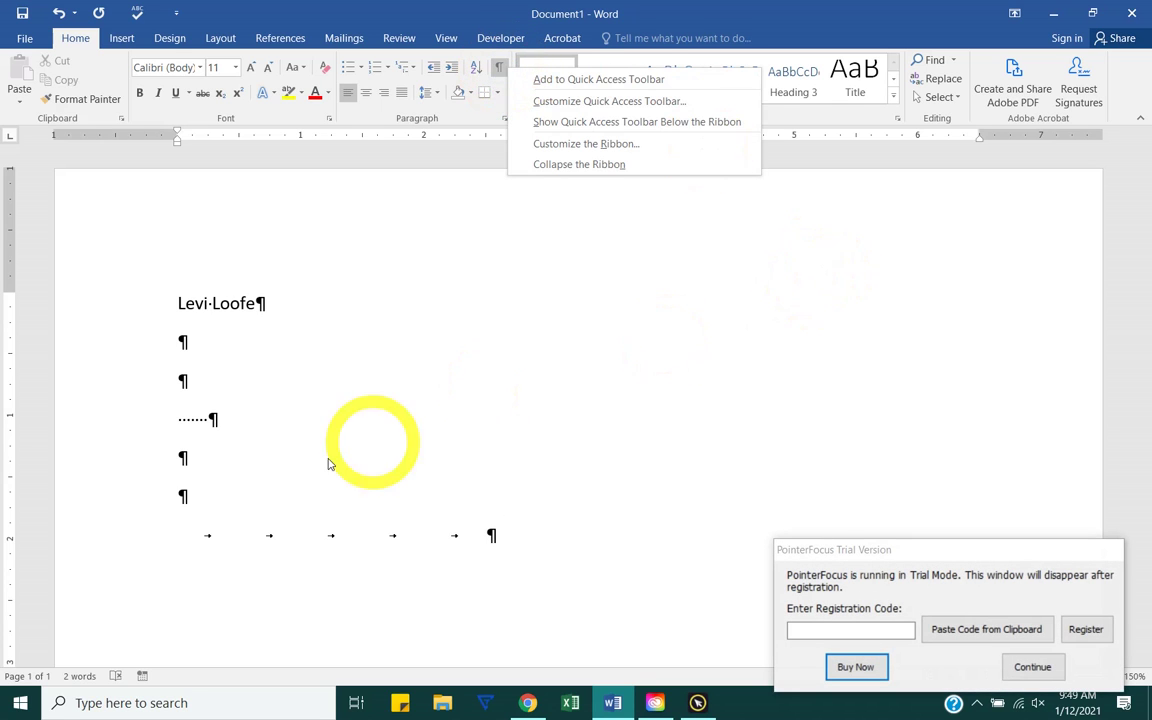
left_click(295, 492)
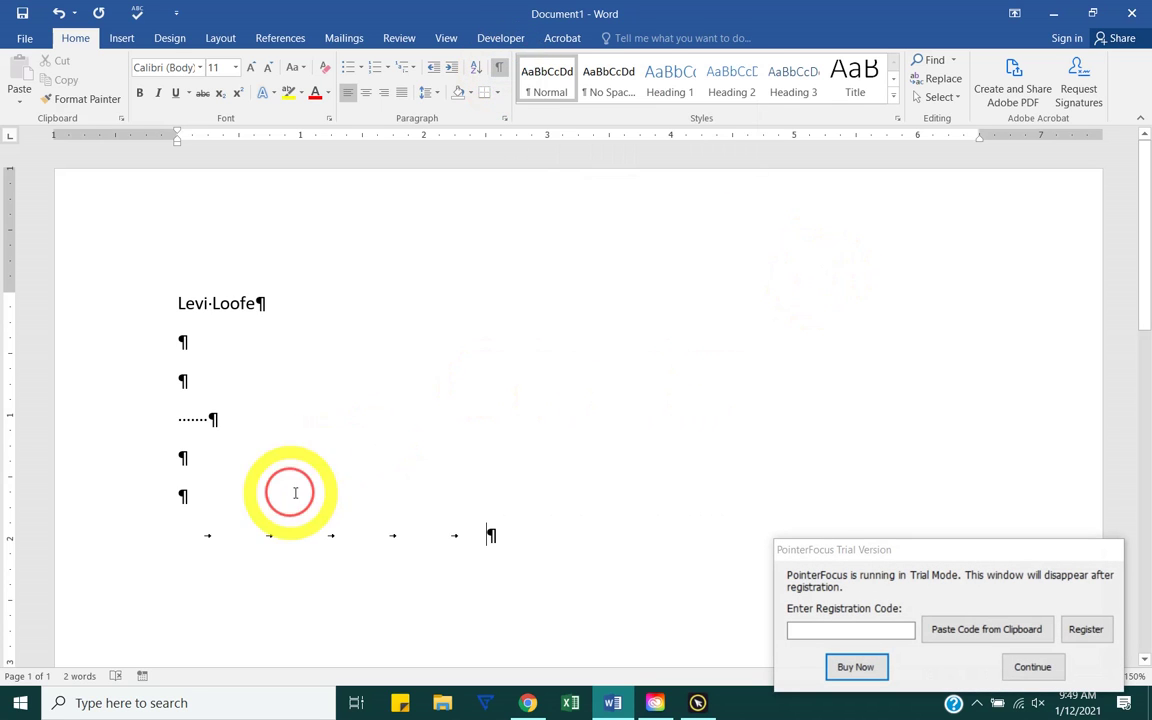
left_click(995, 669)
left_click(1030, 667)
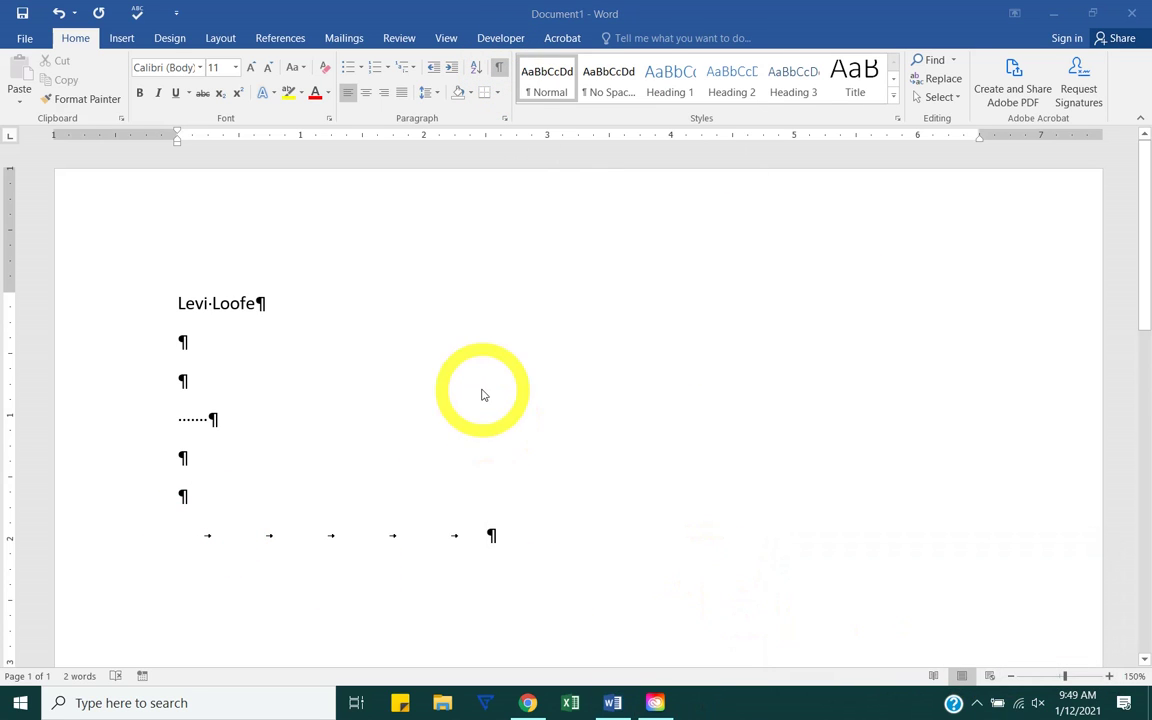
left_click(499, 68)
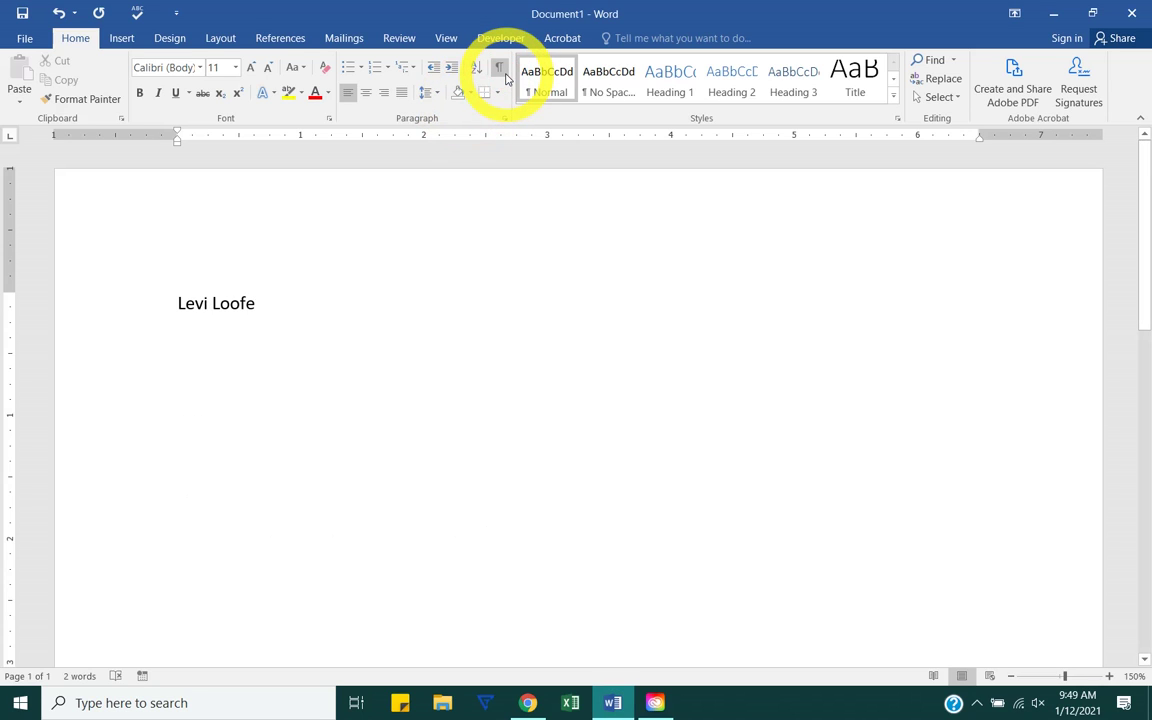
Step: Show formatting marks and set the empty line's Spacing After to 0 pt
left_click(500, 68)
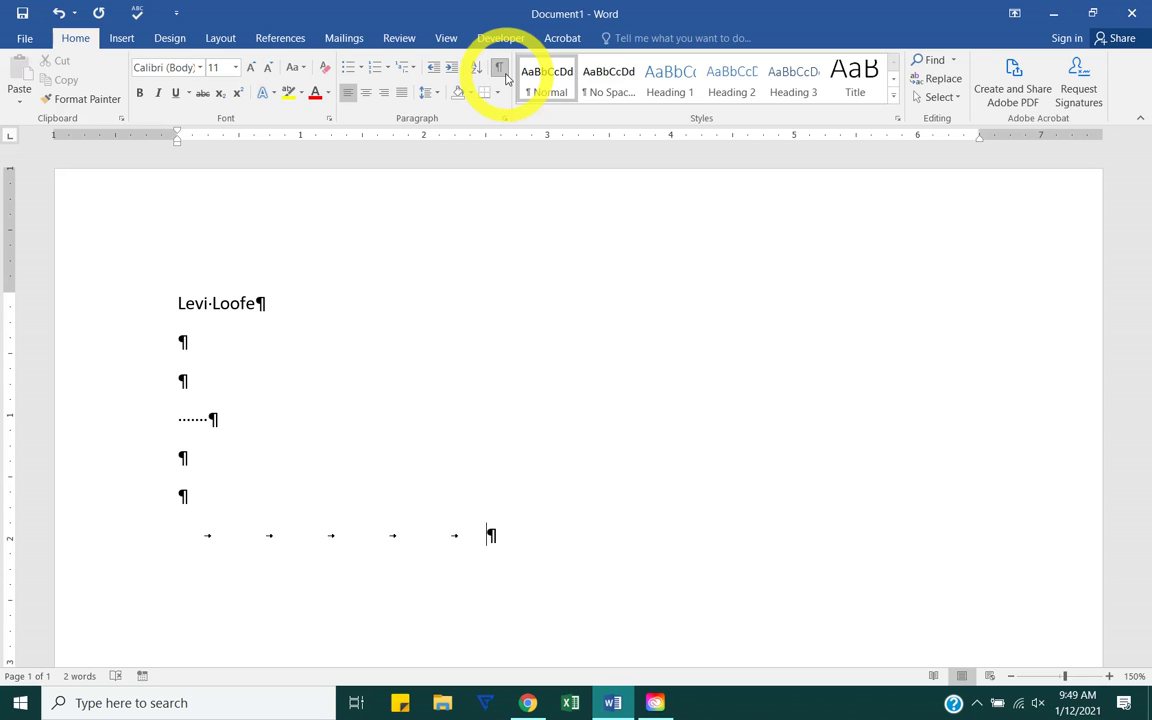
left_click(499, 70)
left_click(499, 70)
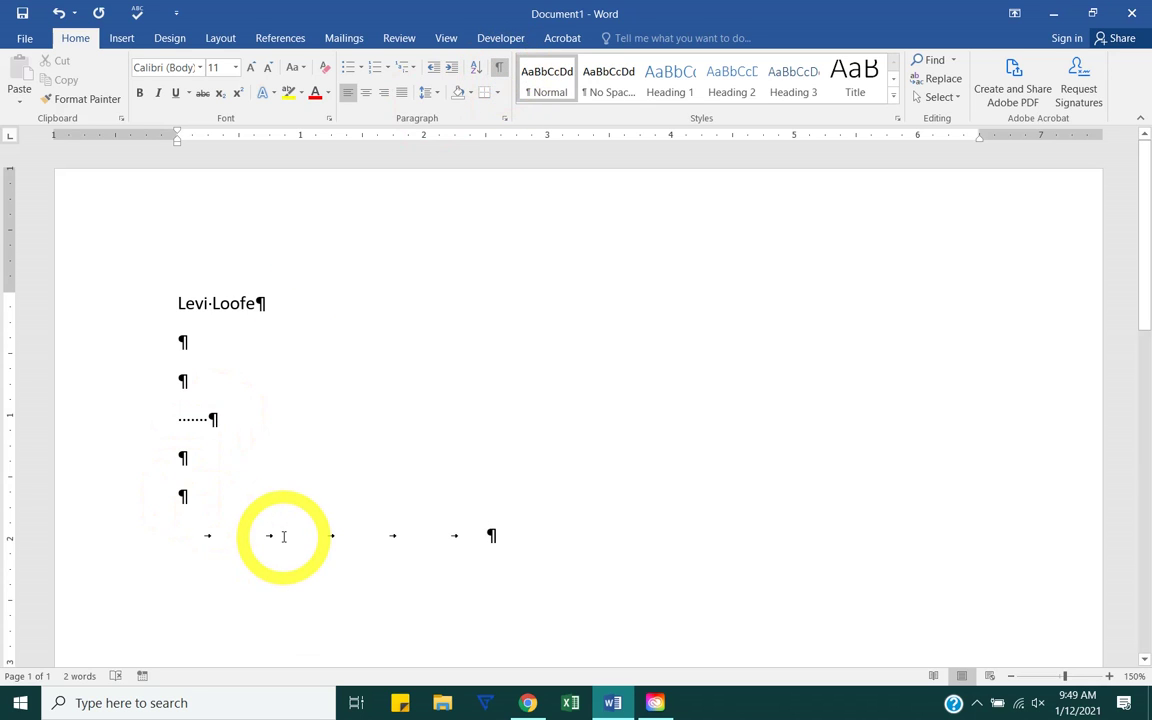
left_click(183, 474)
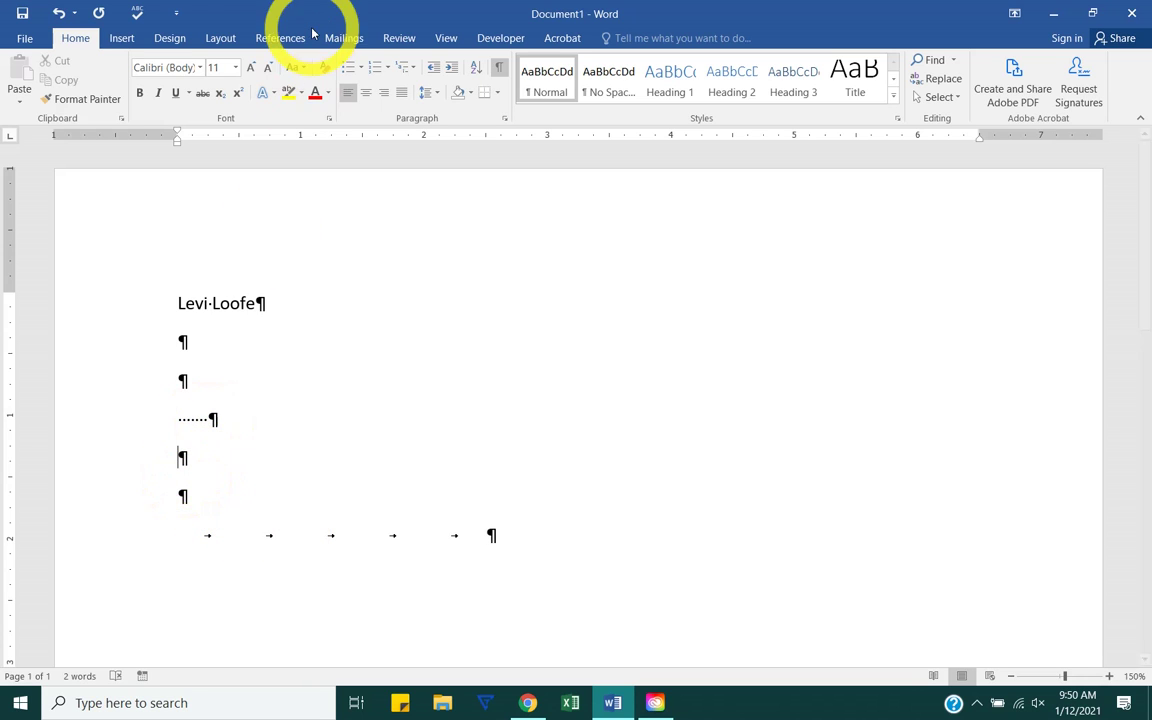
left_click(220, 38)
left_click(490, 104)
left_click(490, 104)
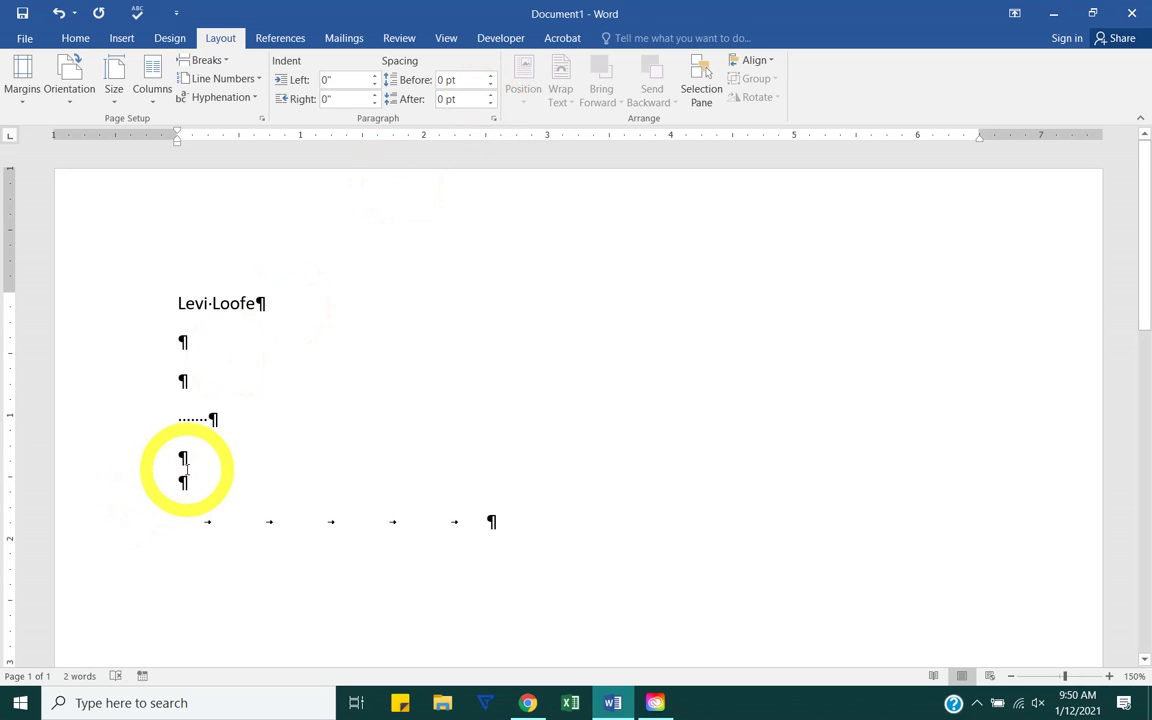
Step: Select the leftover empty lines through the tab line and delete them
left_click(76, 38)
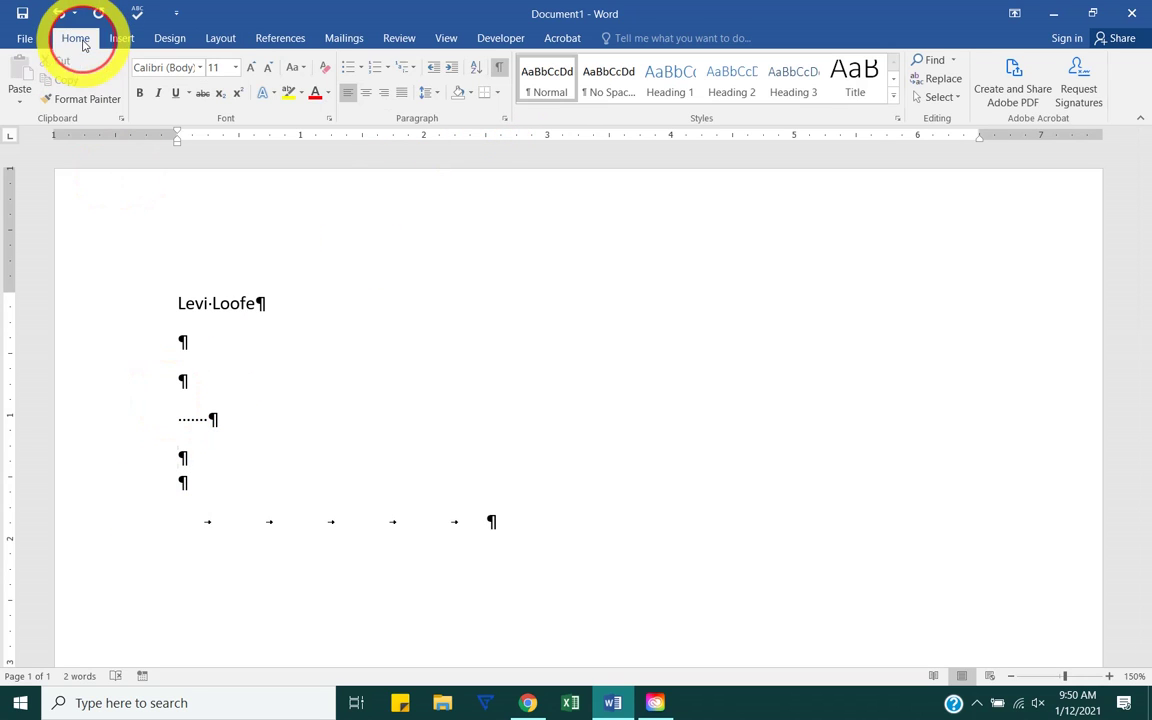
left_click(499, 67)
left_click(499, 67)
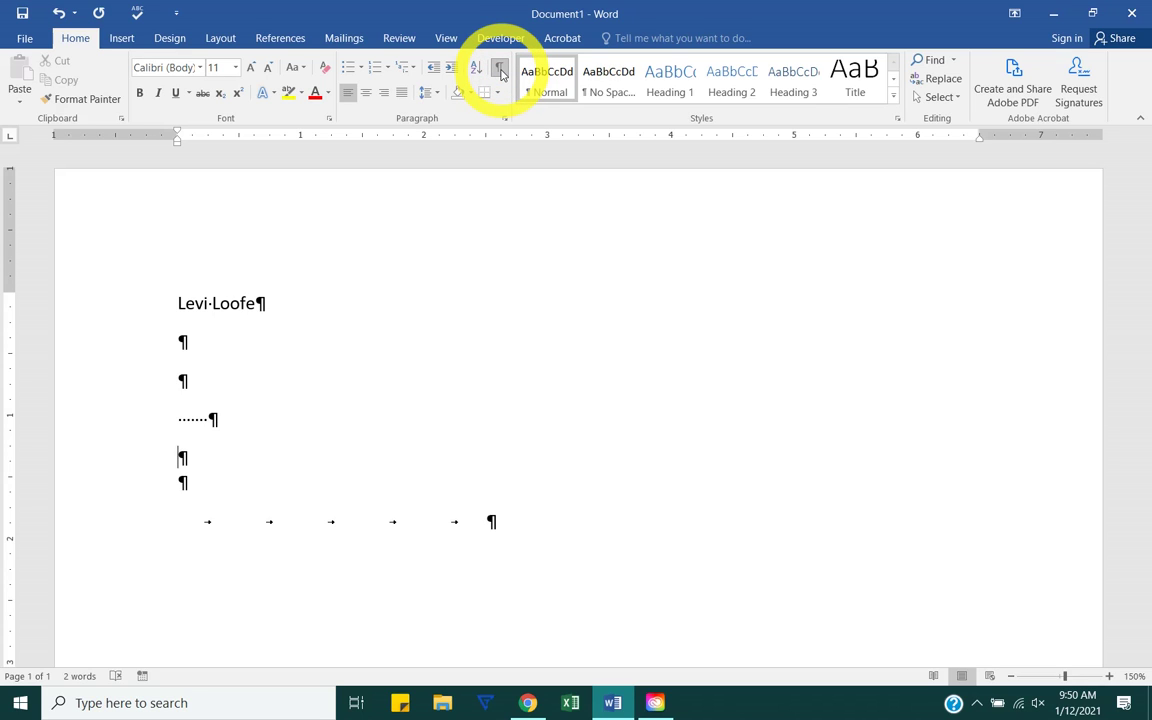
left_click_drag(520, 522, 154, 373)
key("BackSpace")
key("BackSpace")
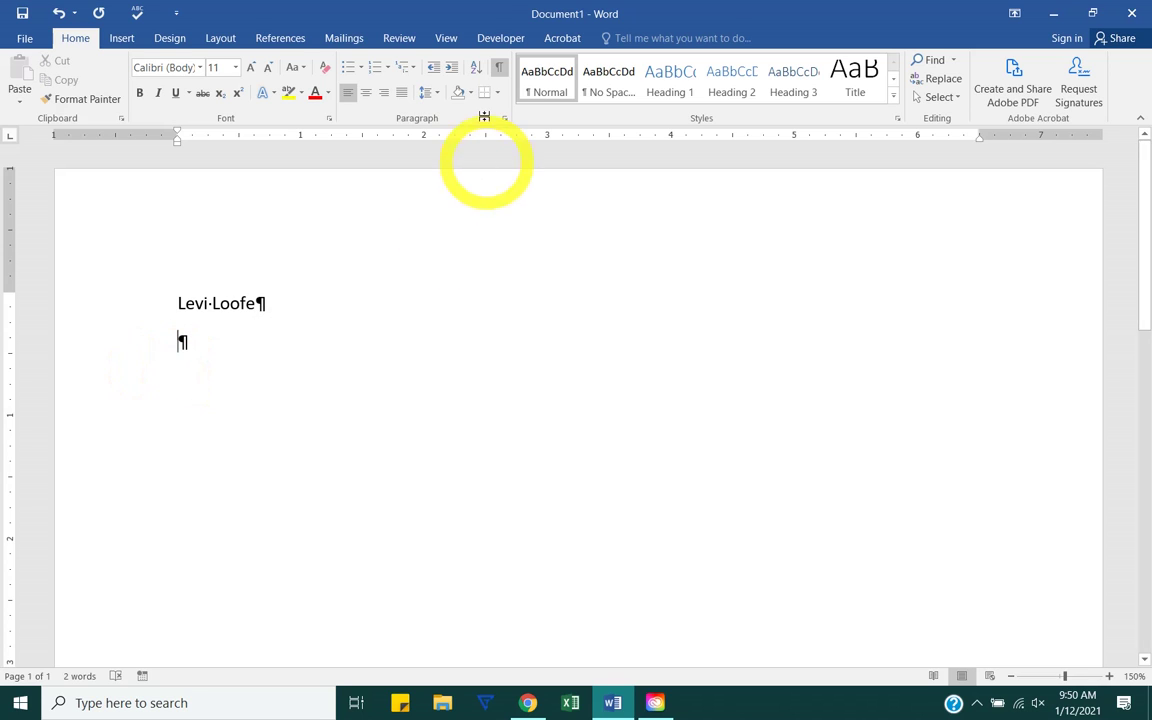
Step: Close the trial notice and turn off Show/Hide ¶ so only the name shows
left_click(243, 319)
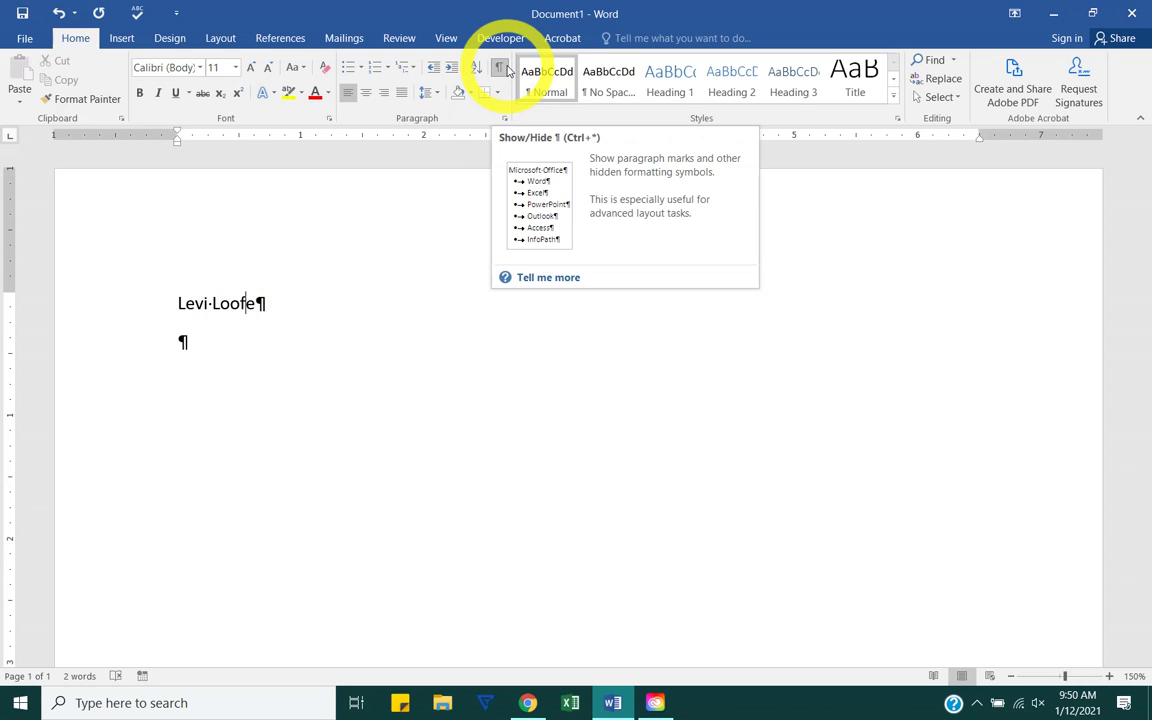
left_click(498, 68)
left_click(498, 68)
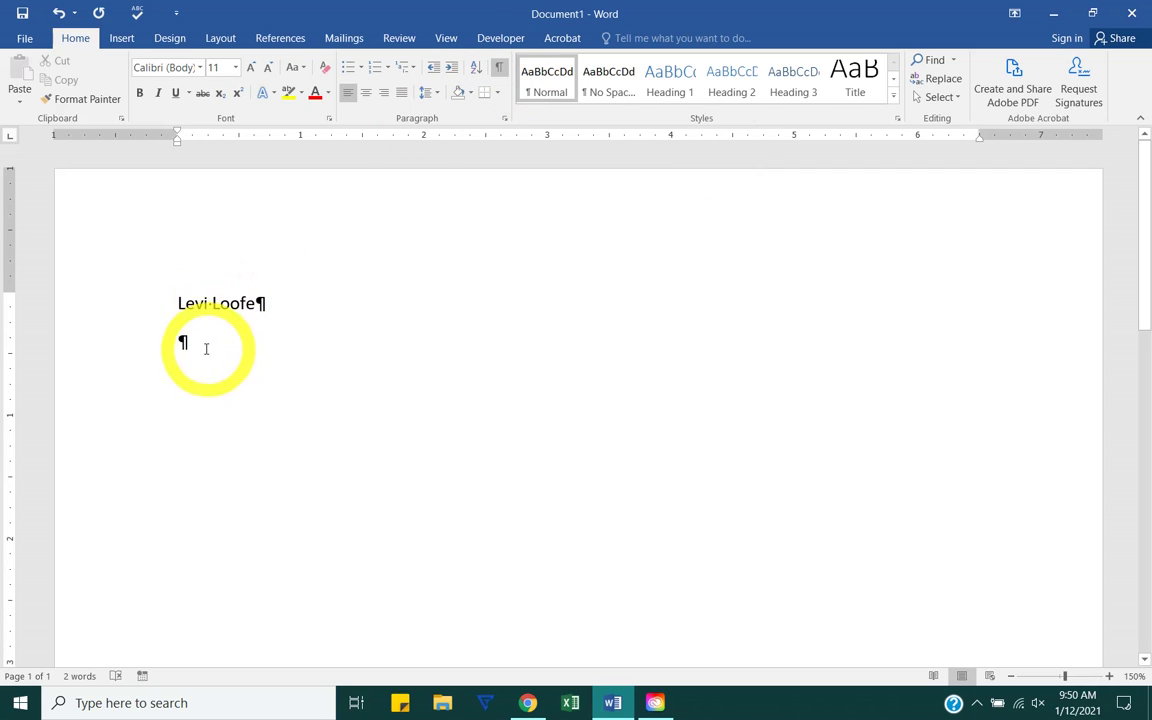
left_click(197, 346)
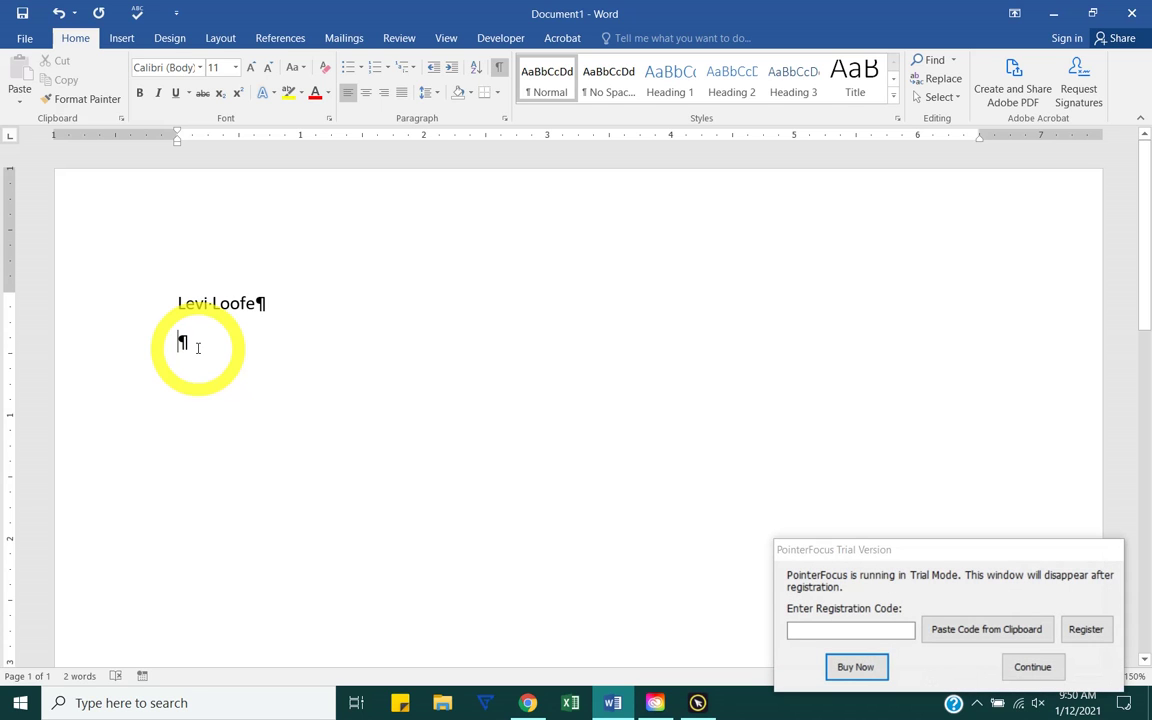
left_click(1032, 666)
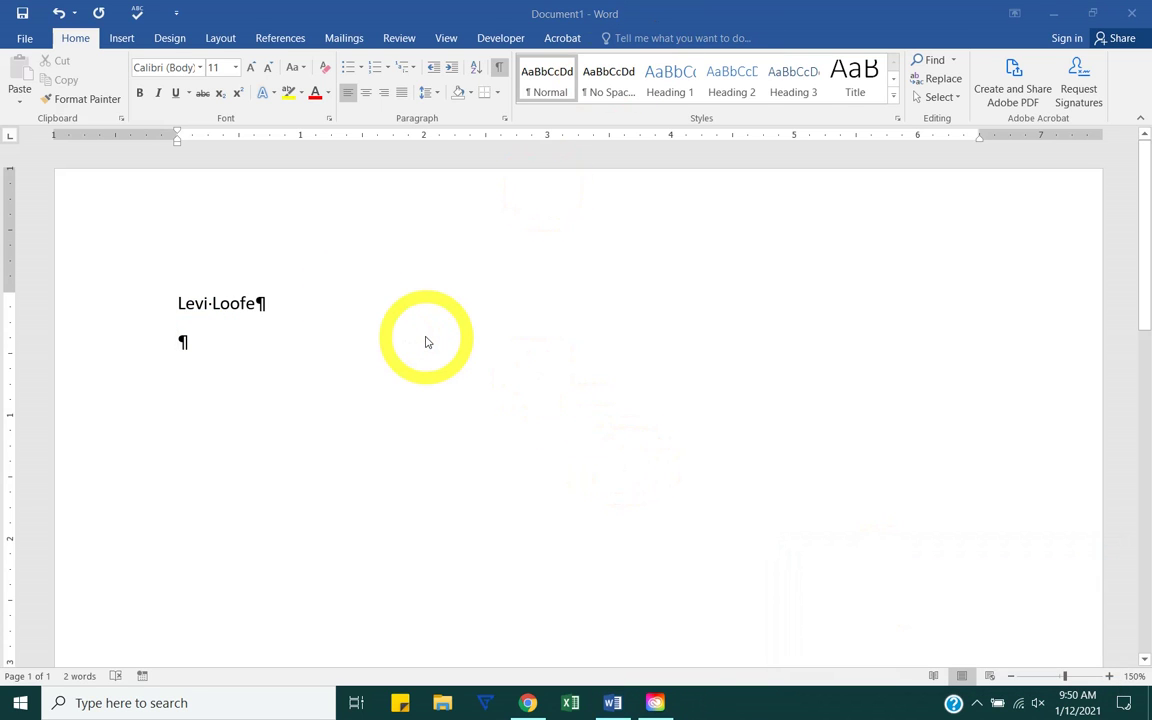
left_click(500, 67)
Step: Add empty paragraphs until page 2 begins, then open page 2's header and footer
scroll(325, 301, "down", 6)
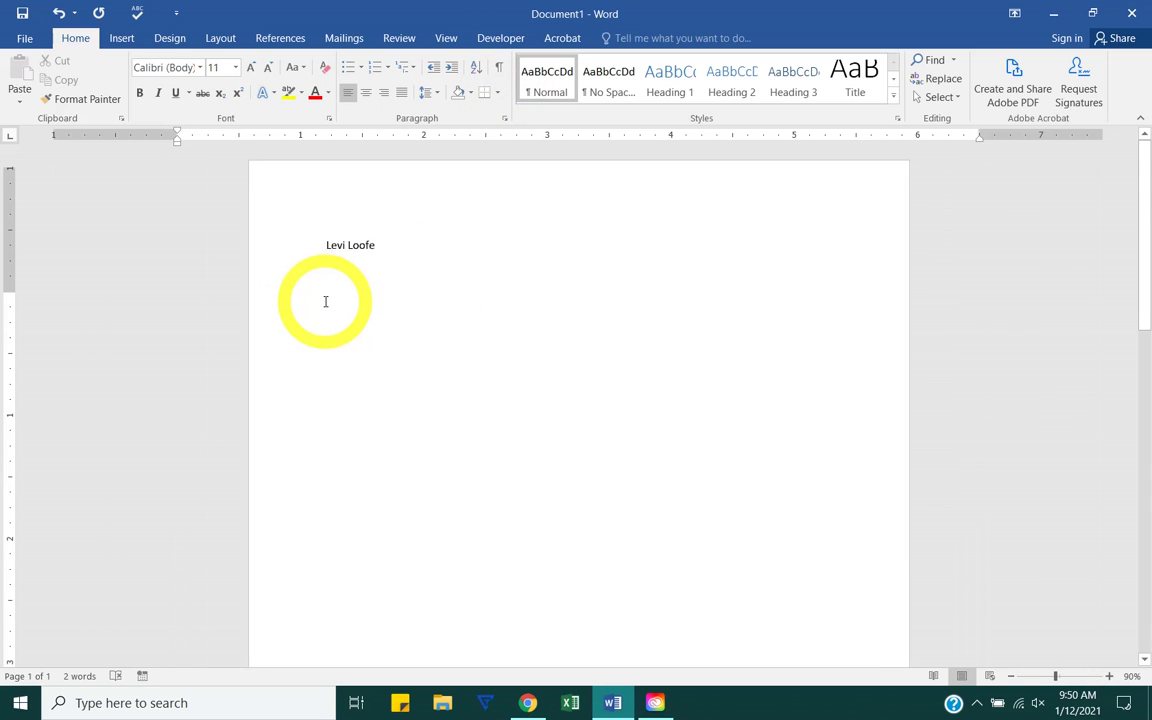
key("Return")
key("Return")
key("Return")
key("Return")
key("Return")
key("Return")
key("Return")
key("Return")
key("Return")
key("Return")
key("Return")
key("Return")
key("Return")
key("Return")
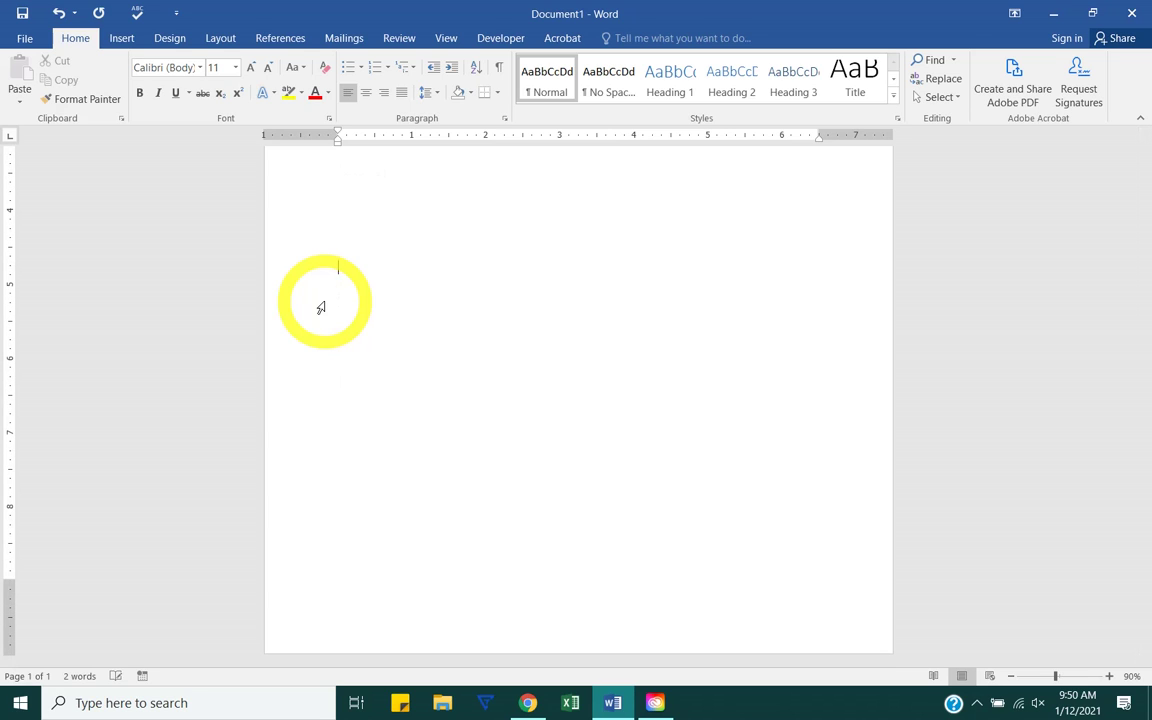
key("Return")
key("Return")
key("Return")
key("Return")
key("Return")
key("Return")
key("Return")
key("Return")
key("Return")
key("Return")
key("Return")
key("Return")
key("Return")
key("Return")
key("Return")
scroll(320, 307, "down", 3)
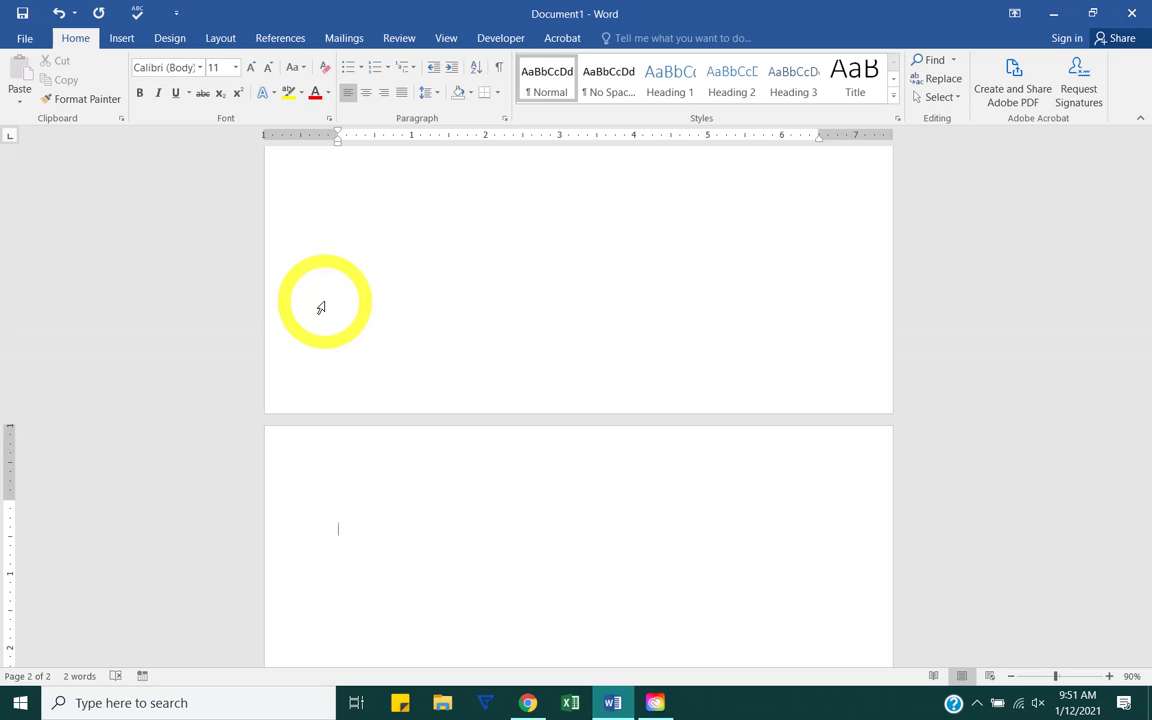
scroll(321, 307, "up", 10)
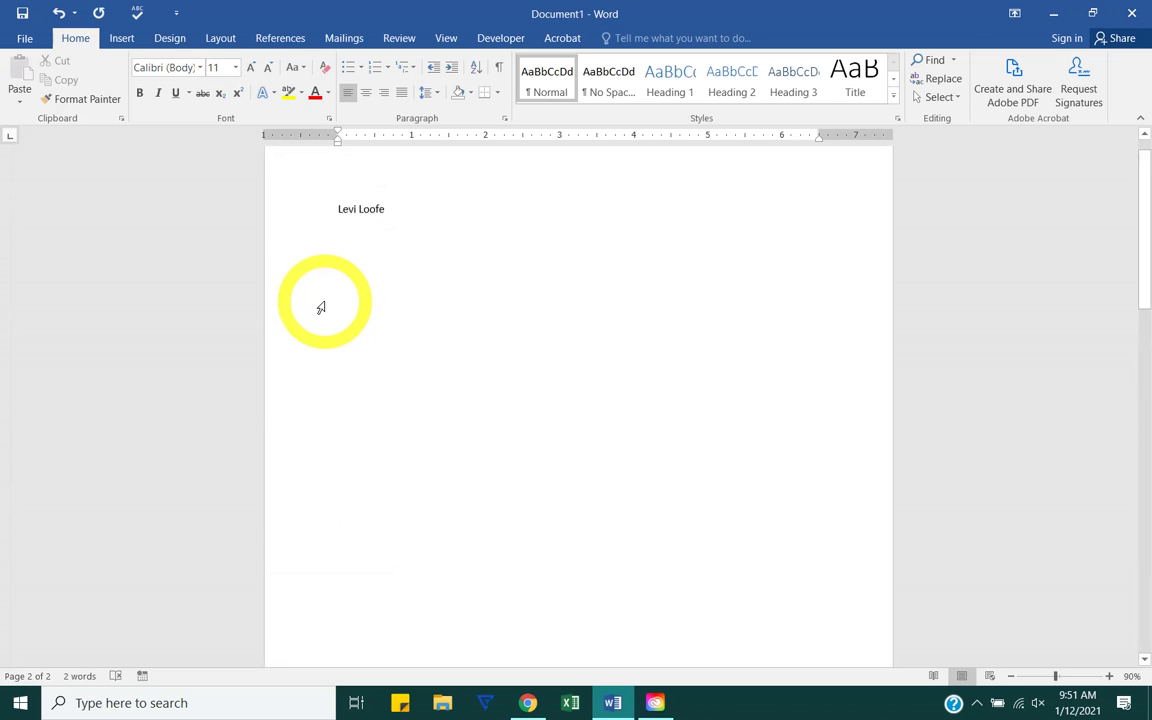
scroll(321, 307, "down", 10)
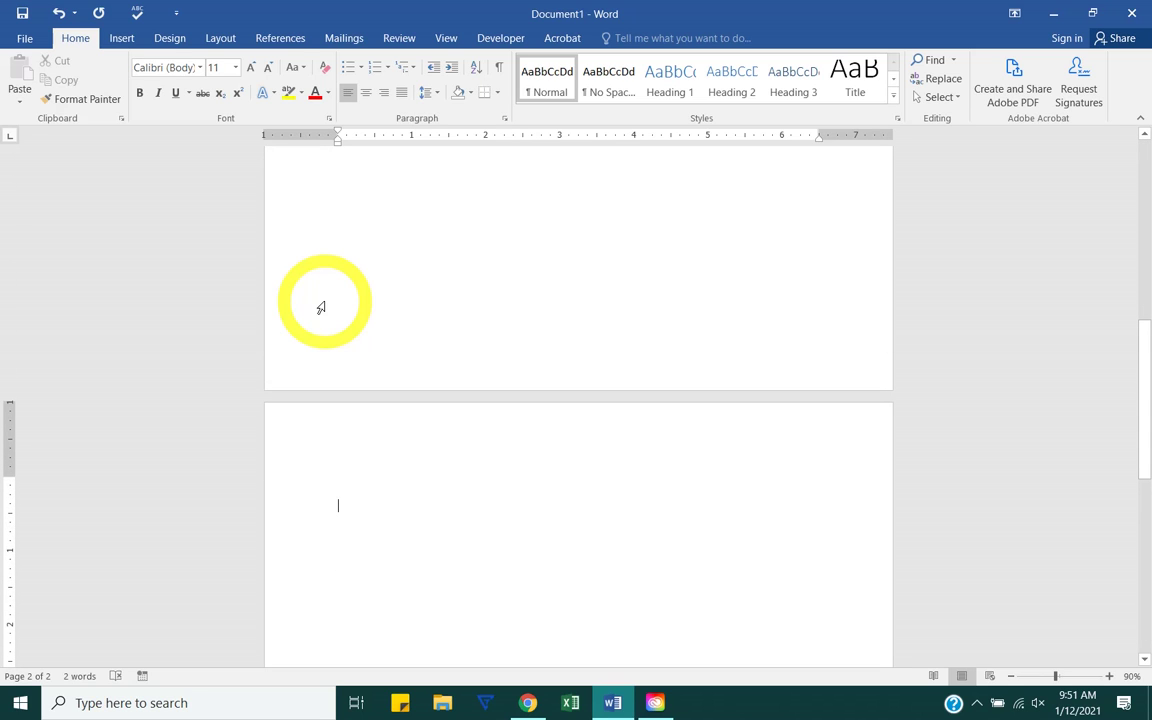
double_click(347, 458)
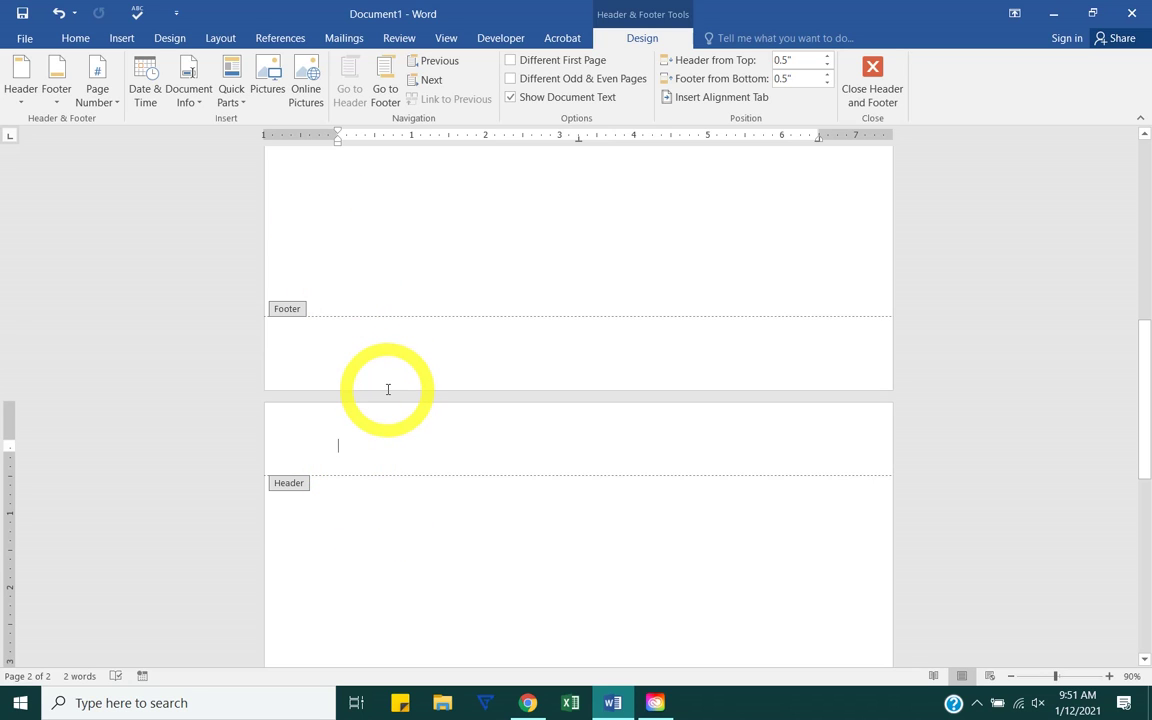
Step: Exit header/footer editing, hide the white space between pages, and remove one empty paragraph
double_click(367, 505)
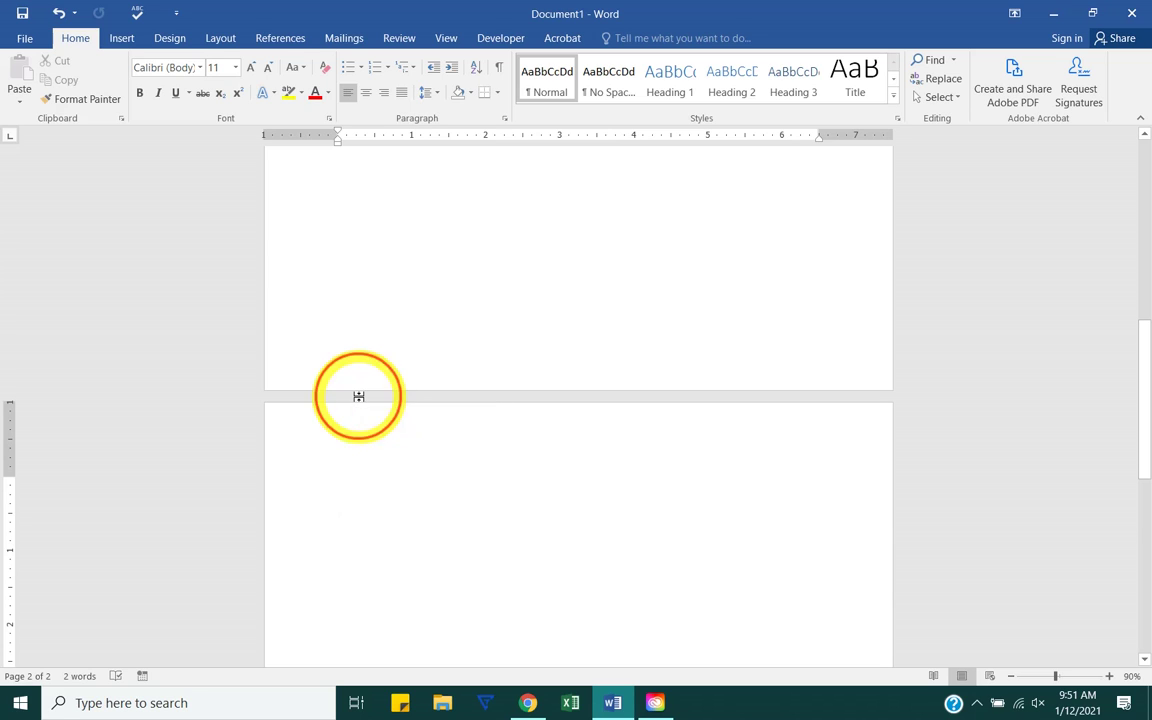
double_click(358, 397)
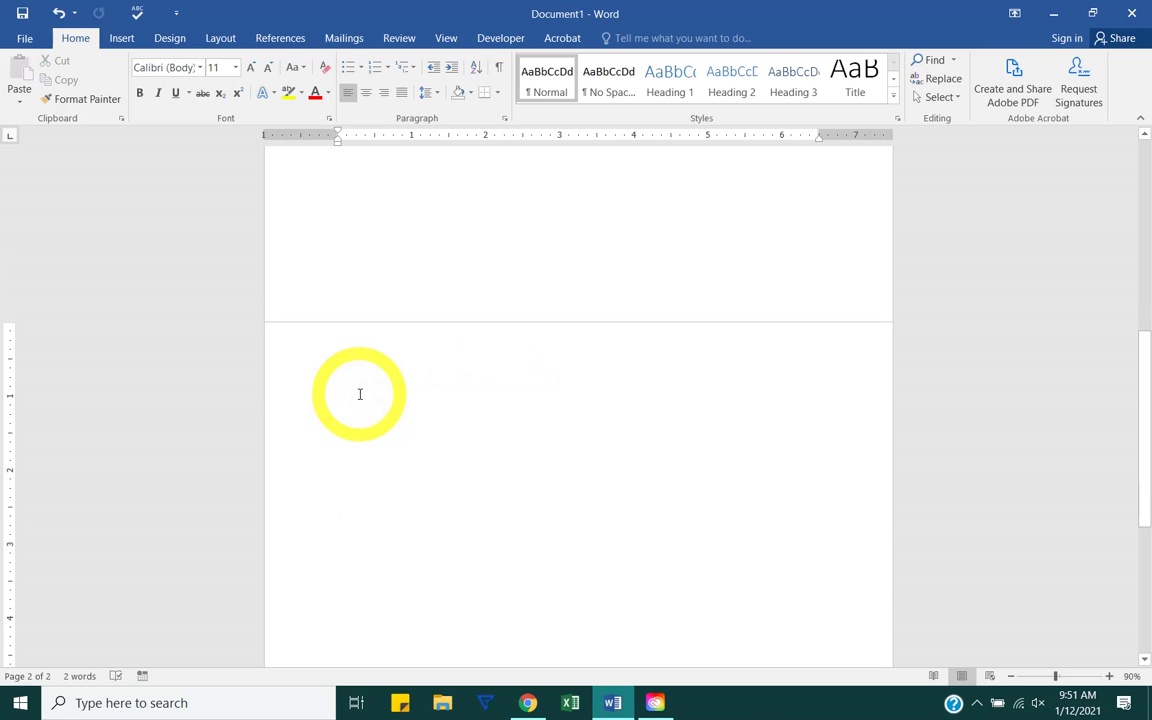
key("BackSpace")
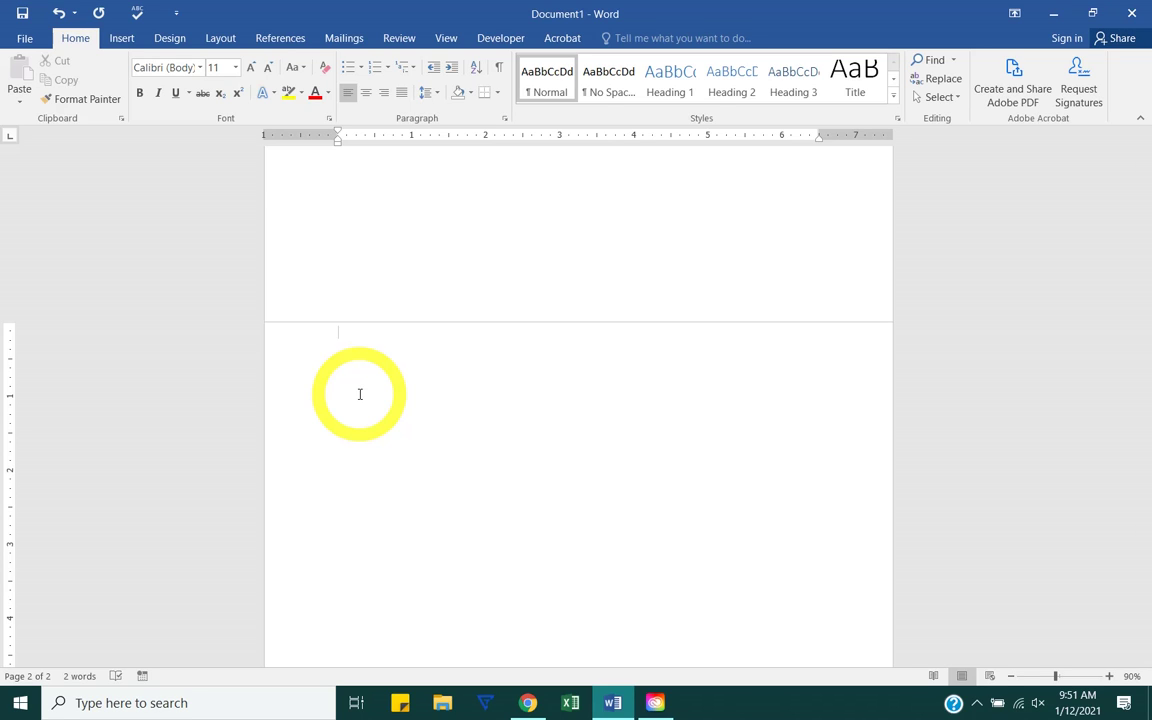
Step: Close the trial-version notice that popped up over the document
scroll(360, 394, "up", 10)
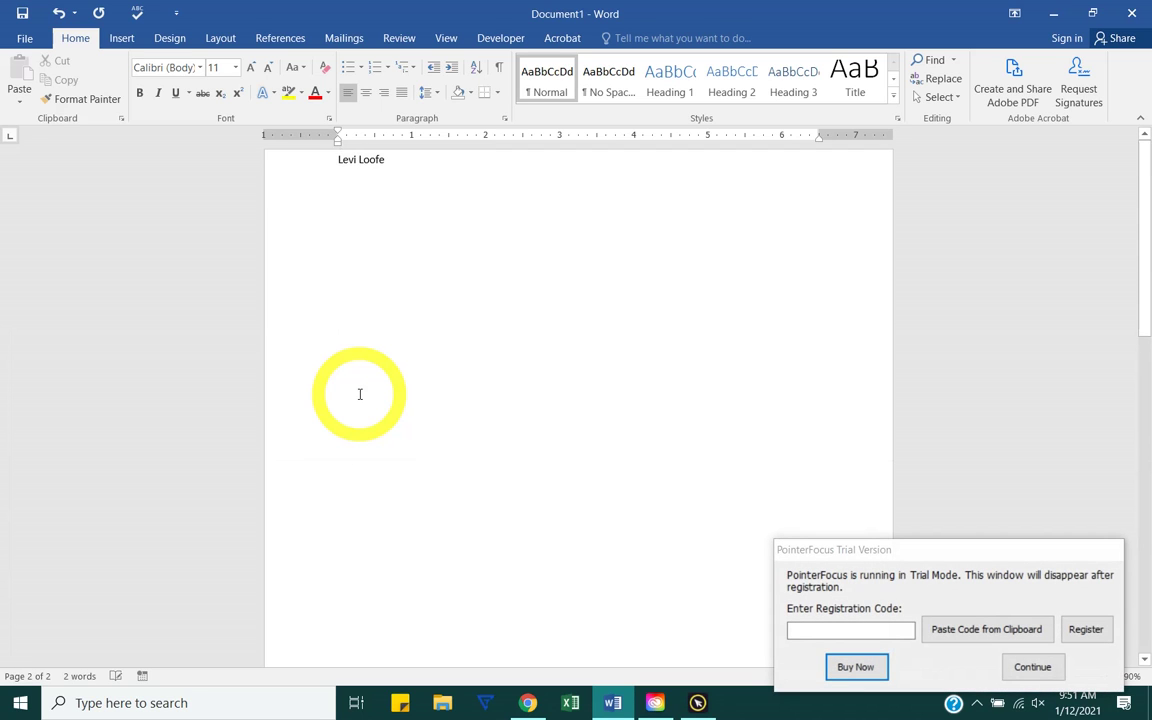
scroll(360, 394, "down", 8)
scroll(360, 394, "down", 3)
left_click(1032, 667)
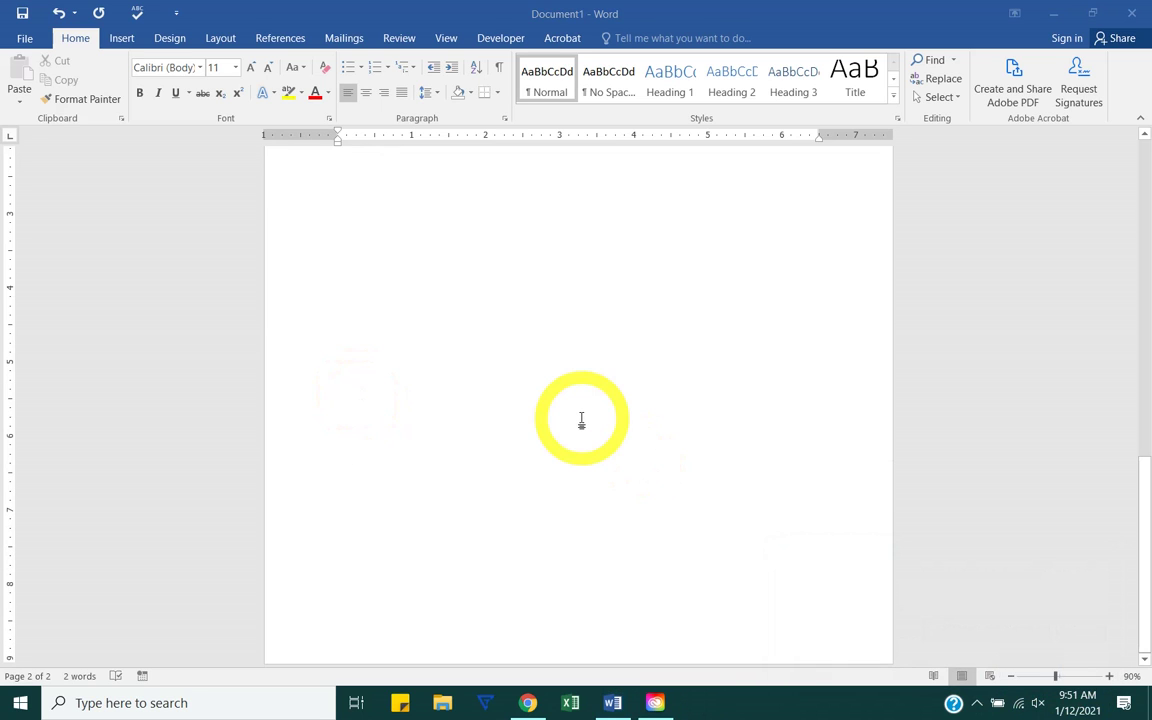
Step: Restore the white space between pages 1 and 2 by double-clicking the page-break line
scroll(583, 423, "up", 10)
scroll(583, 423, "up", 1)
scroll(400, 465, "down", 2)
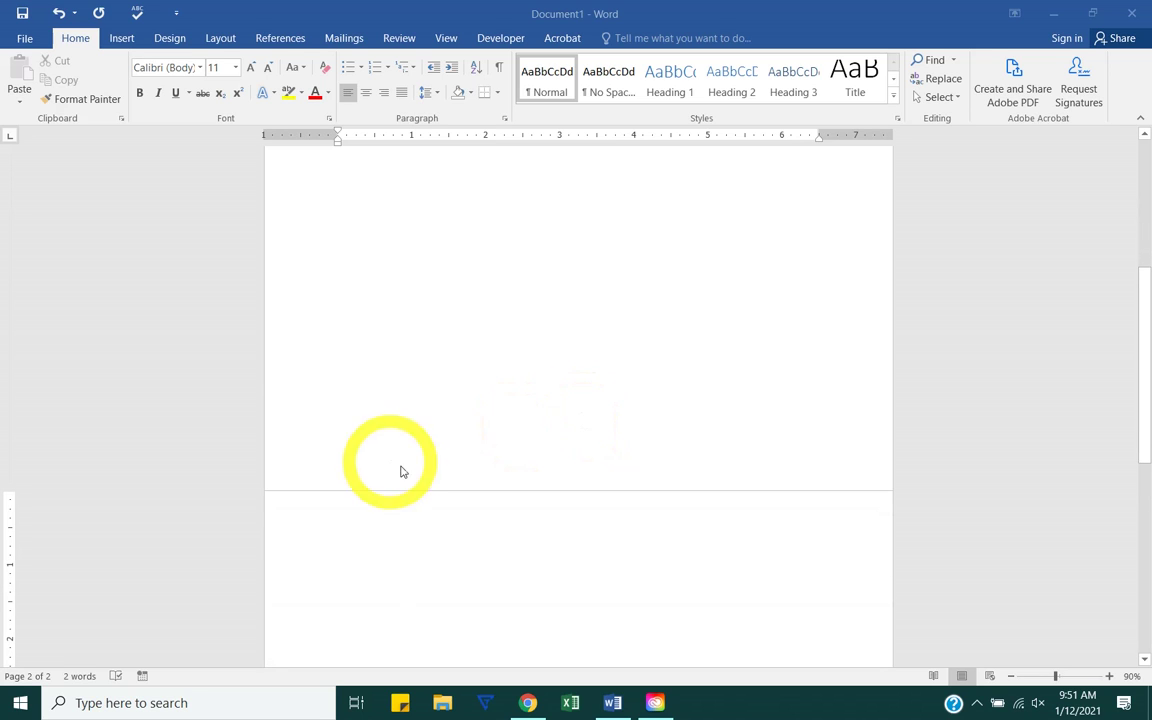
scroll(424, 497, "down", 8)
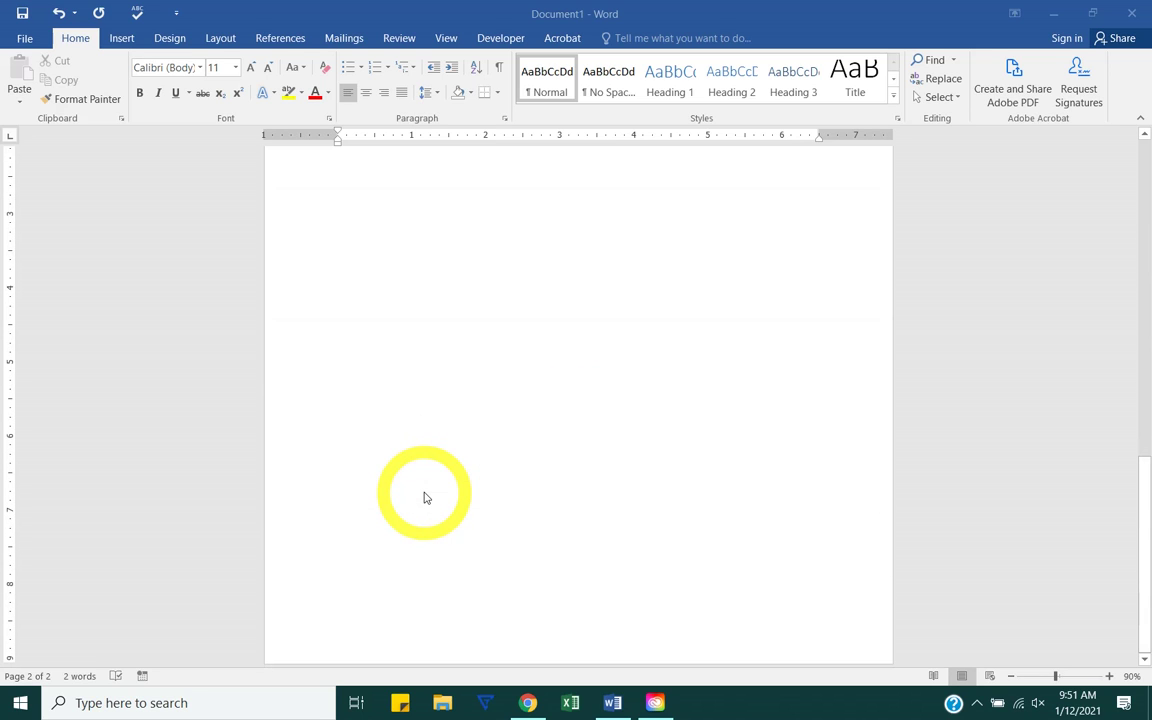
scroll(424, 497, "up", 6)
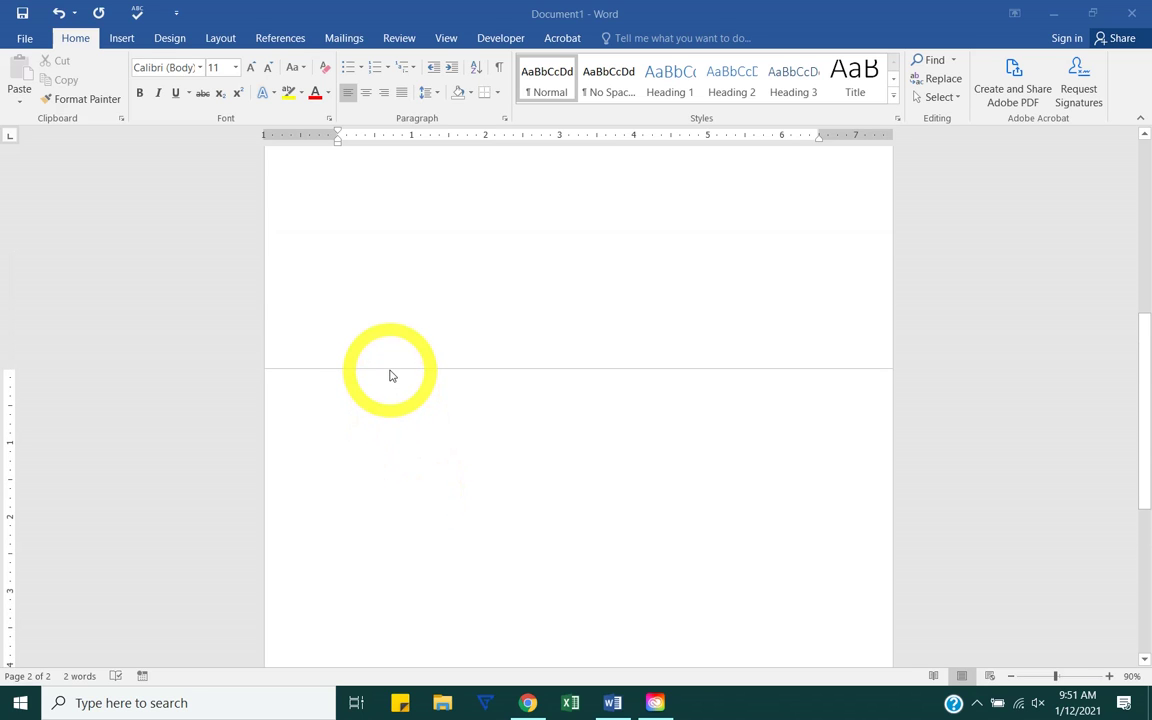
double_click(391, 367)
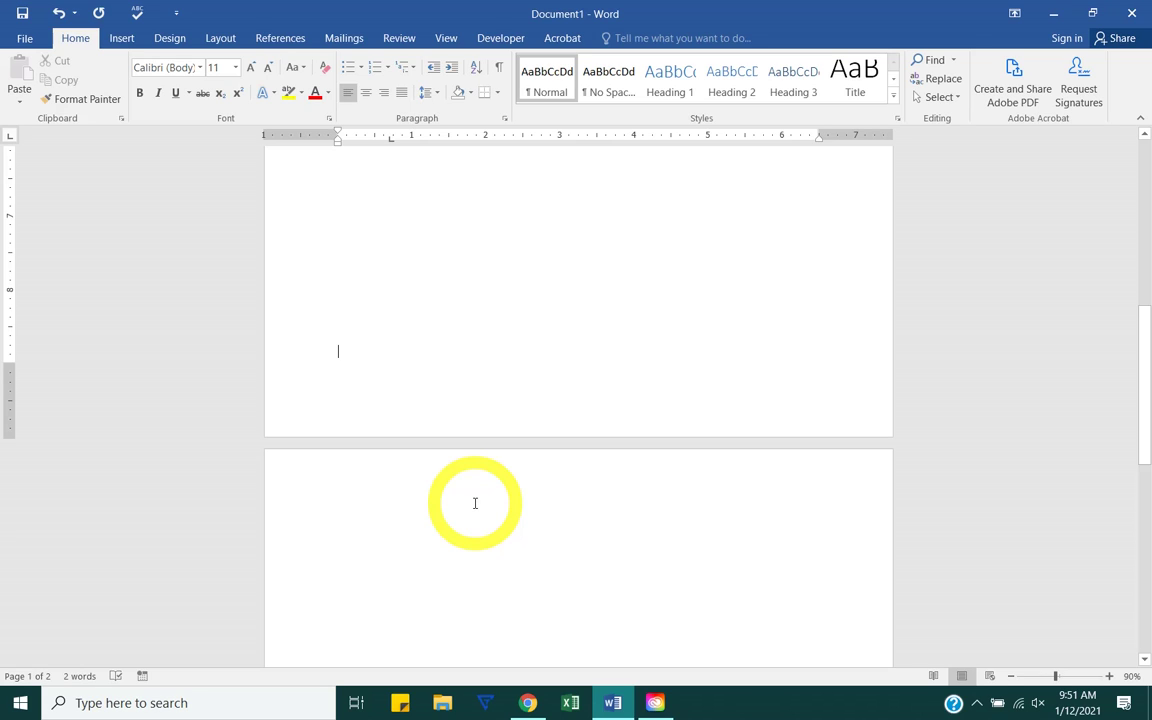
scroll(475, 503, "up", 10)
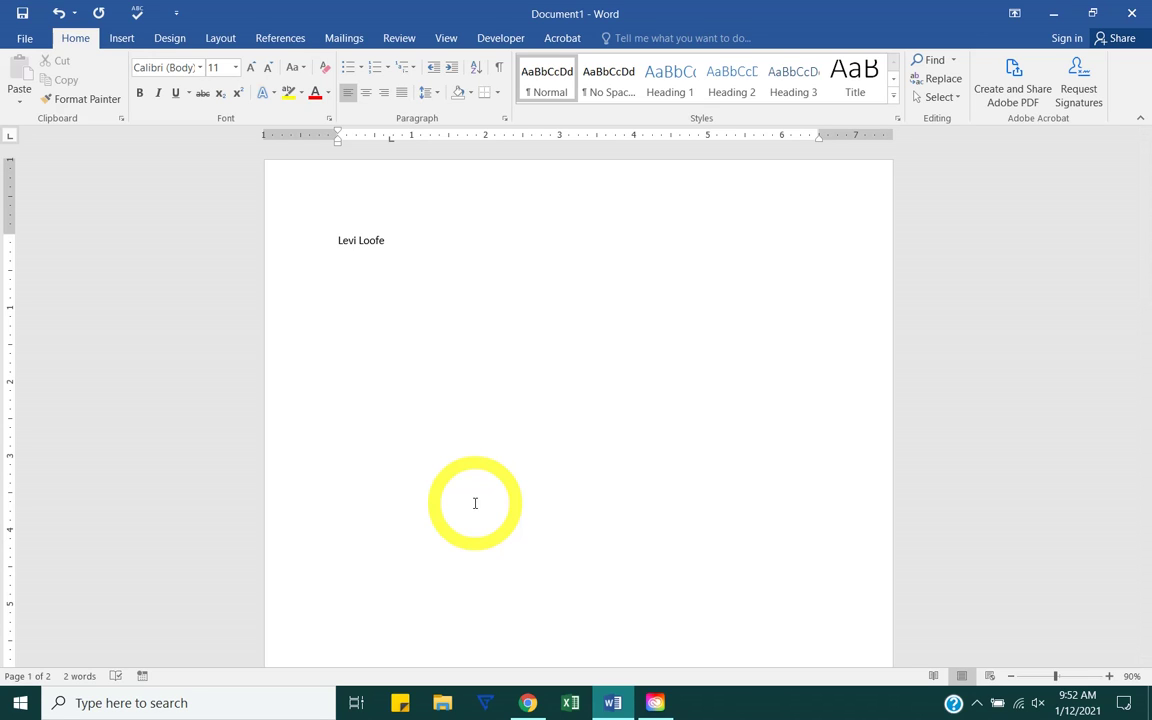
scroll(475, 503, "down", 10)
Step: Type a line of random filler letters at the top of page 2
left_click(475, 503)
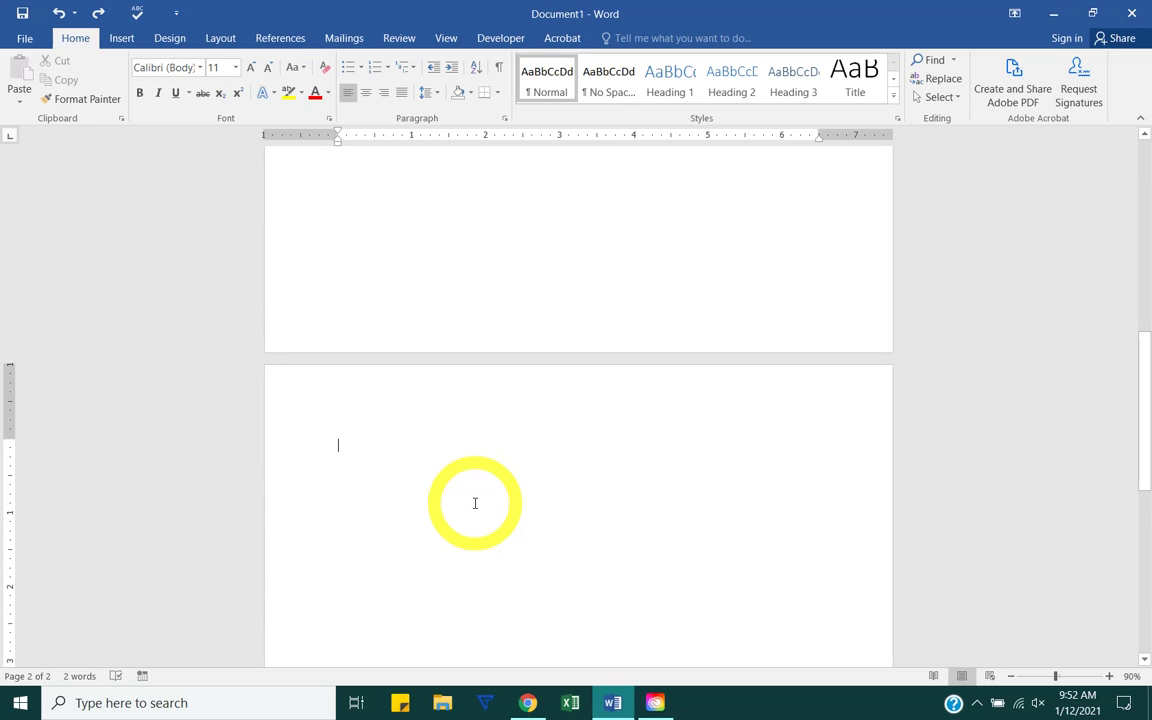
type("Las;jk f;asjf ;asjf as;fj as;lfjklasdfj ;lsjf ;asjf asf;lsj flas;k")
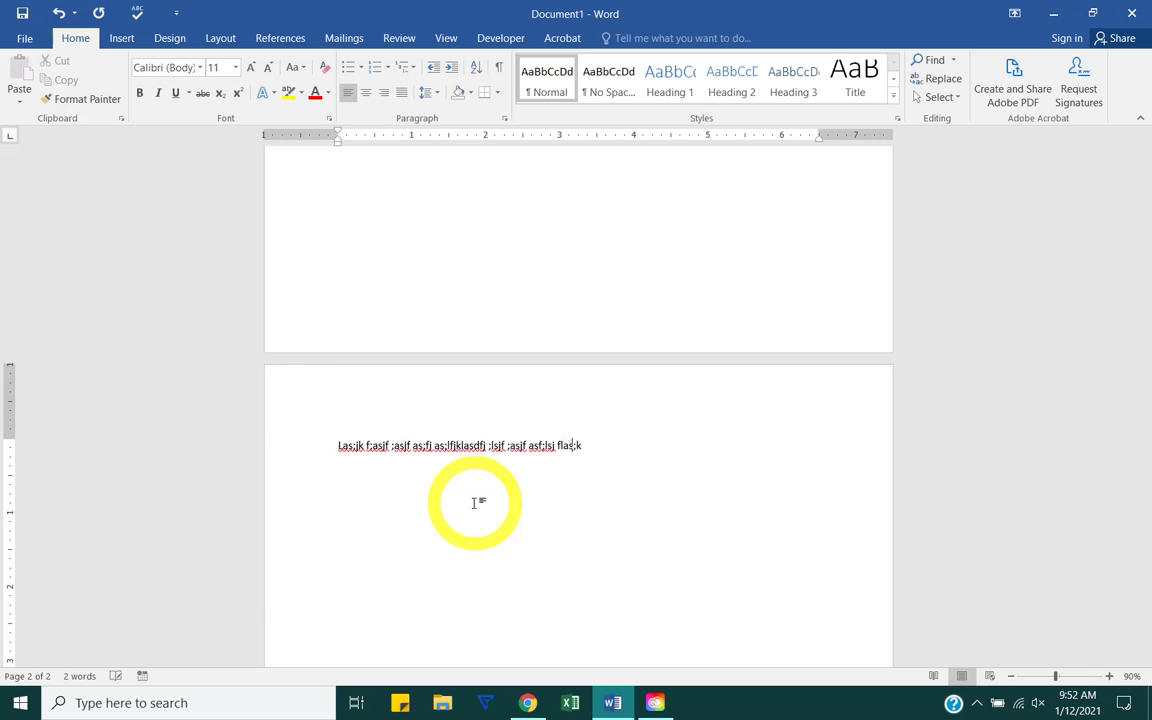
type("fj asdjf ;lasdf;lj sldfjas;ljdf ;lsdfj ;lasjf;lsjdfl jsf;las fj;l")
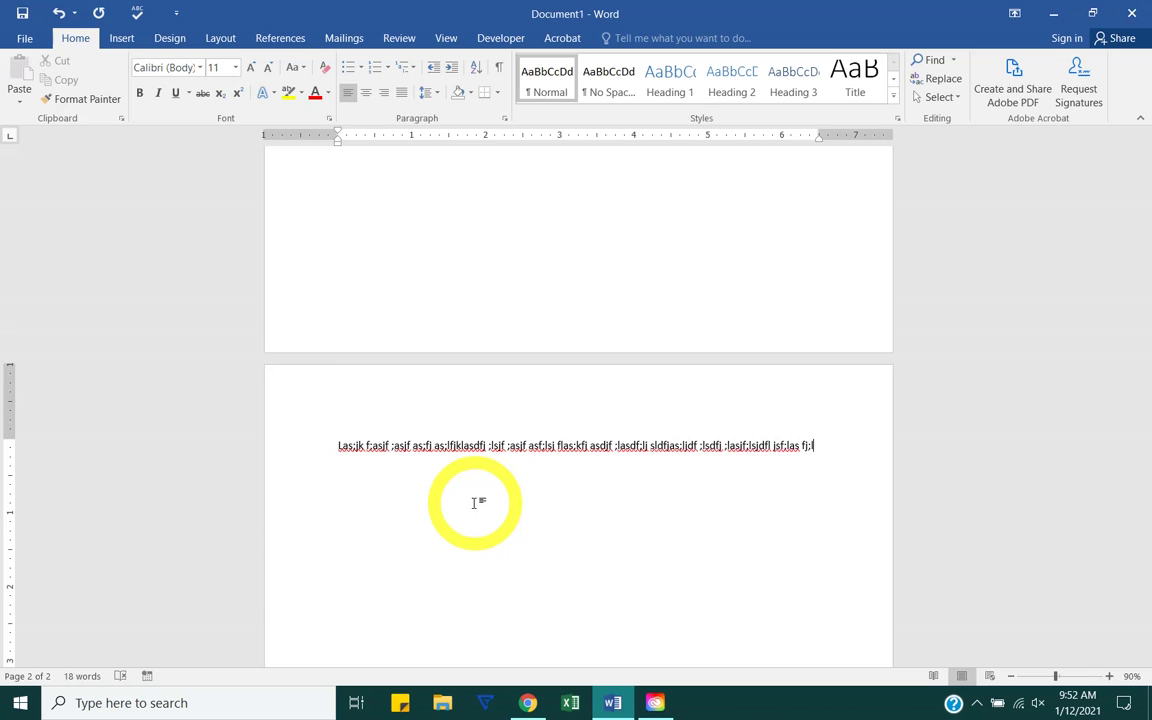
type(" kd")
key("BackSpace")
key("BackSpace")
key("BackSpace")
key("Left")
key("Left")
key("Left")
key("Left")
key("Left")
key("Left")
key("Left")
key("Left")
key("Left")
key("Left")
key("Left")
key("Left")
key("Left")
key("Left")
key("Left")
key("Left")
key("Left")
key("Left")
key("Left")
key("Left")
key("End")
type("ljsaf;lsjflsjflkjsd")
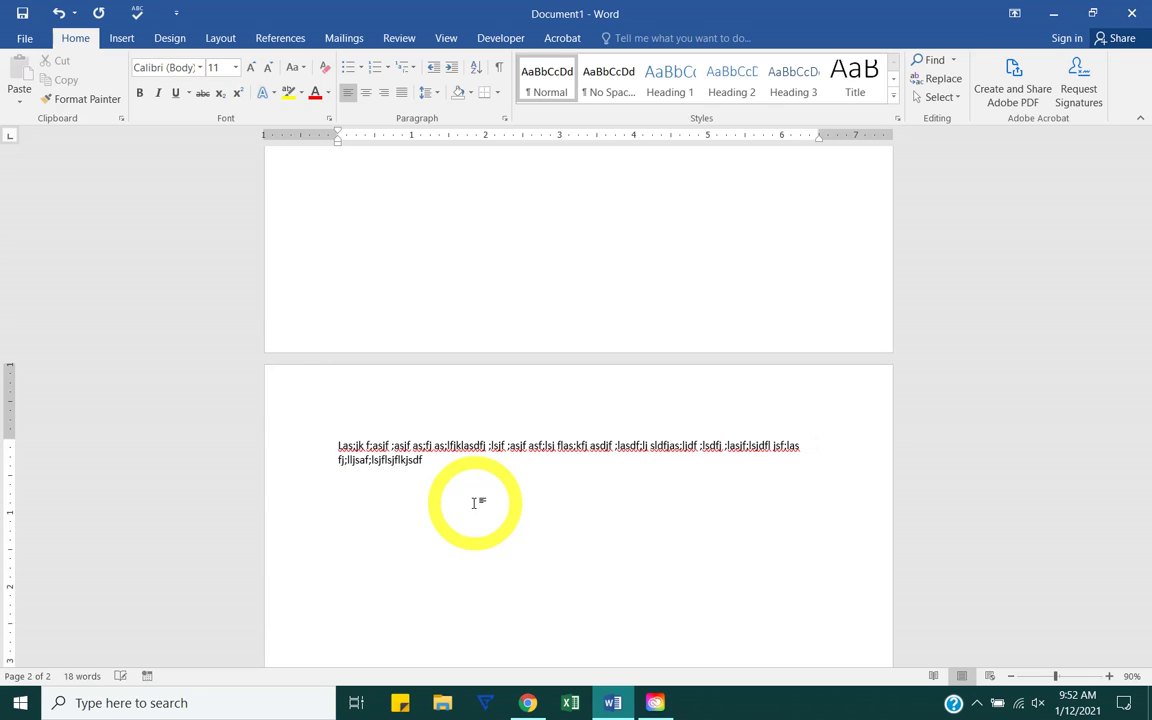
Step: Trim and extend the filler text until it wraps onto a second line
key("BackSpace")
key("BackSpace")
key("BackSpace")
key("BackSpace")
key("BackSpace")
key("BackSpace")
key("BackSpace")
key("BackSpace")
key("BackSpace")
key("BackSpace")
key("BackSpace")
key("BackSpace")
key("BackSpace")
key("BackSpace")
key("BackSpace")
key("BackSpace")
key("BackSpace")
key("BackSpace")
type("asf adf")
key("BackSpace")
key("BackSpace")
key("BackSpace")
key("BackSpace")
key("BackSpace")
key("BackSpace")
key("BackSpace")
key("BackSpace")
key("BackSpace")
key("BackSpace")
key("BackSpace")
key("BackSpace")
key("BackSpace")
key("BackSpace")
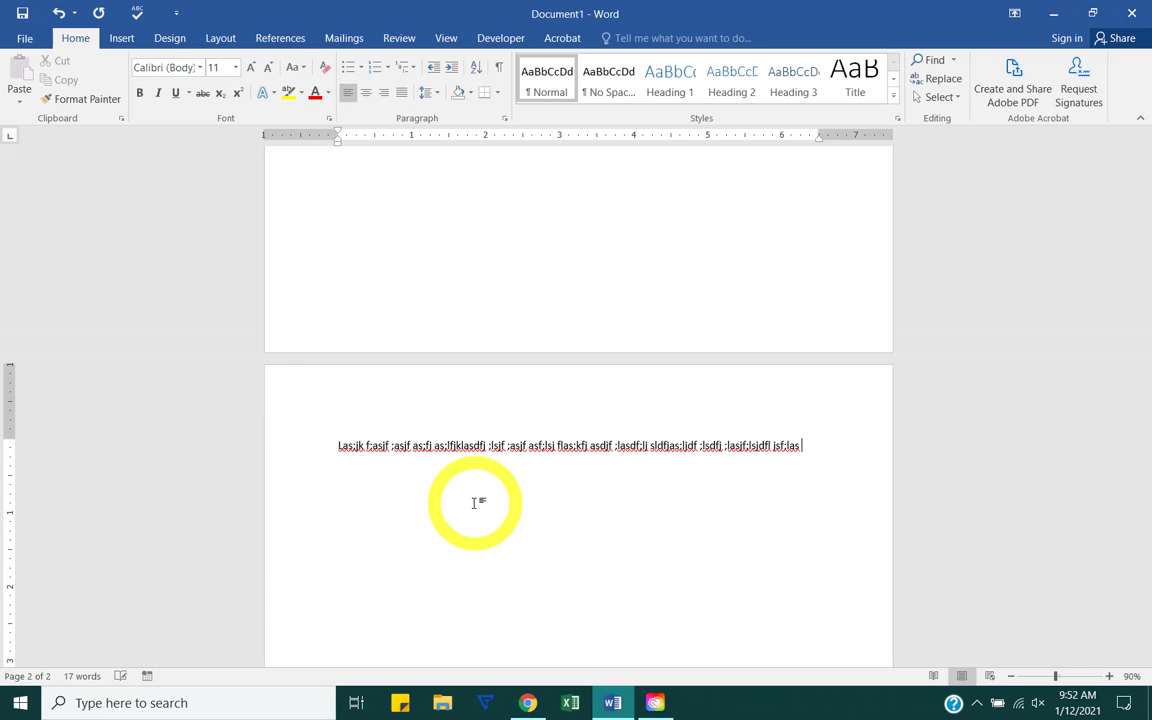
key("BackSpace")
key("BackSpace")
type("asjklfls")
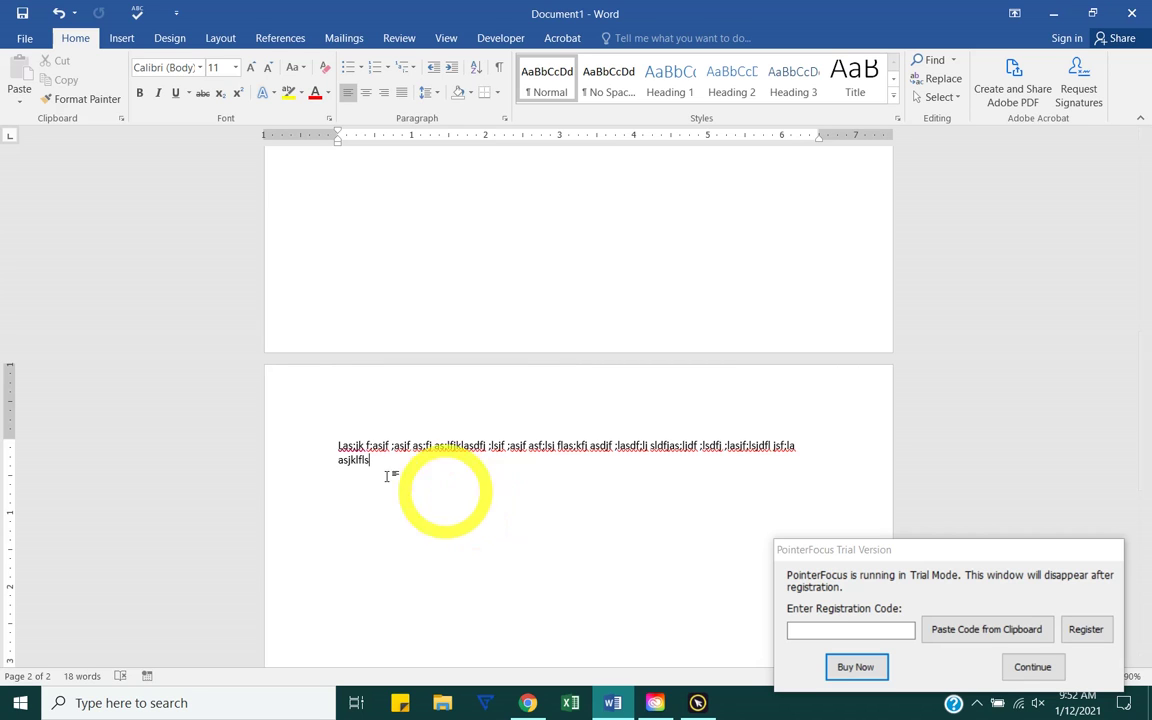
left_click(1050, 684)
left_click(1034, 667)
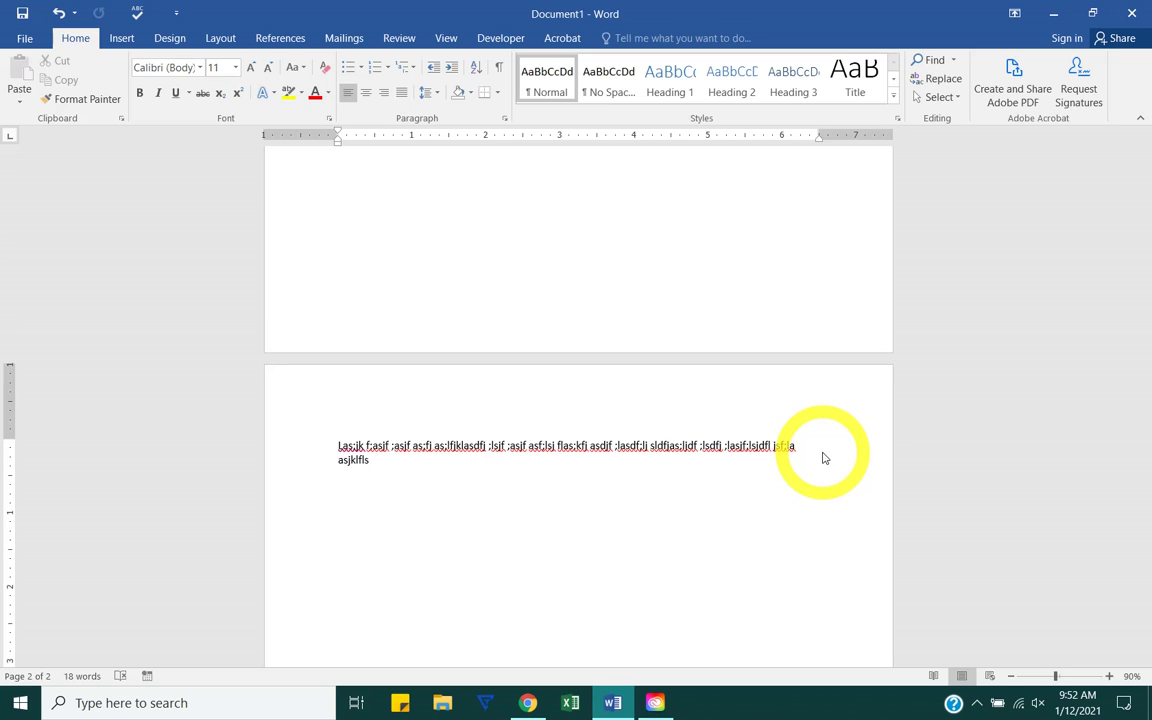
Step: Open Save As for This PC and switch the save type to PDF
left_click(24, 38)
left_click(54, 187)
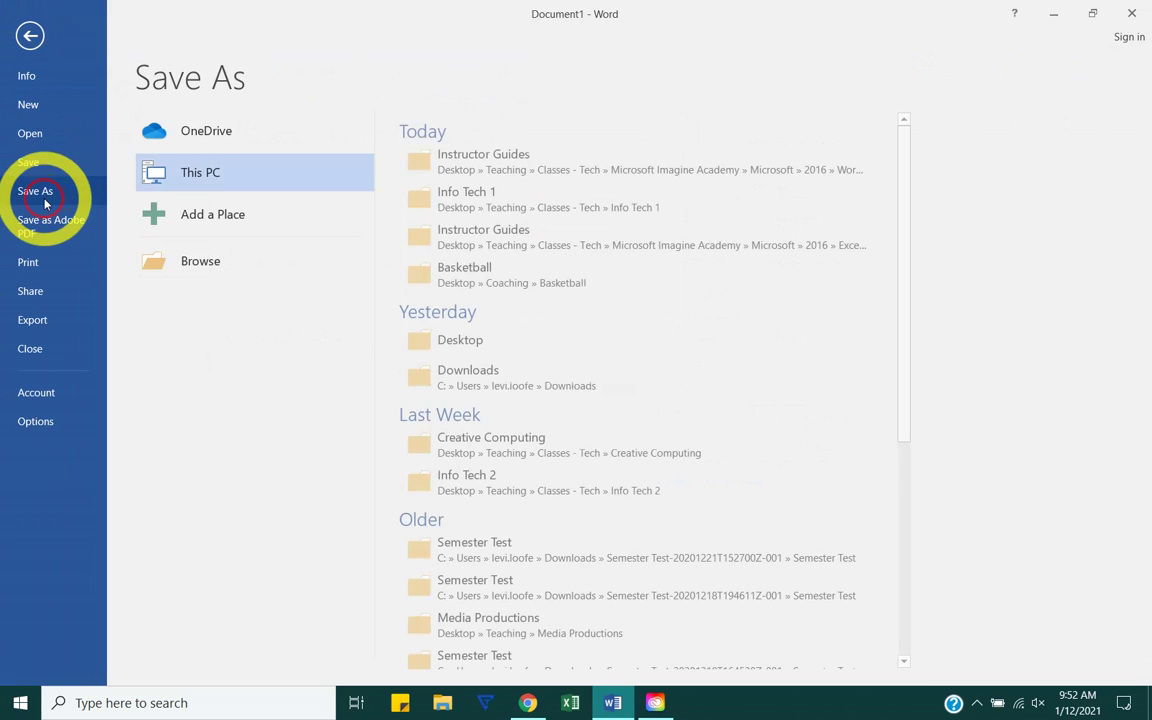
left_click(195, 185)
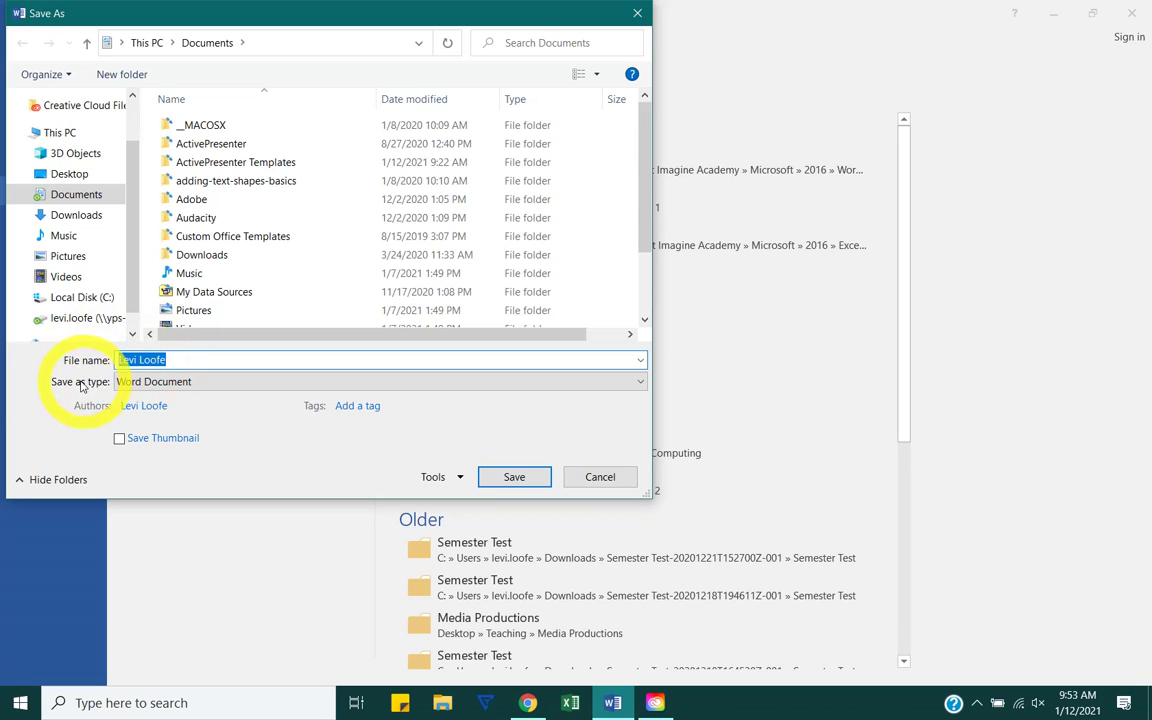
left_click(148, 383)
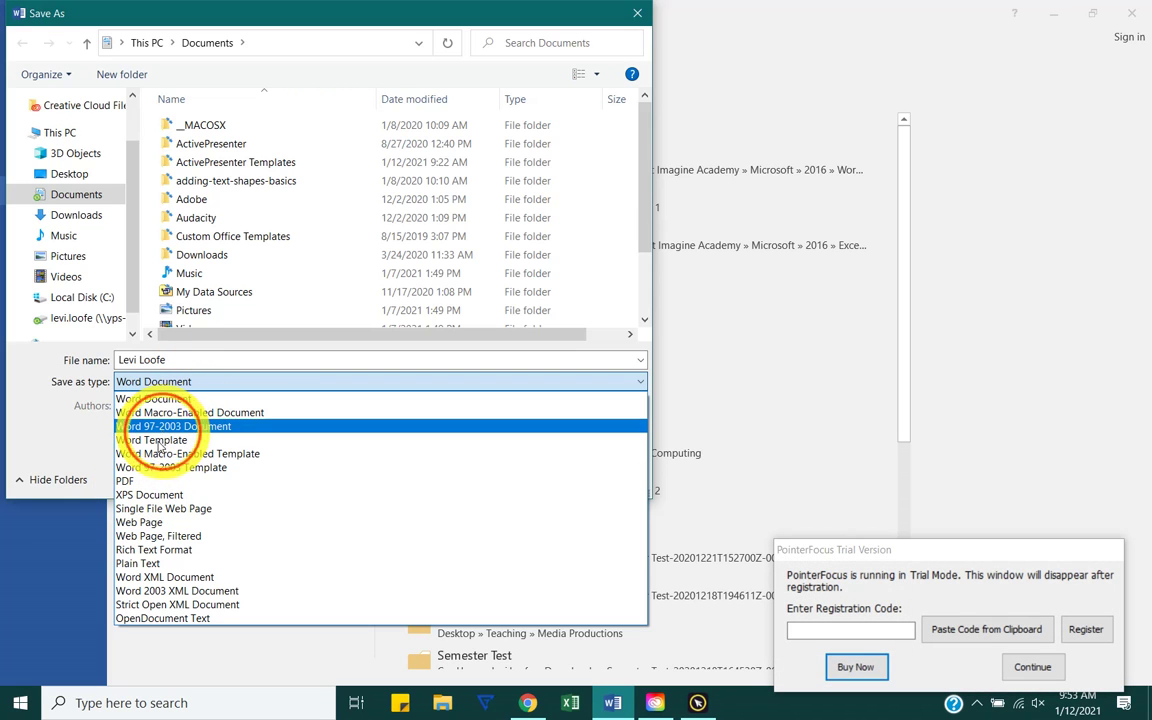
left_click(126, 481)
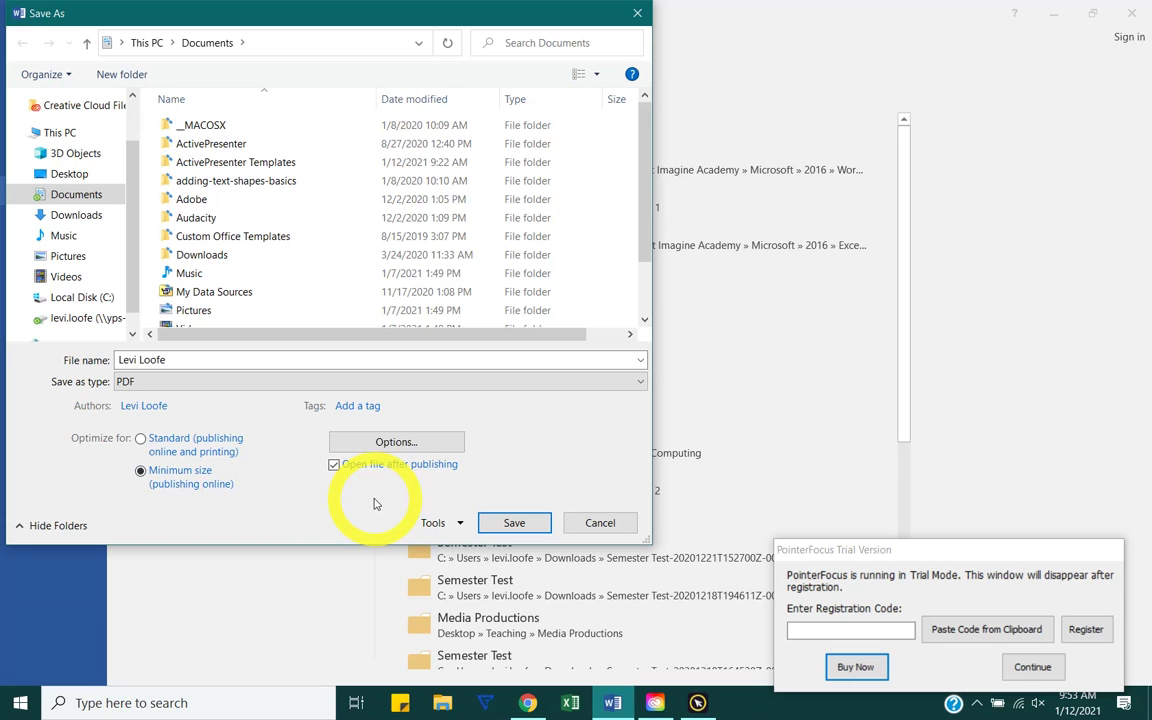
Step: Cancel the save dialog and look through Export's Create PDF/XPS and Change File Type options
left_click(598, 522)
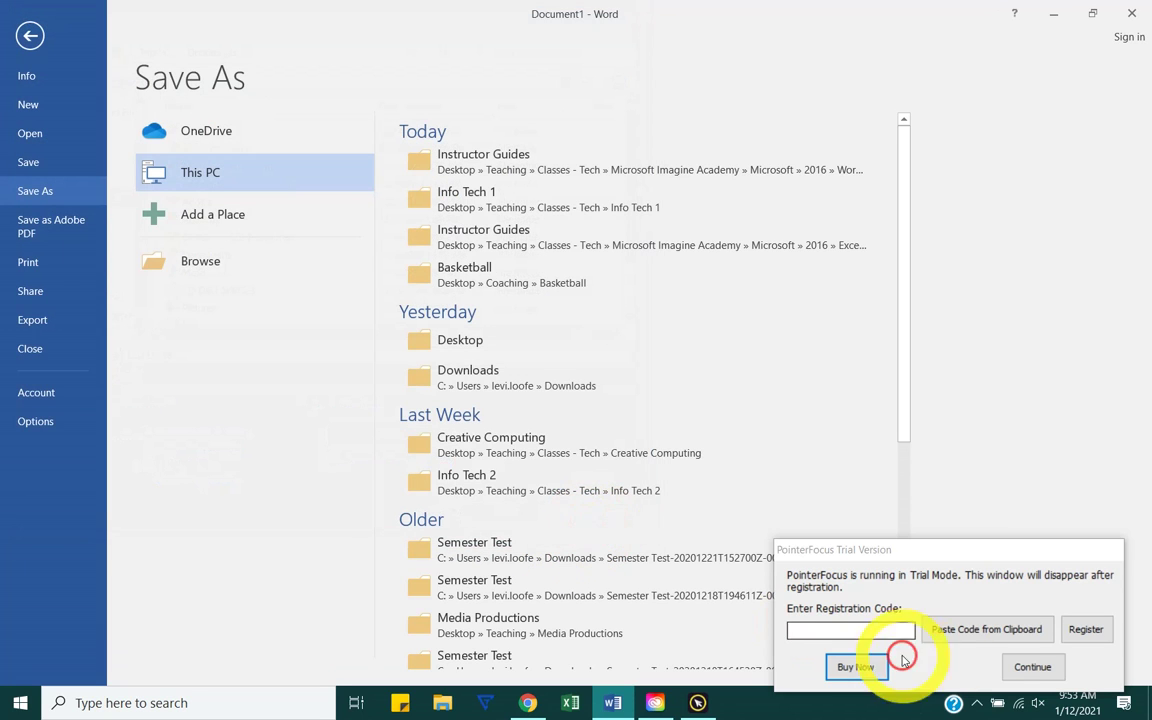
left_click(1033, 670)
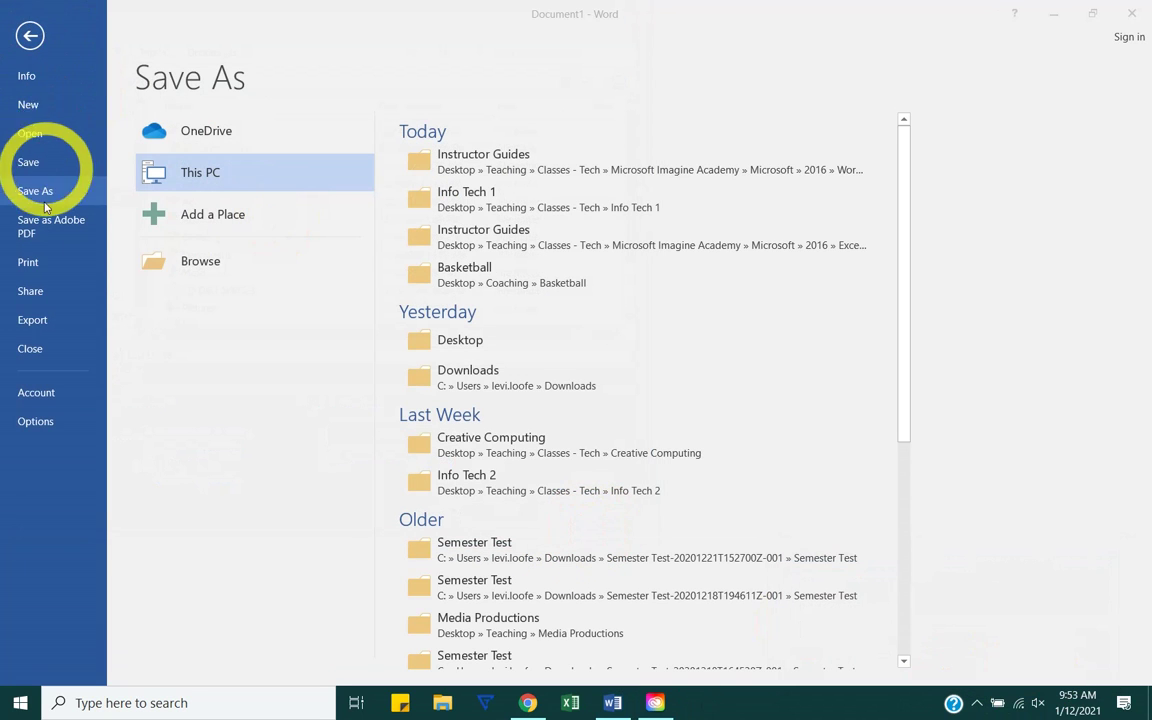
left_click(38, 322)
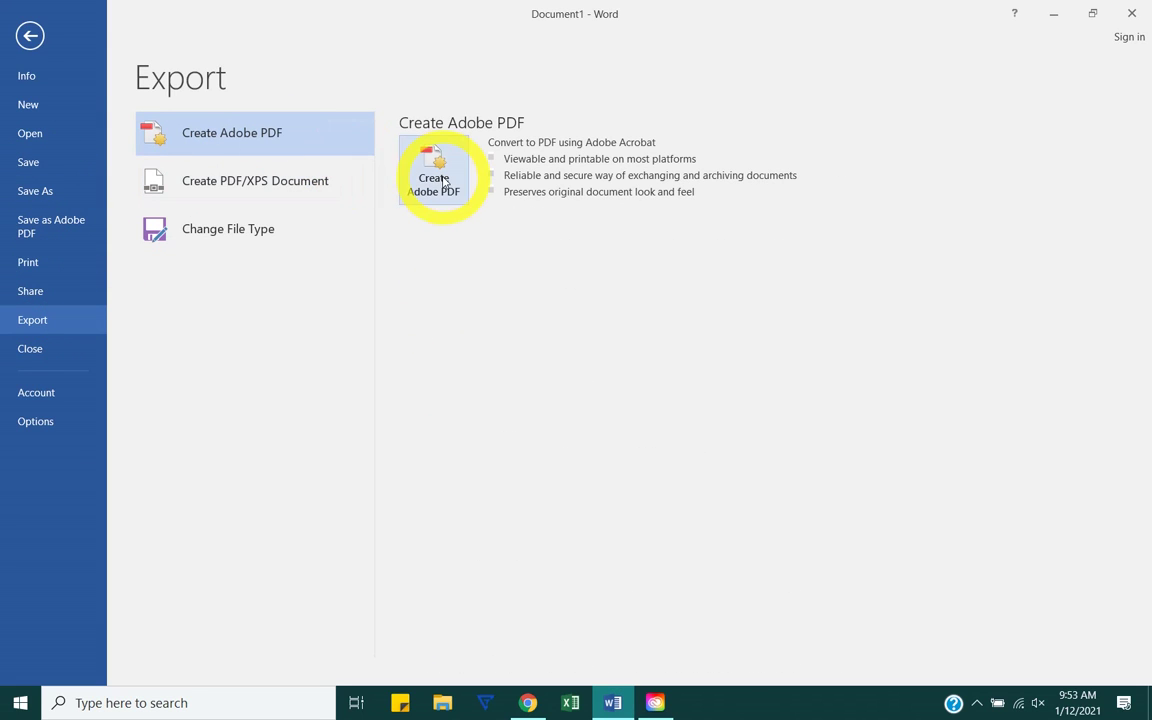
left_click(155, 192)
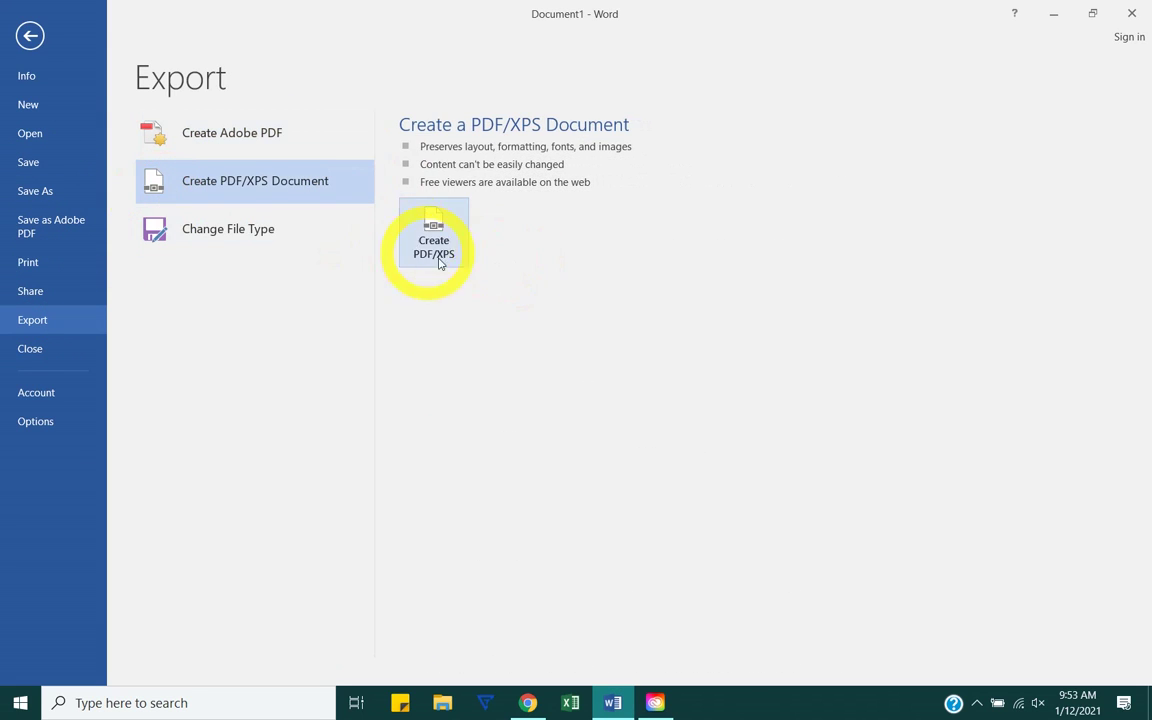
left_click(165, 230)
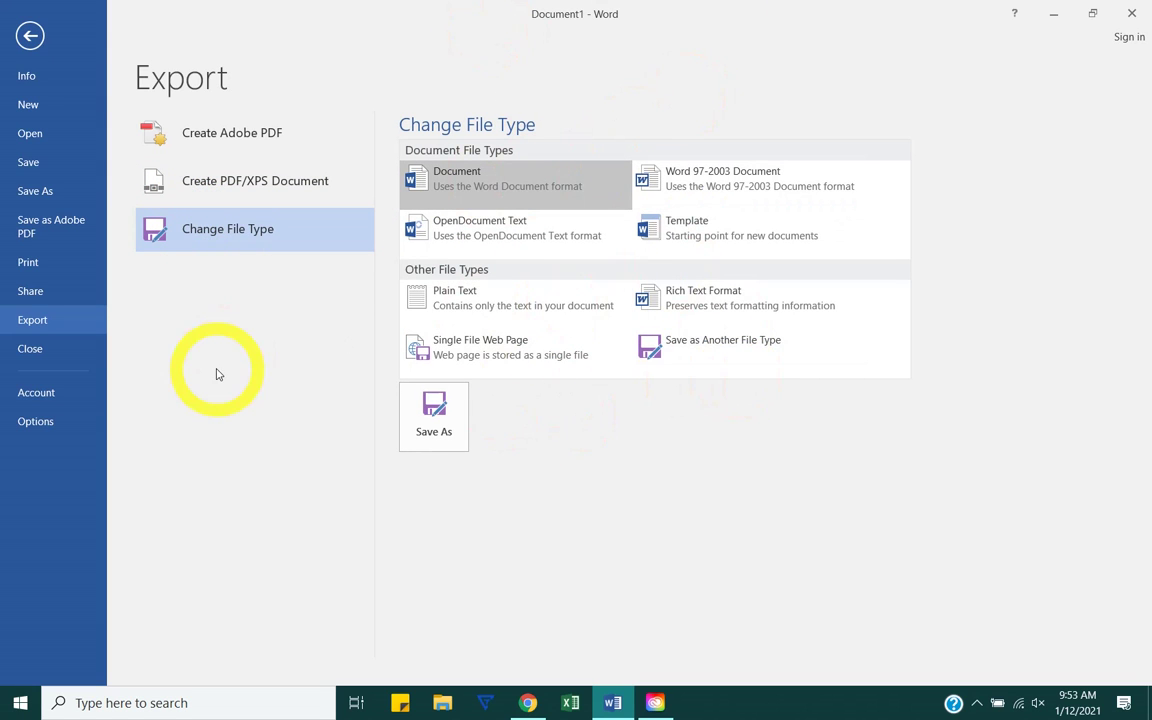
Step: Reopen Save As on This PC, keep Word Document format, and cancel
left_click(35, 192)
left_click(215, 141)
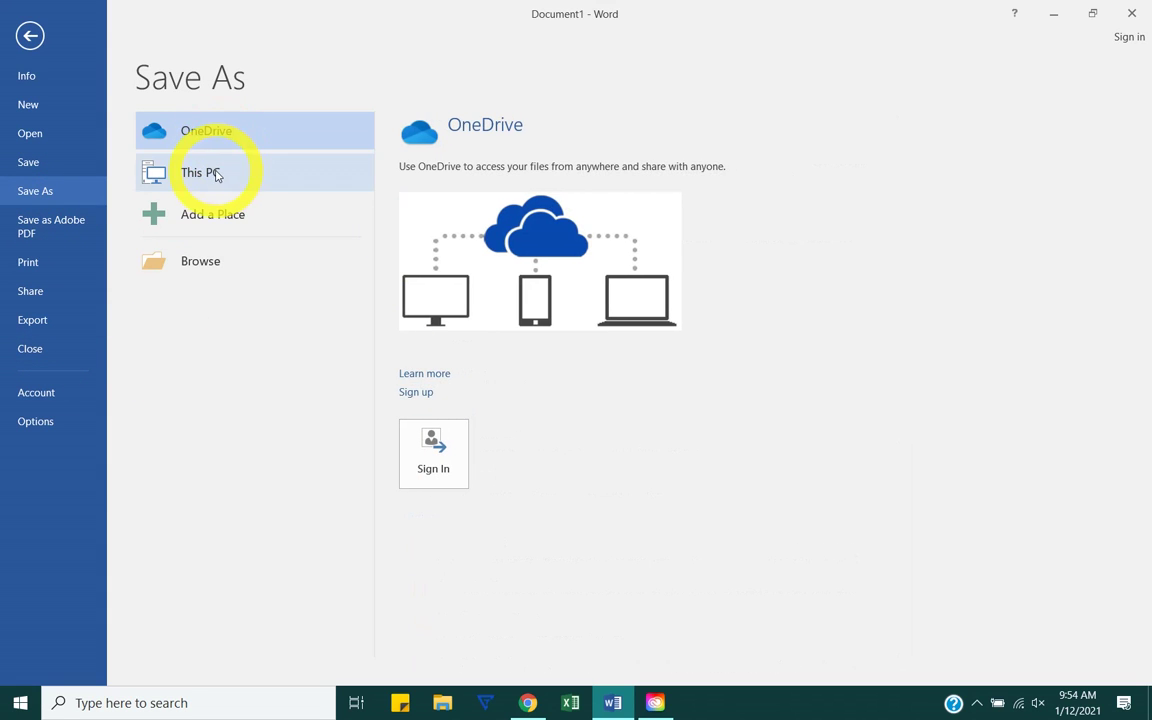
double_click(217, 175)
left_click(185, 381)
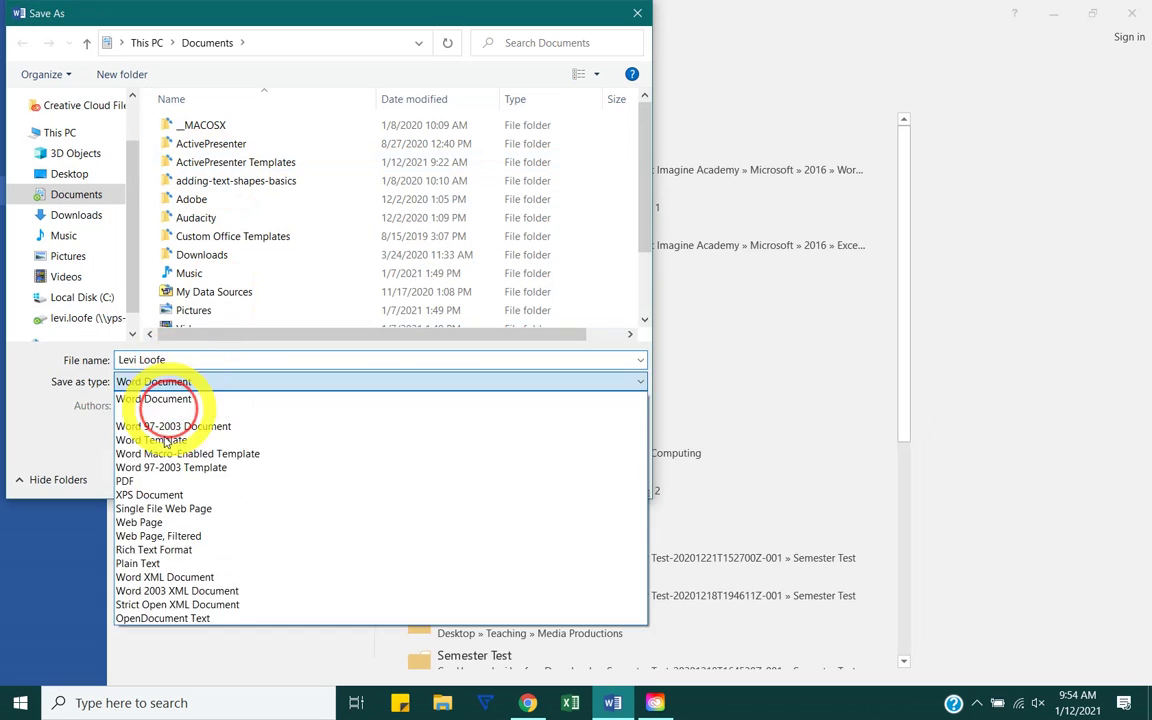
left_click(45, 429)
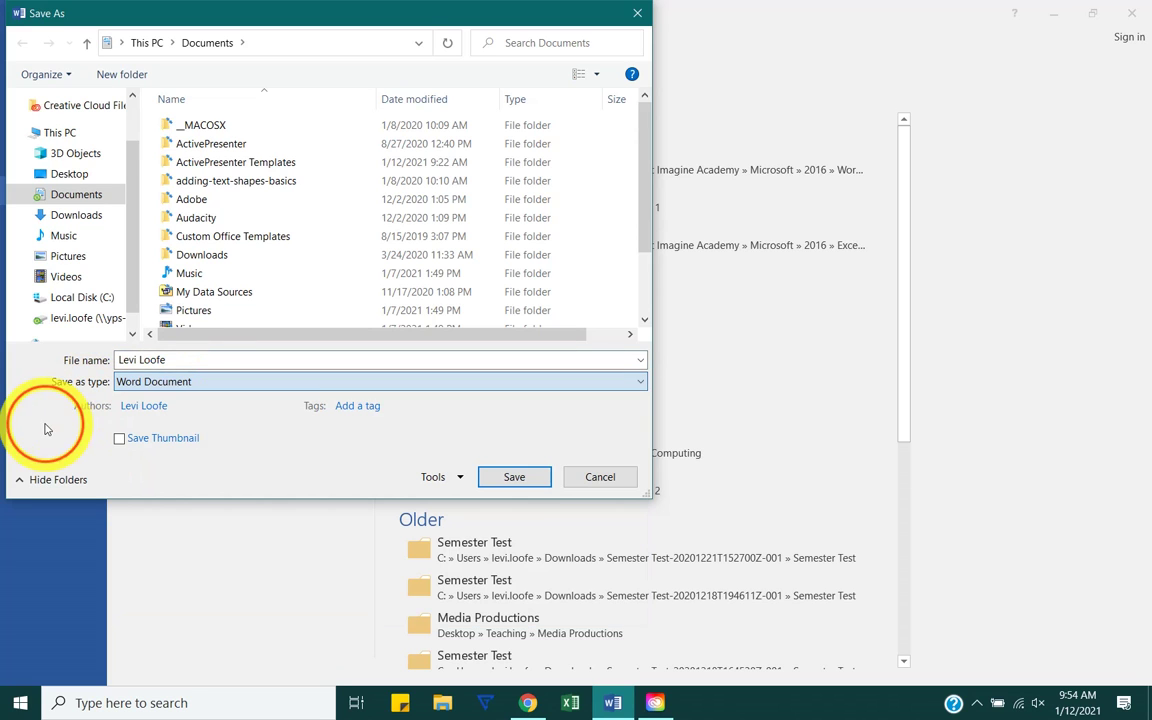
left_click(598, 477)
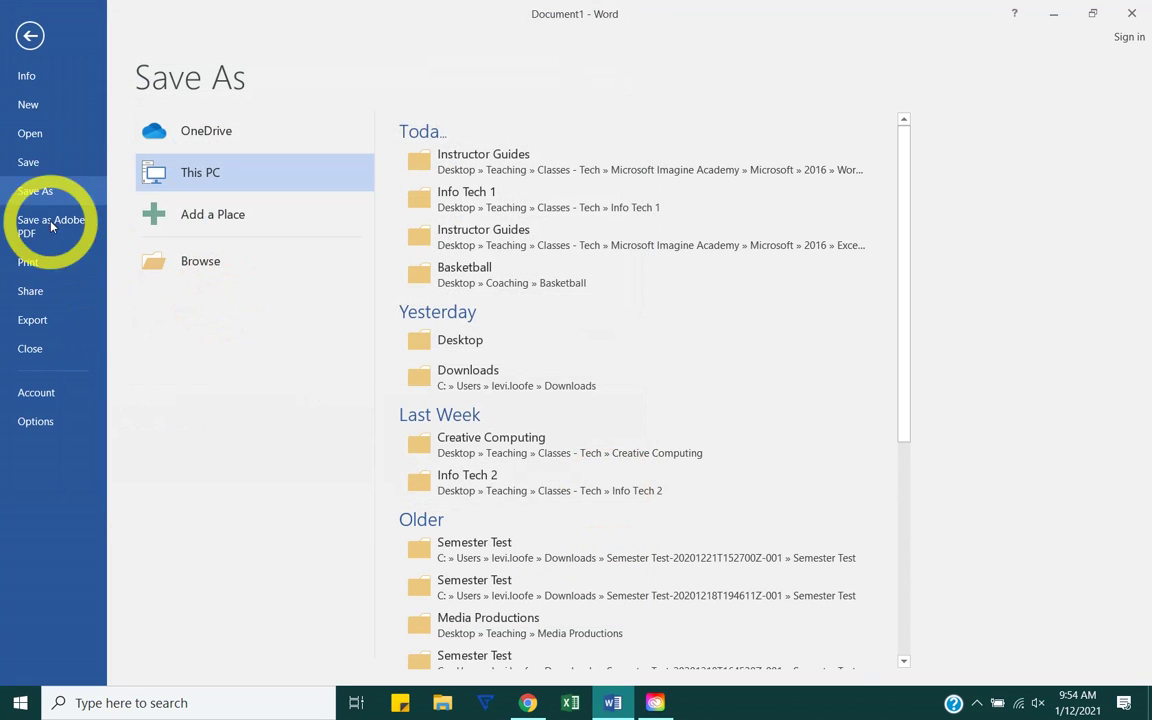
Step: Check the Share and Change File Type pages, then return to the document
left_click(17, 300)
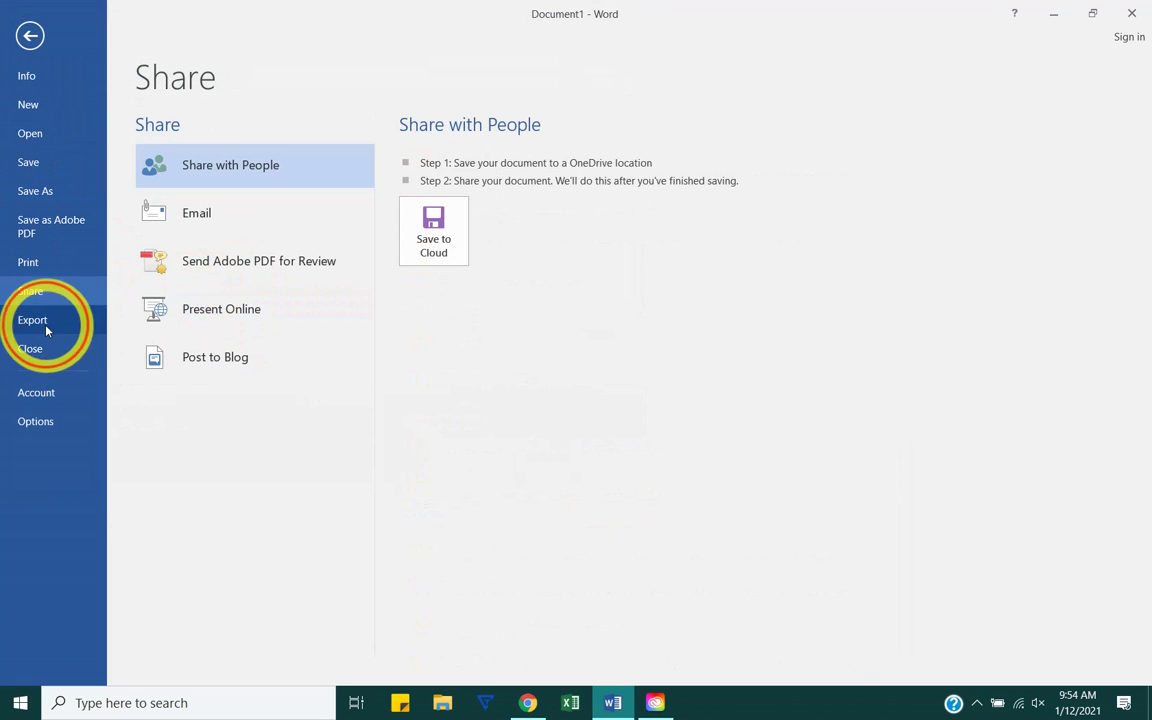
left_click(45, 328)
left_click(210, 228)
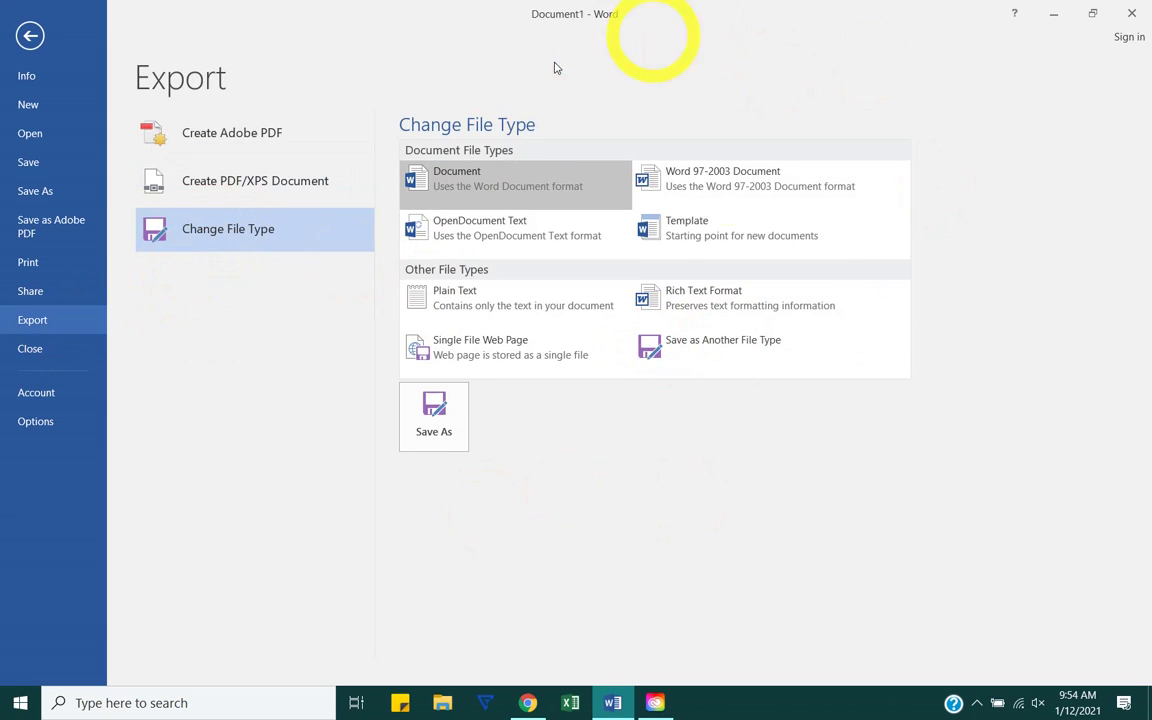
left_click(34, 40)
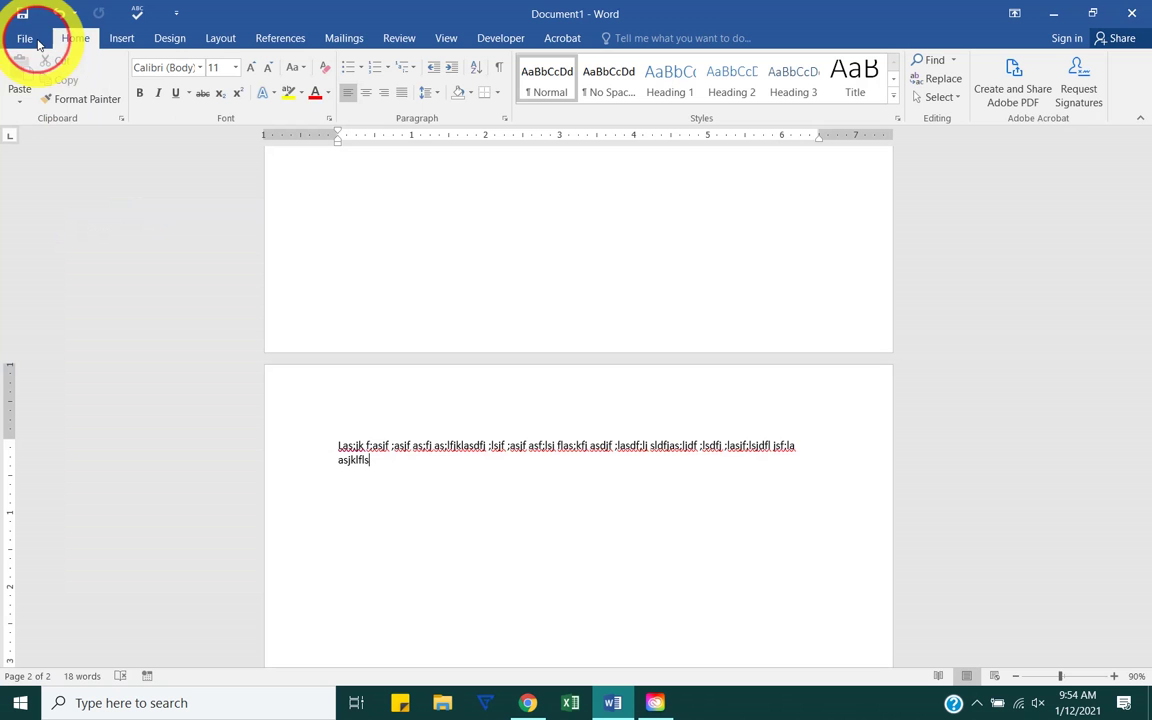
Step: Close Document1 with Don't Save and relaunch Word from the taskbar
left_click(1131, 13)
left_click(575, 386)
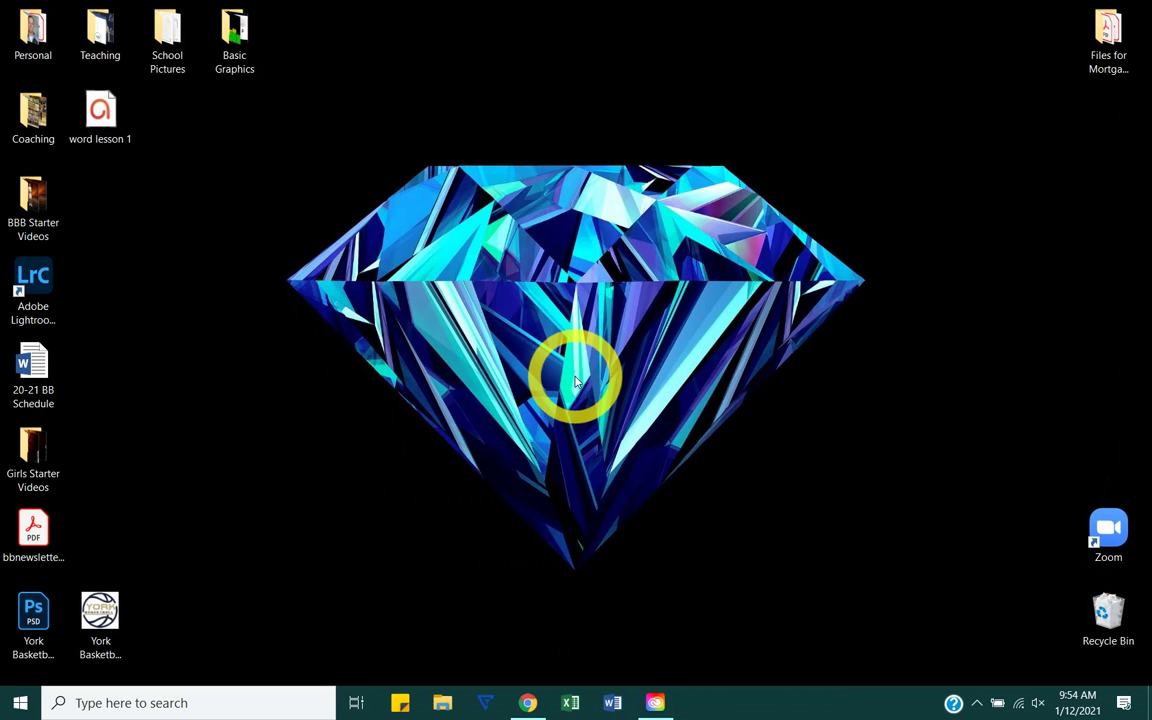
left_click(612, 702)
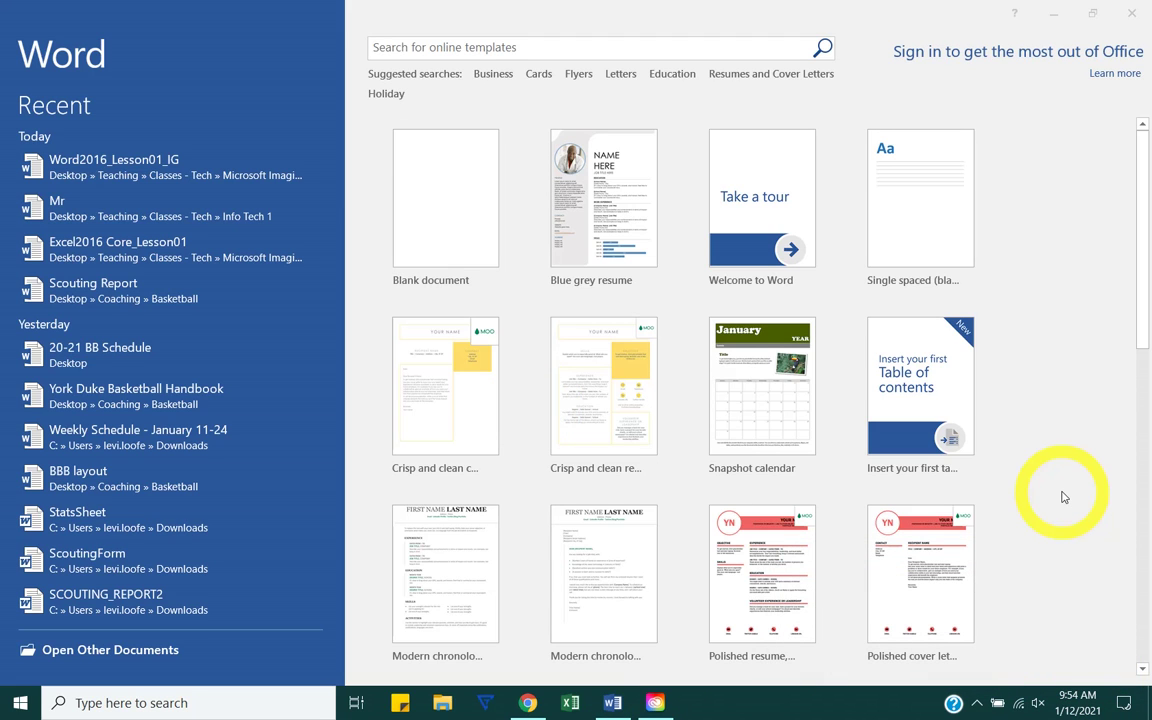
Step: Preview and close the Banner calendar and World's Best award certificate templates
scroll(1063, 497, "down", 10)
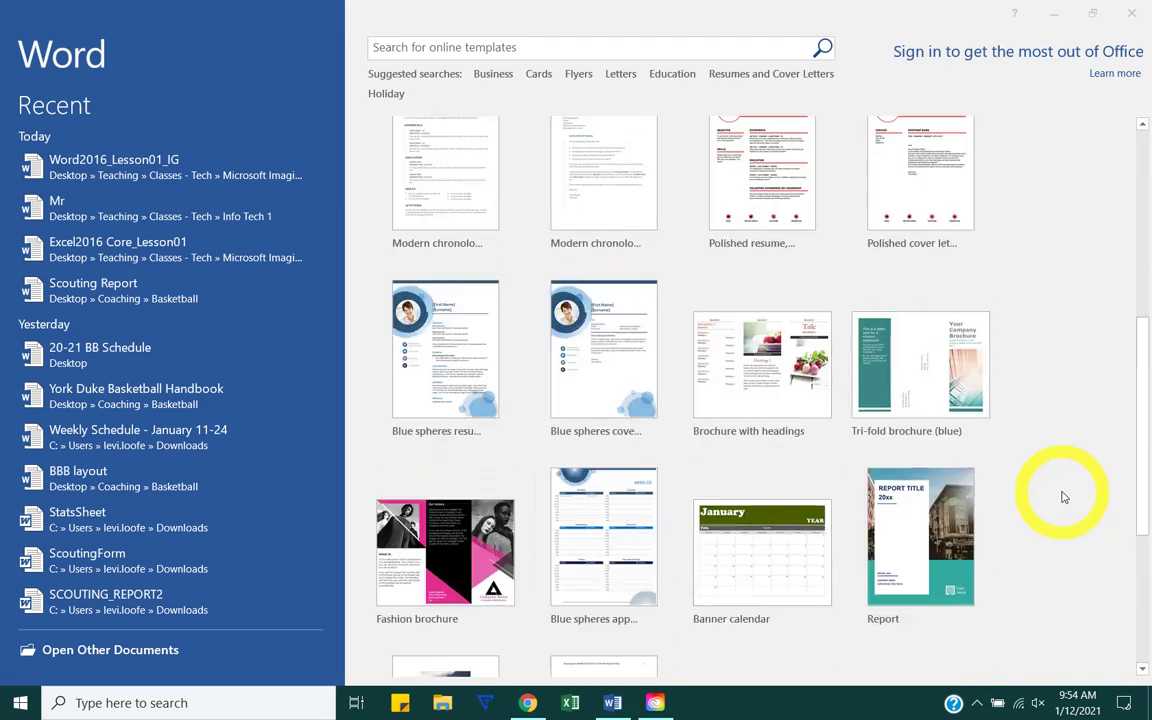
scroll(1063, 497, "up", 8)
scroll(1063, 497, "up", 2)
scroll(1063, 497, "down", 10)
scroll(1063, 497, "up", 2)
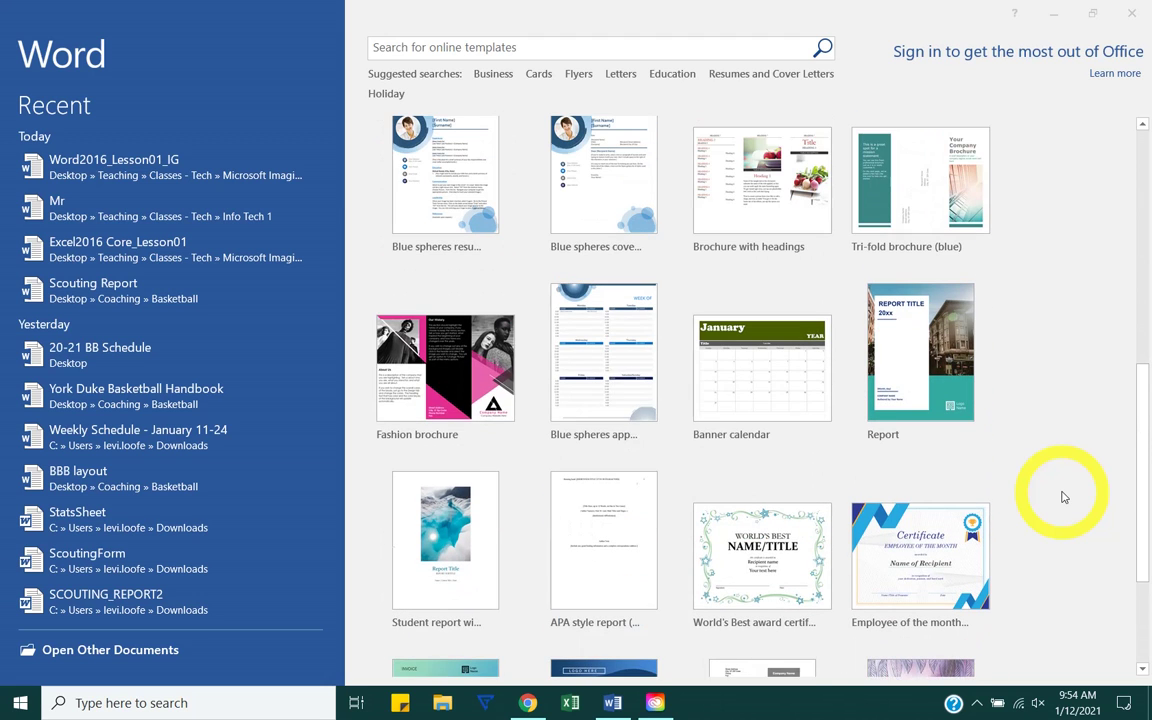
left_click(446, 369)
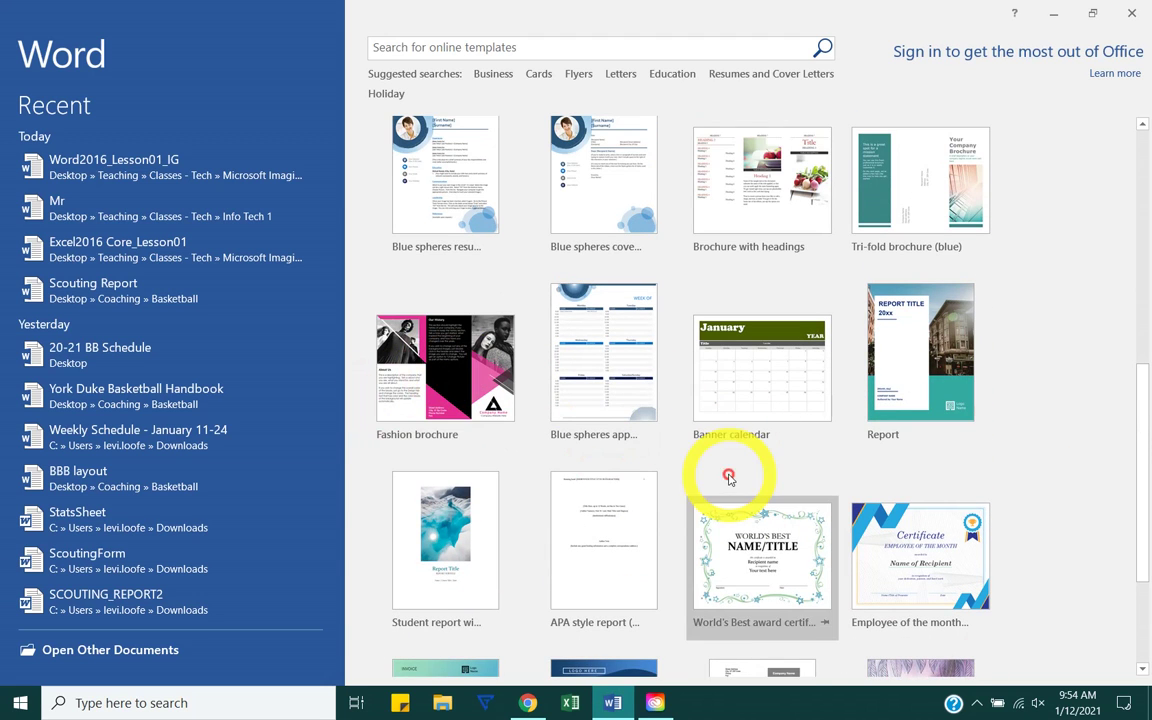
left_click(777, 388)
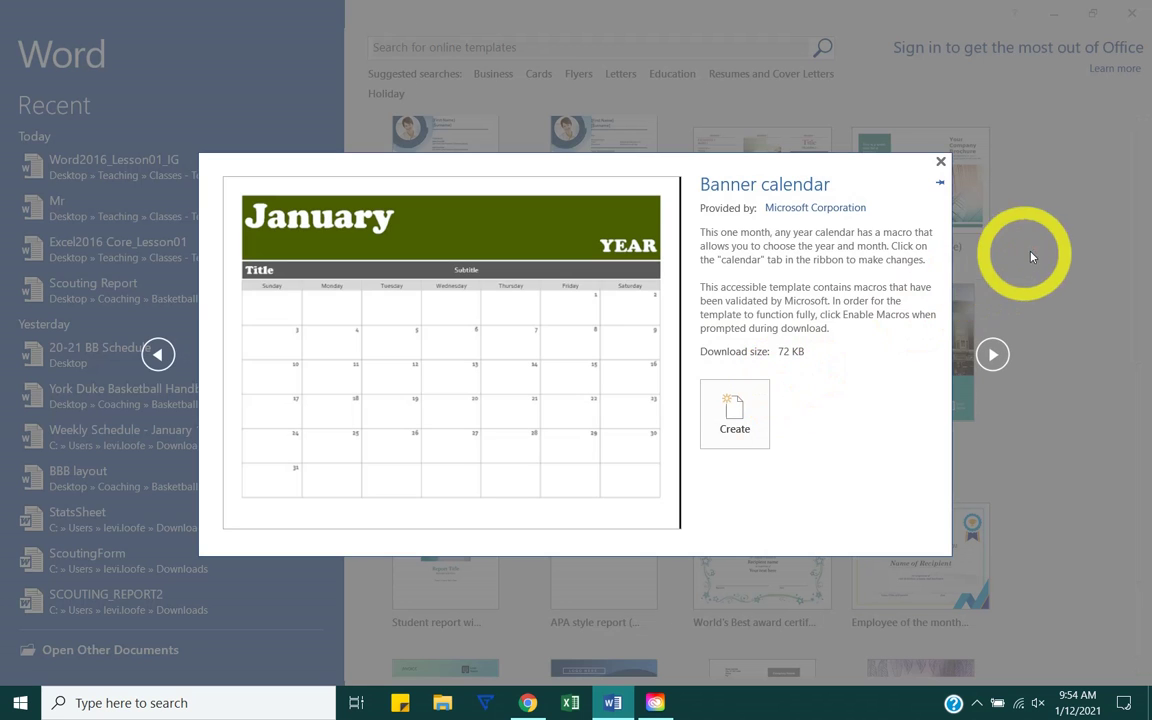
left_click(940, 161)
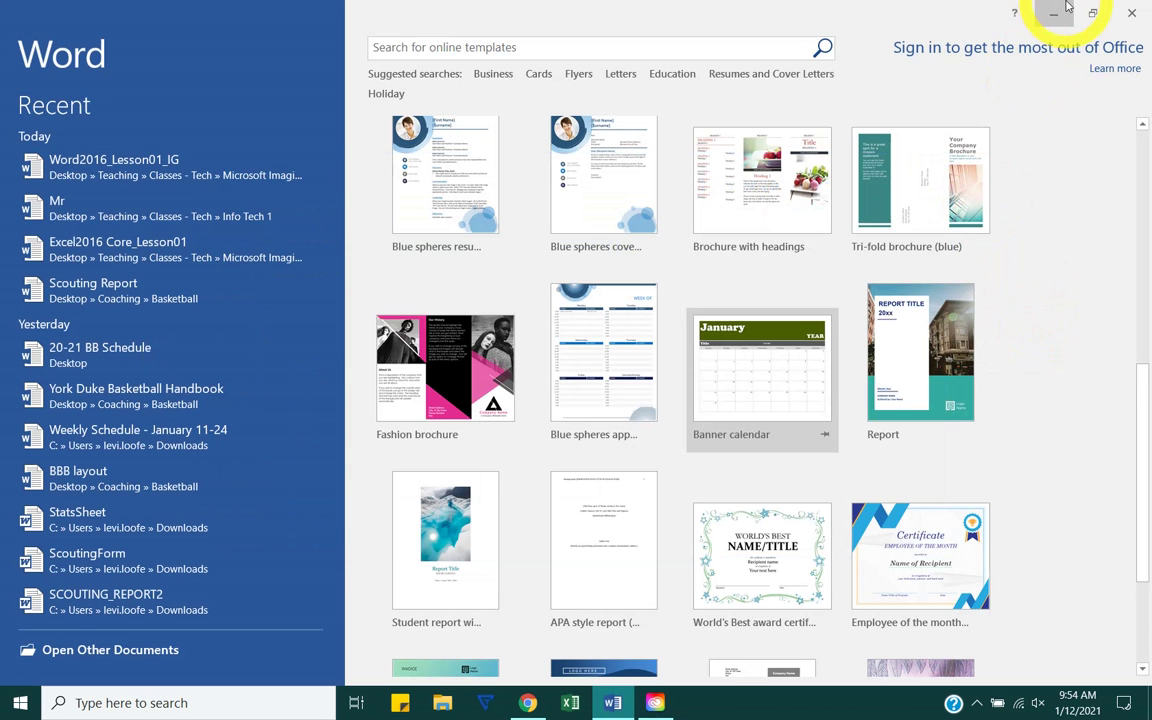
scroll(1098, 380, "down", 1)
left_click(745, 503)
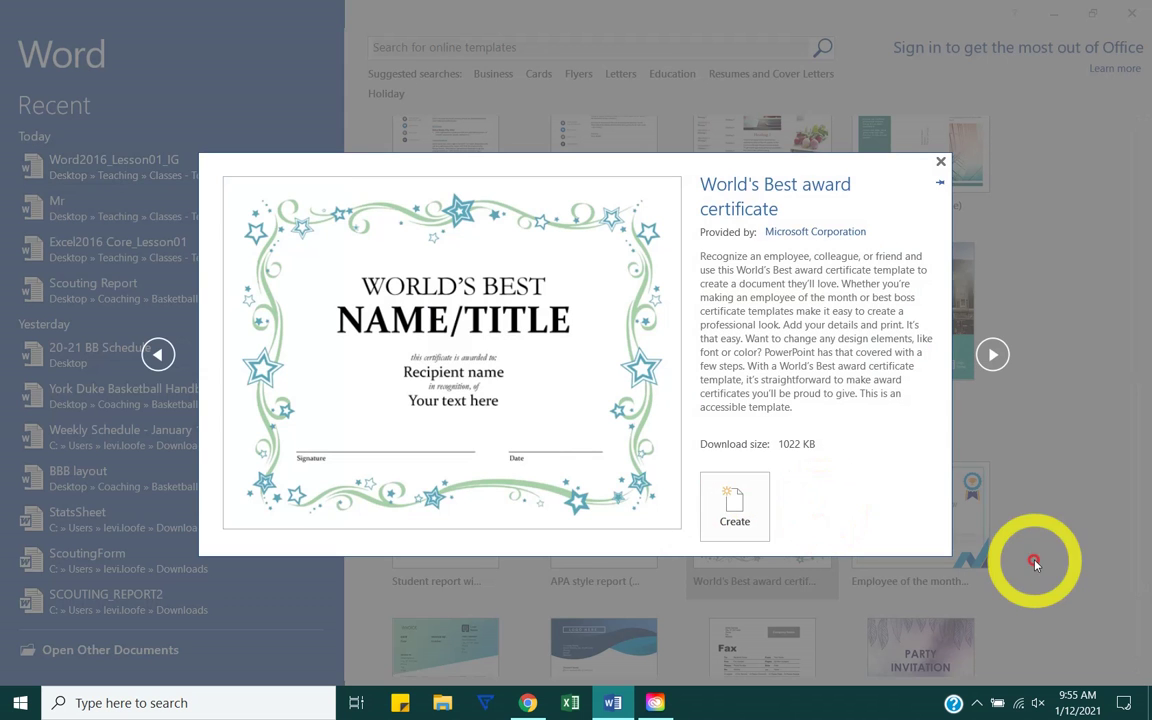
left_click(1088, 546)
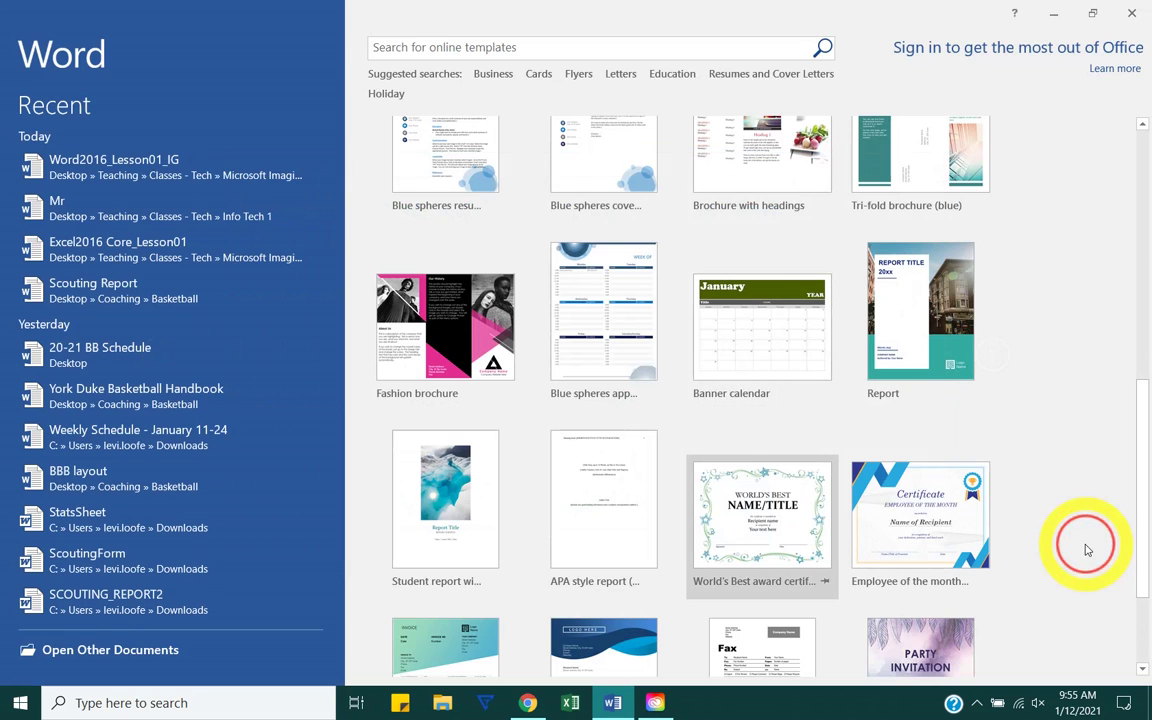
Step: Search online templates for 'resume' and create a document from Blue spheres resume
left_click(576, 48)
type("resume")
key("Return")
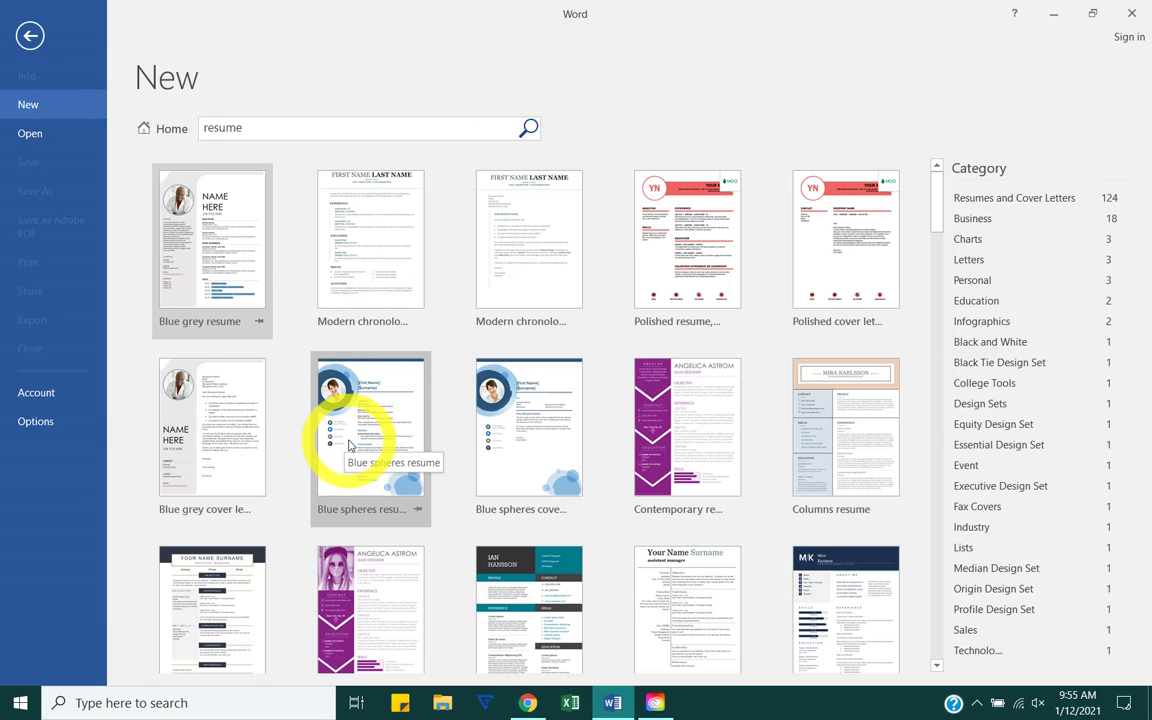
left_click(350, 446)
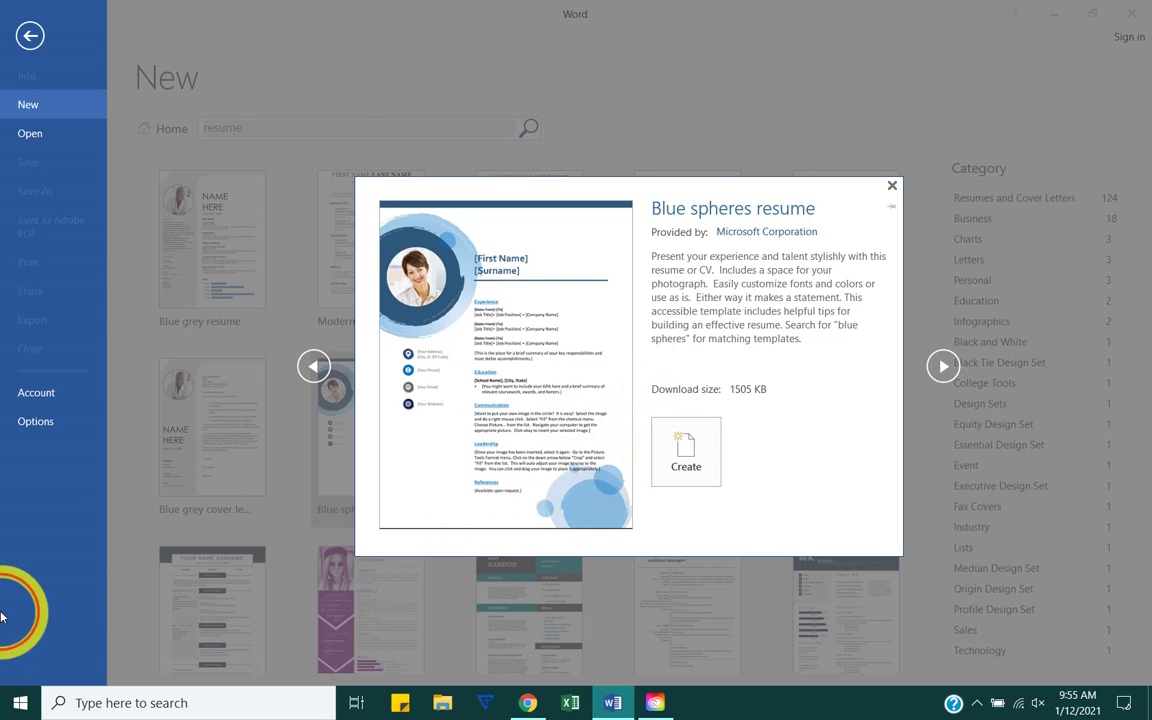
left_click(889, 185)
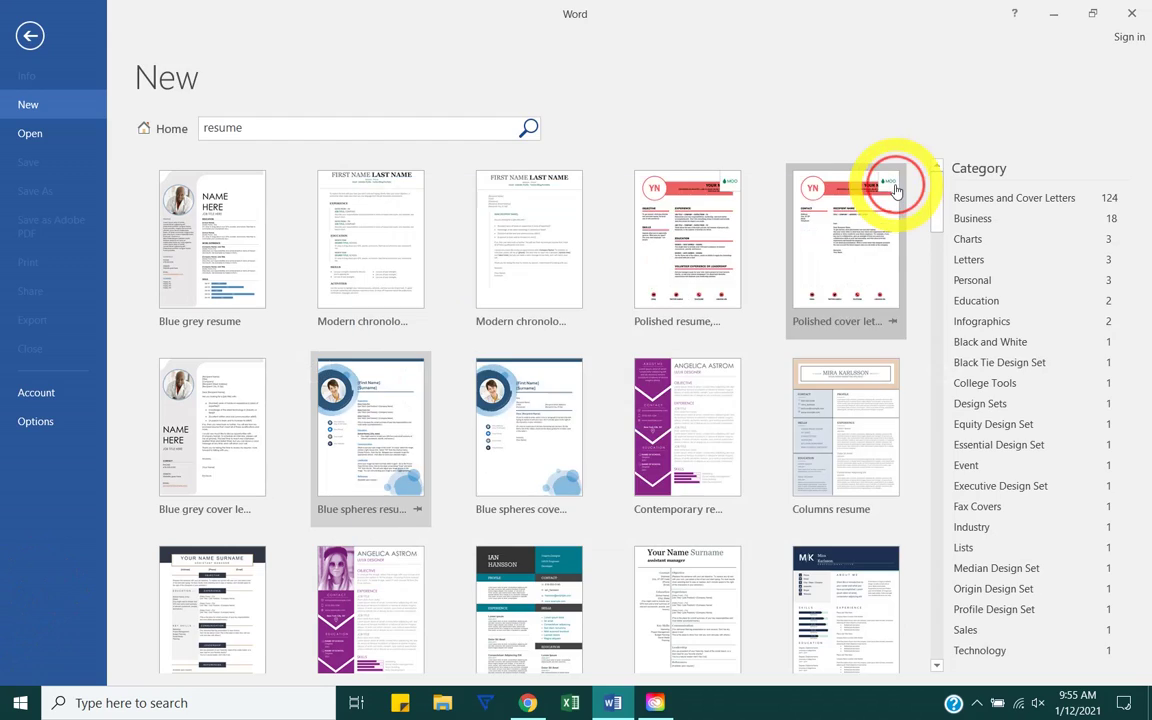
double_click(381, 428)
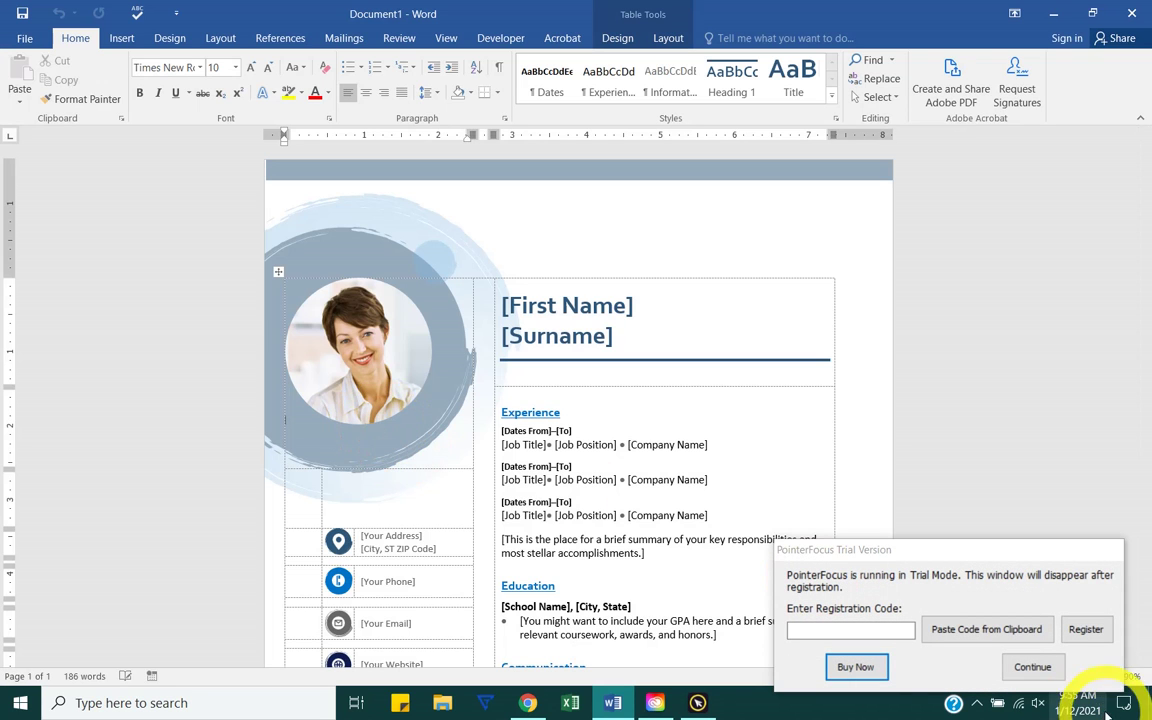
Step: Replace the [First Name] and [Surname] placeholders with the user's first name and surname
left_click(1024, 674)
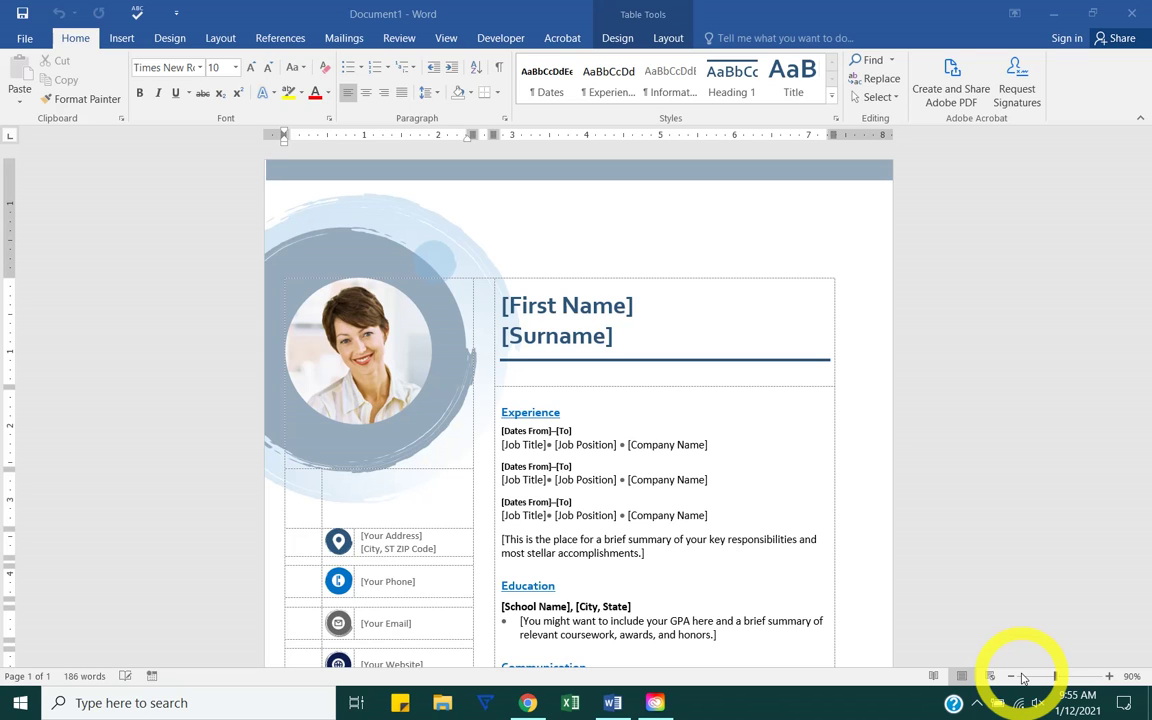
left_click(565, 310)
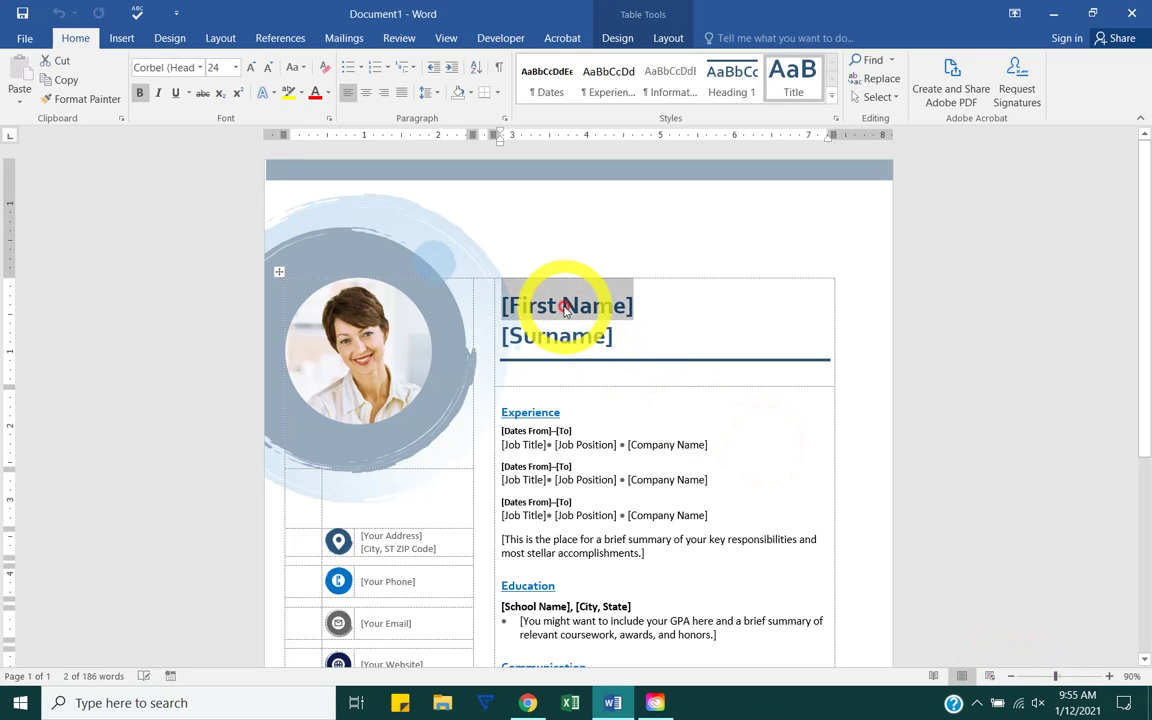
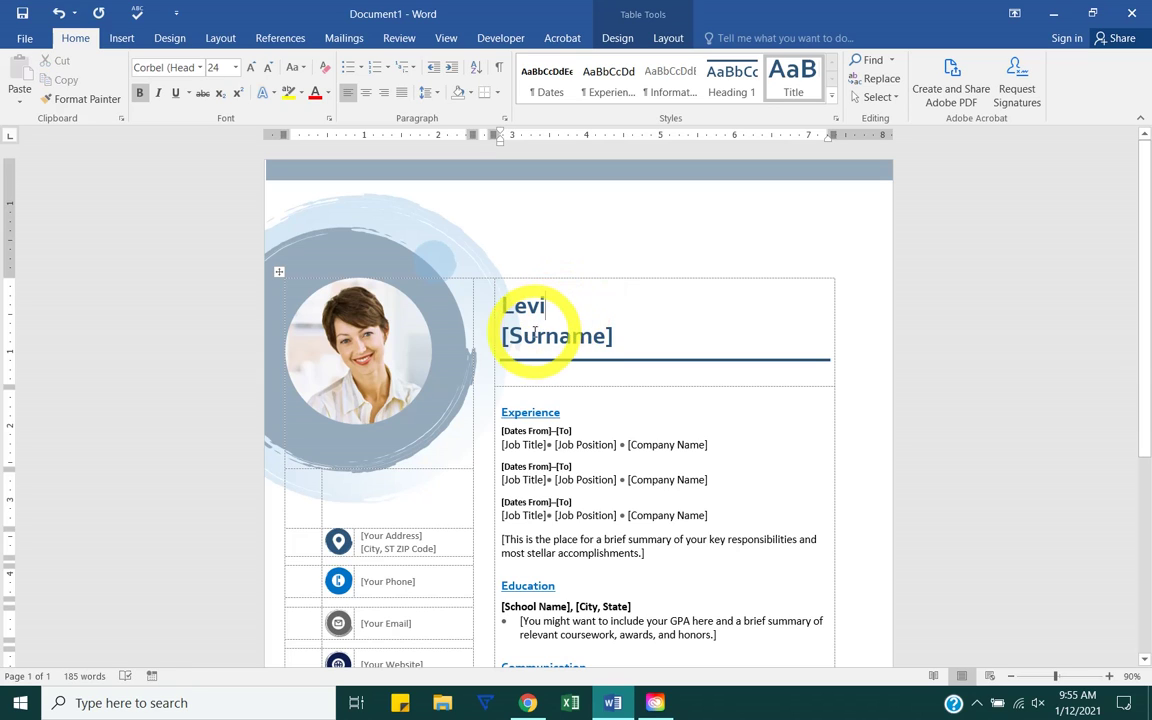
left_click(528, 334)
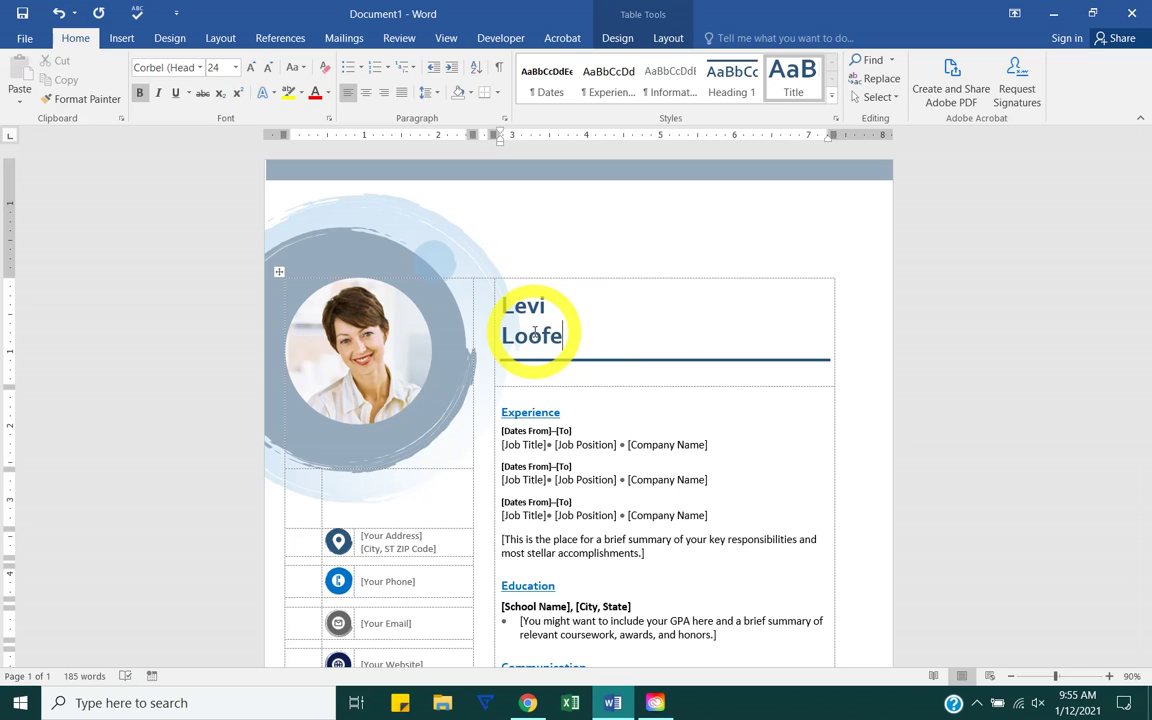
Step: Select the first Experience entry's dates, job title, position and company placeholders
scroll(533, 333, "down", 1)
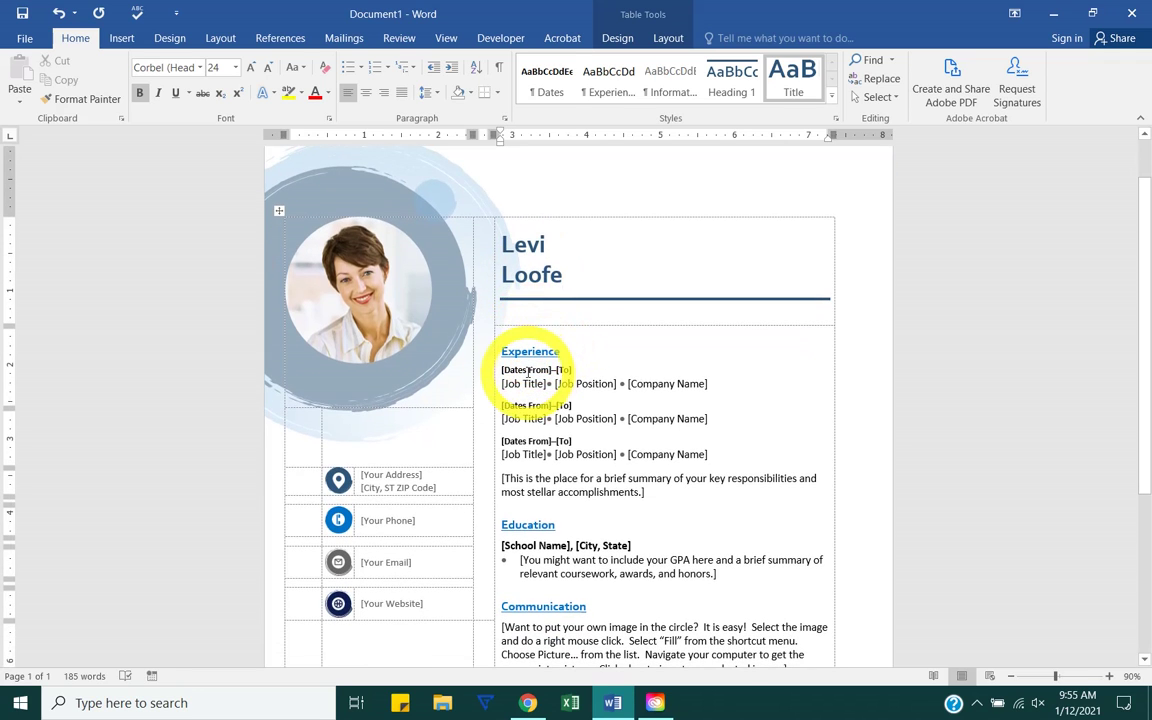
left_click(520, 370)
left_click(523, 383)
left_click(586, 383)
left_click(667, 383)
Step: Select the address, email, website and third job position placeholders in turn
scroll(571, 444, "down", 1)
left_click(400, 468)
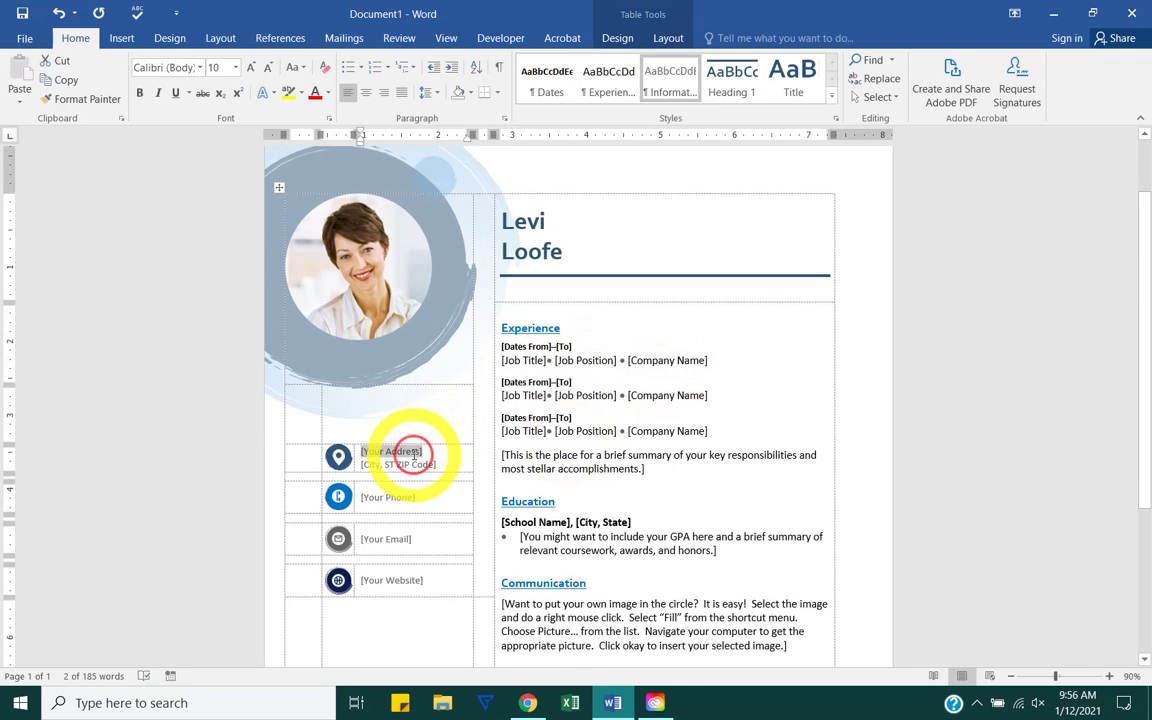
scroll(411, 445, "down", 1)
left_click(414, 455)
left_click(405, 514)
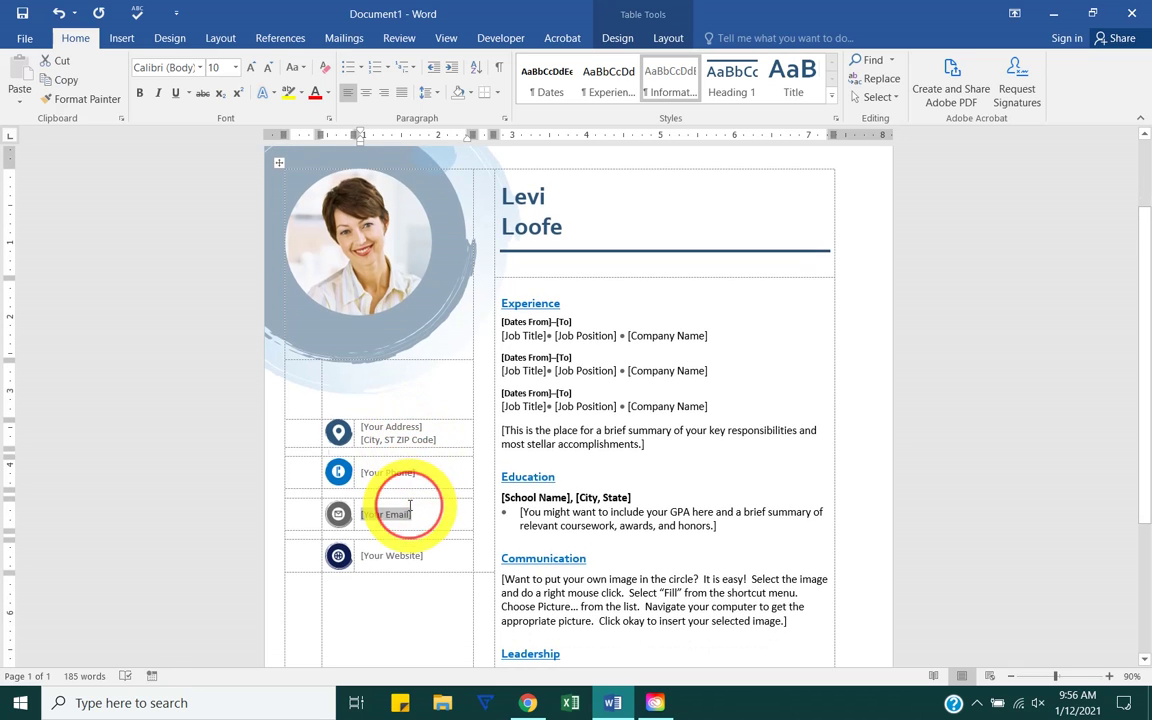
left_click(388, 553)
scroll(403, 556, "down", 2)
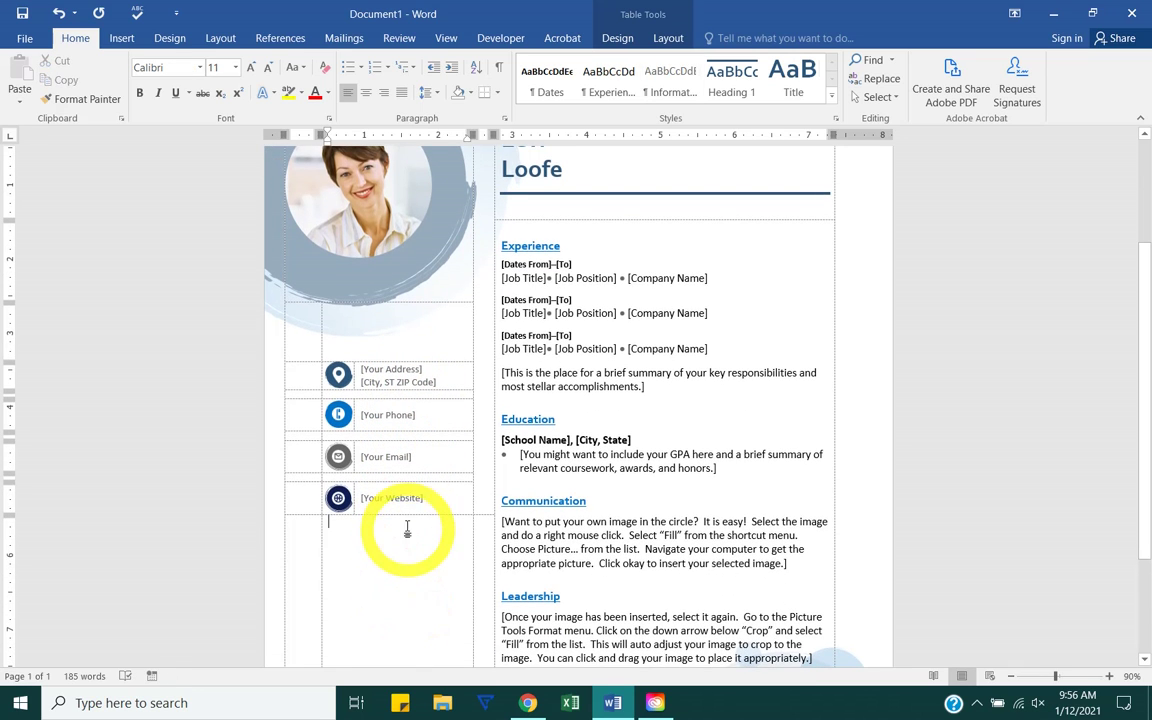
left_click(404, 525)
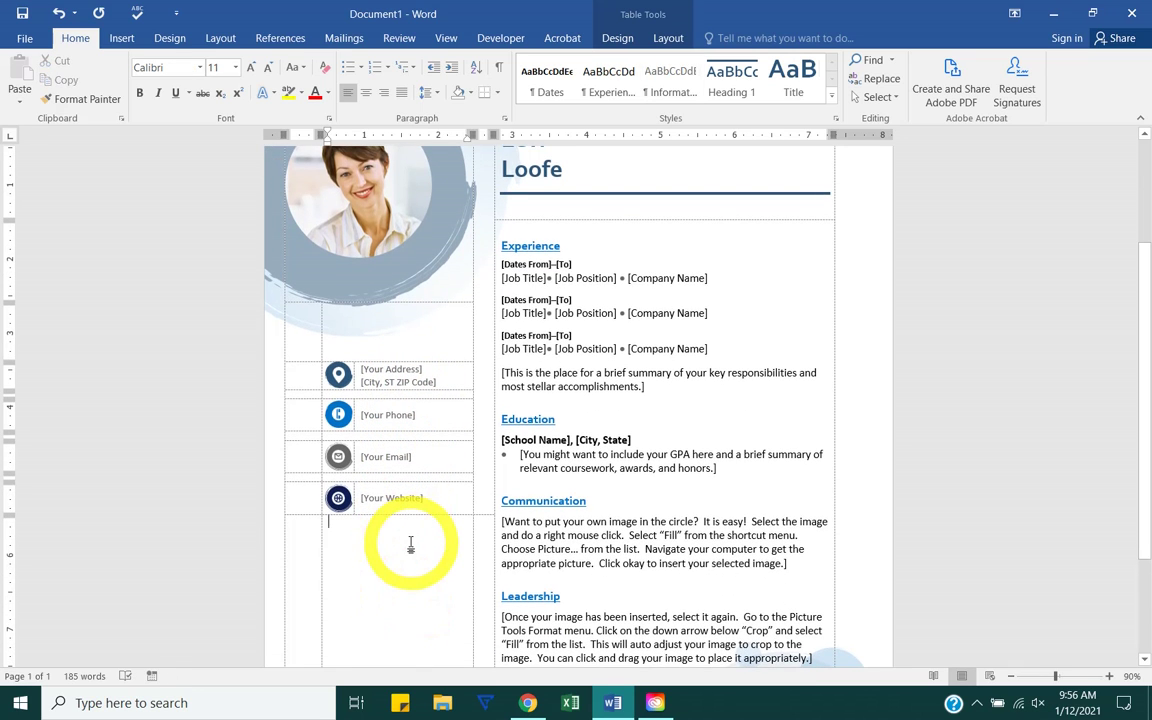
left_click(582, 349)
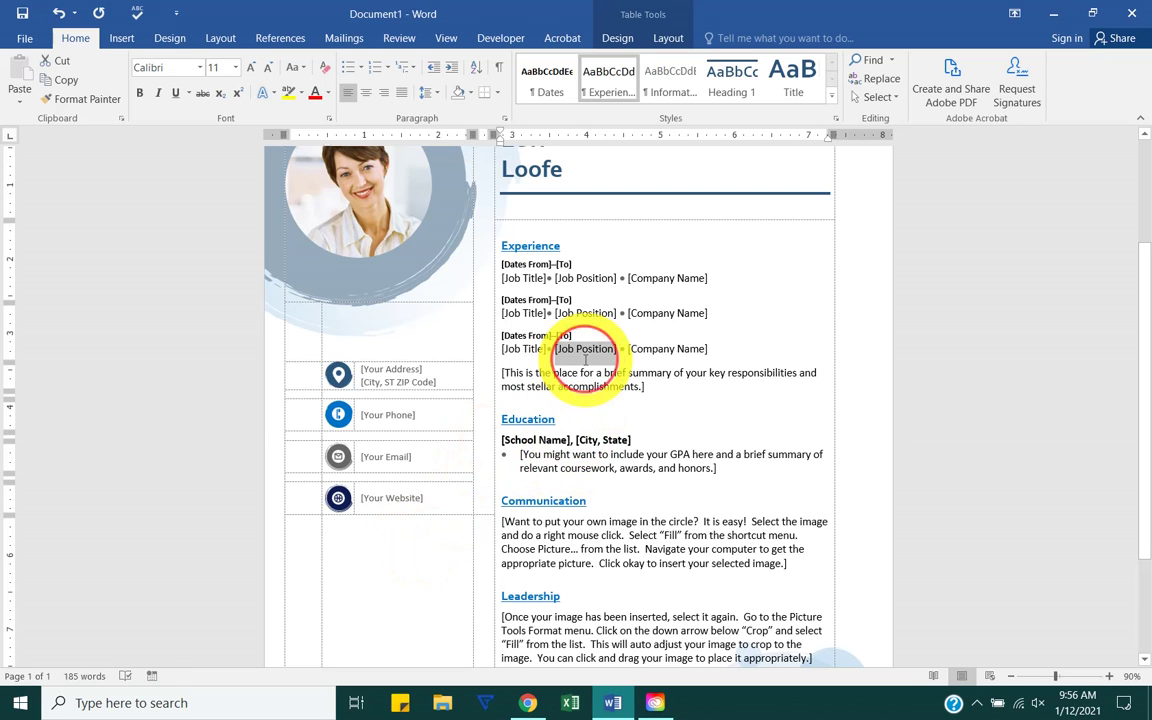
scroll(625, 461, "down", 3)
scroll(625, 461, "up", 6)
Step: Inspect the profile photo's context menu, then select the photo
right_click(332, 350)
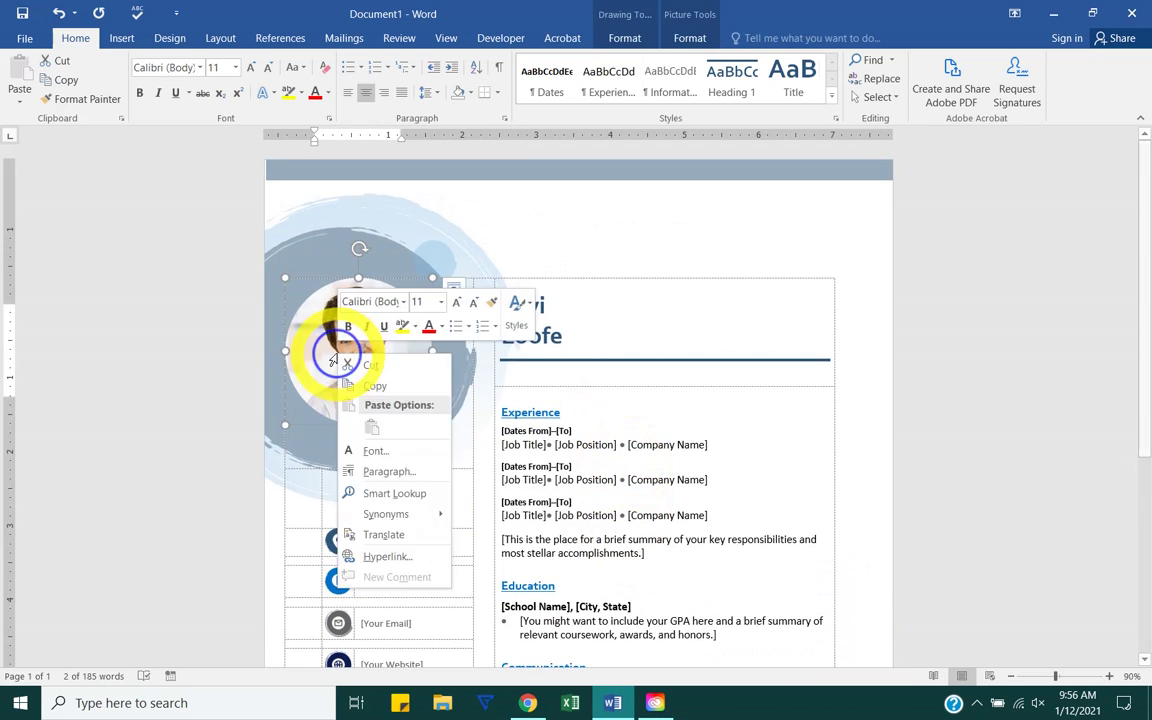
left_click(213, 429)
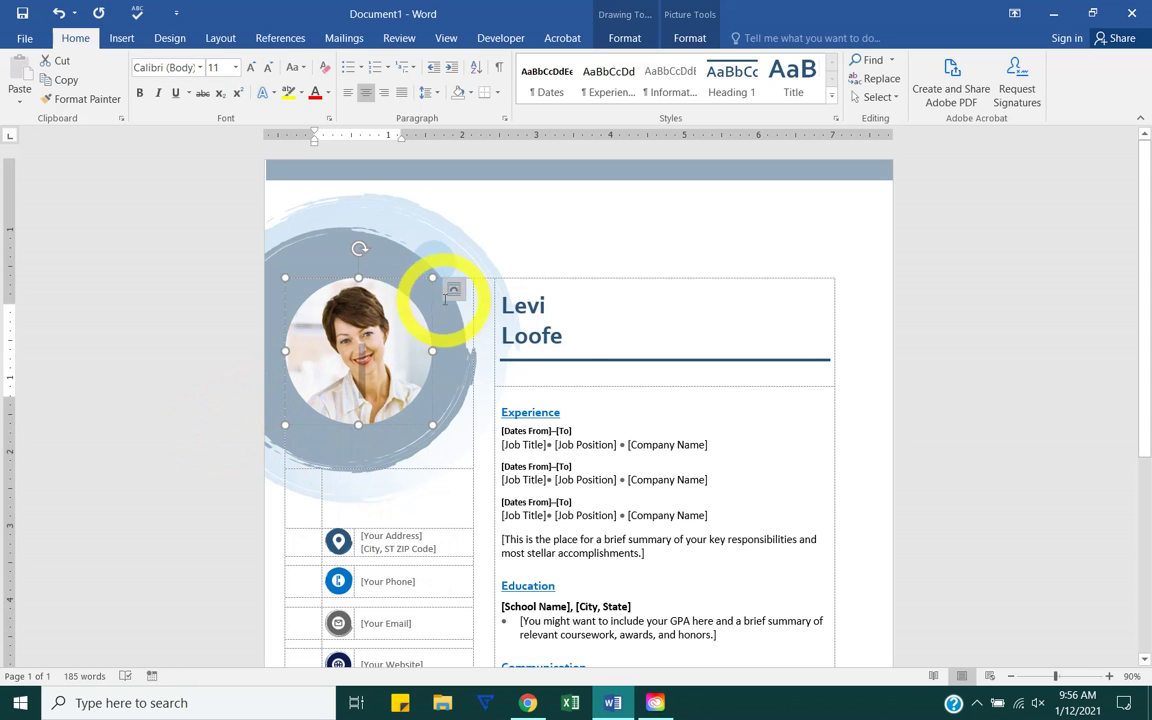
left_click(586, 368)
left_click(379, 354)
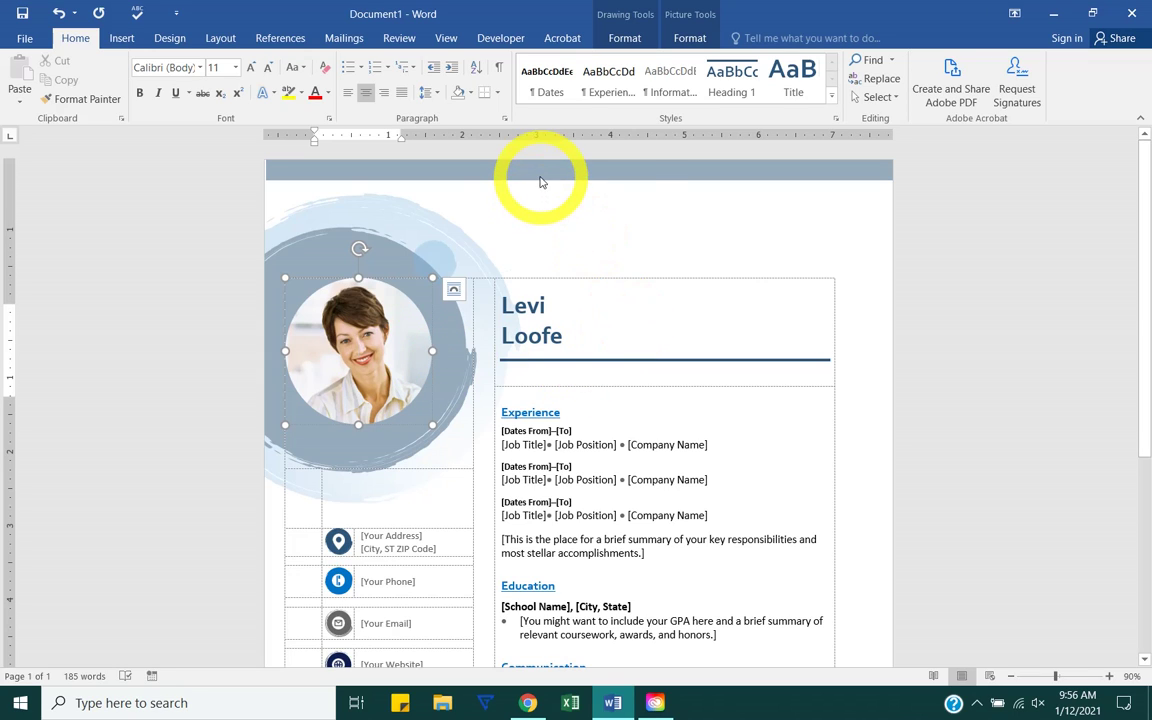
scroll(583, 468, "down", 3)
scroll(583, 468, "up", 2)
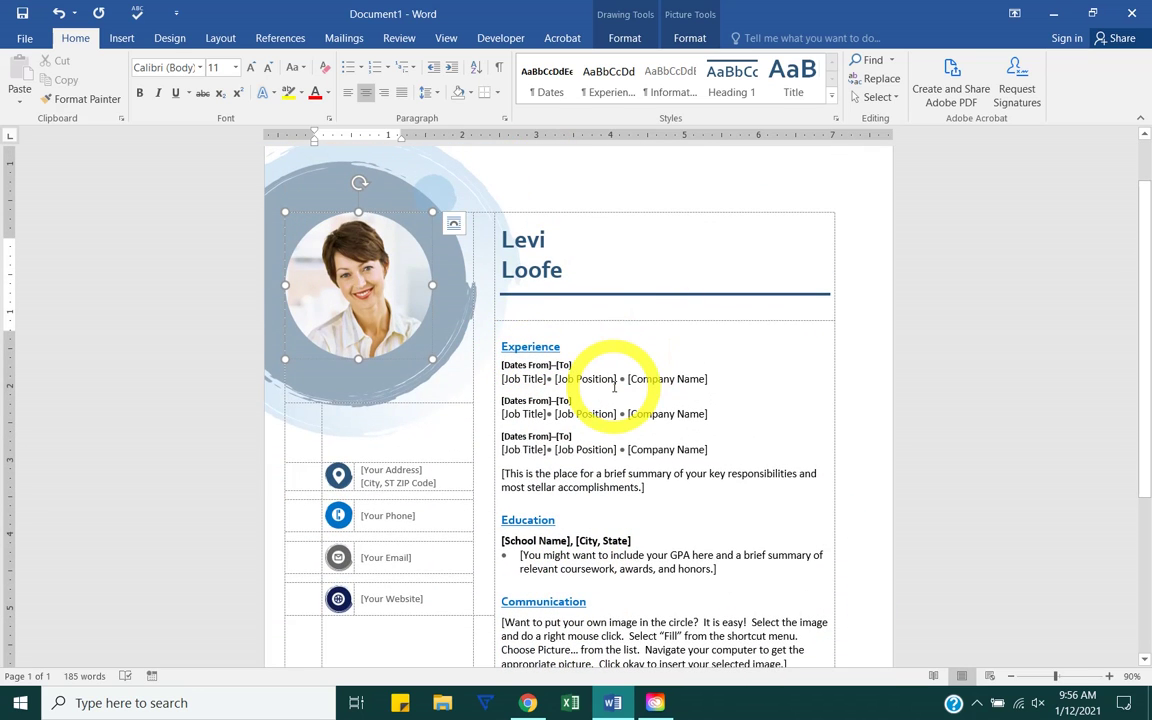
scroll(614, 386, "down", 4)
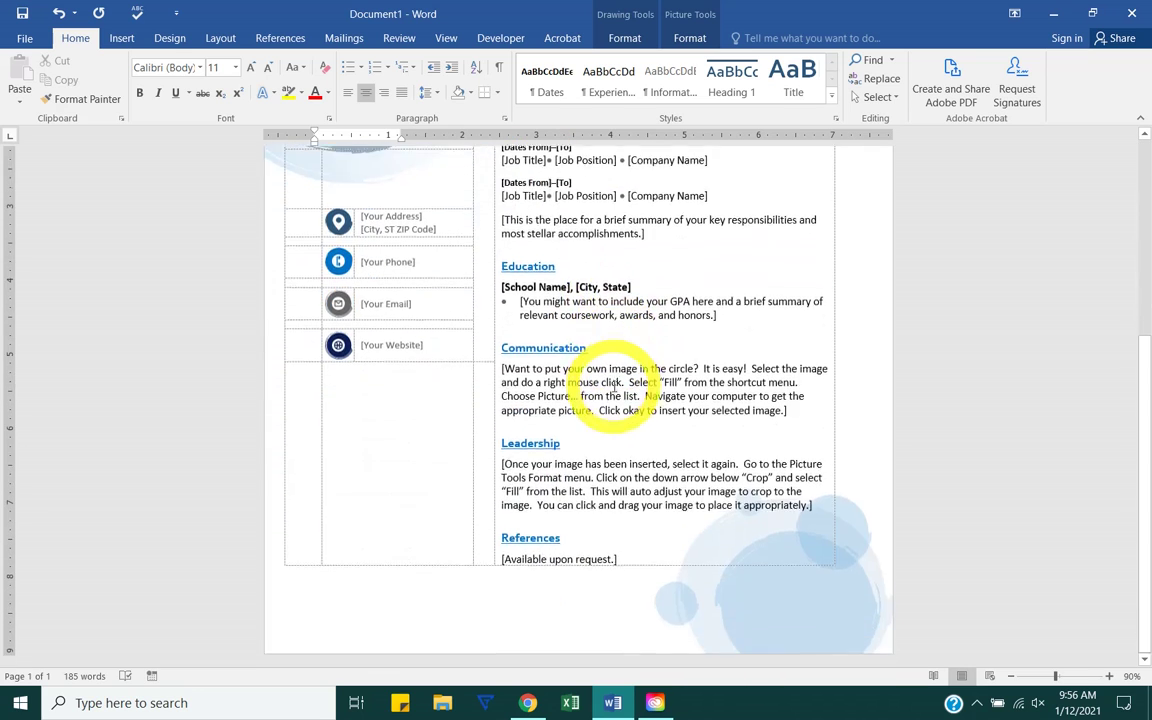
scroll(614, 386, "up", 5)
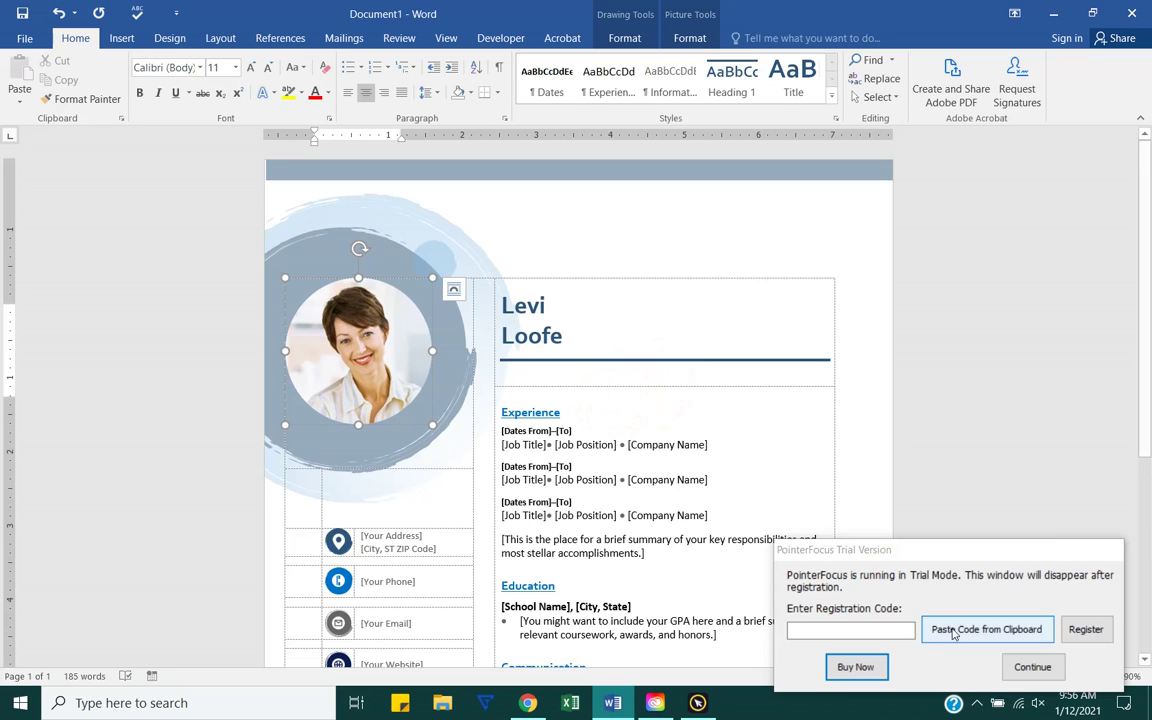
Step: Dismiss the popup and open the Print preview with Ctrl+P
left_click(1030, 665)
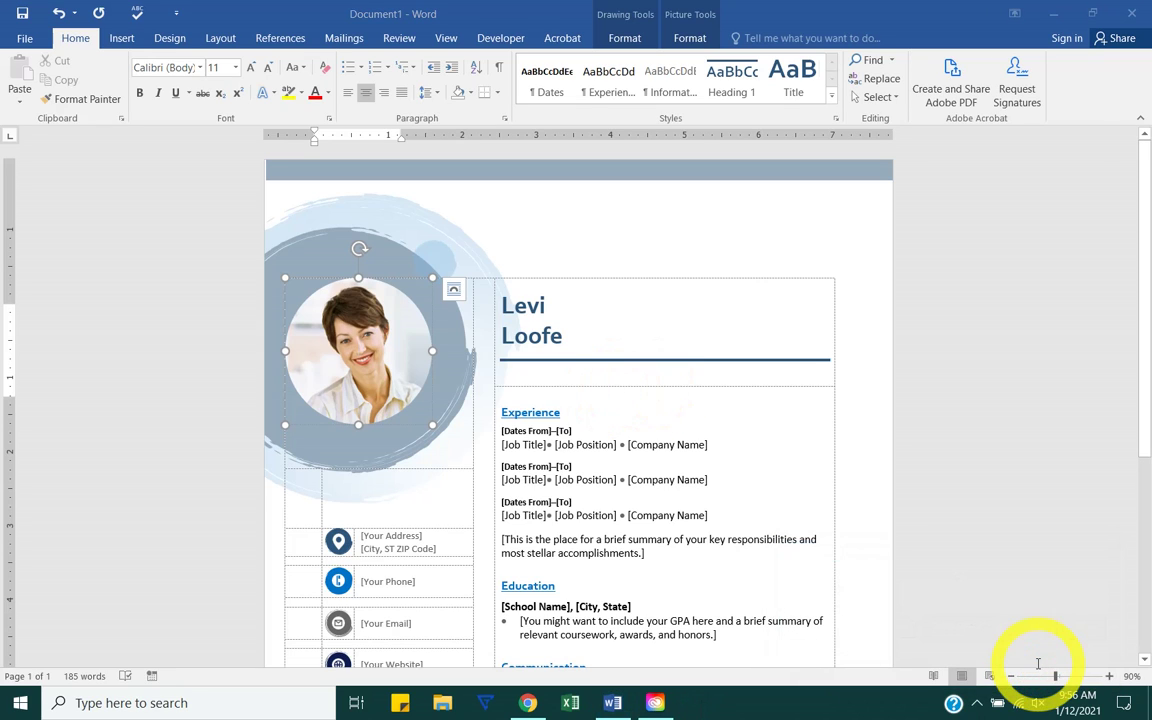
left_click(1005, 280)
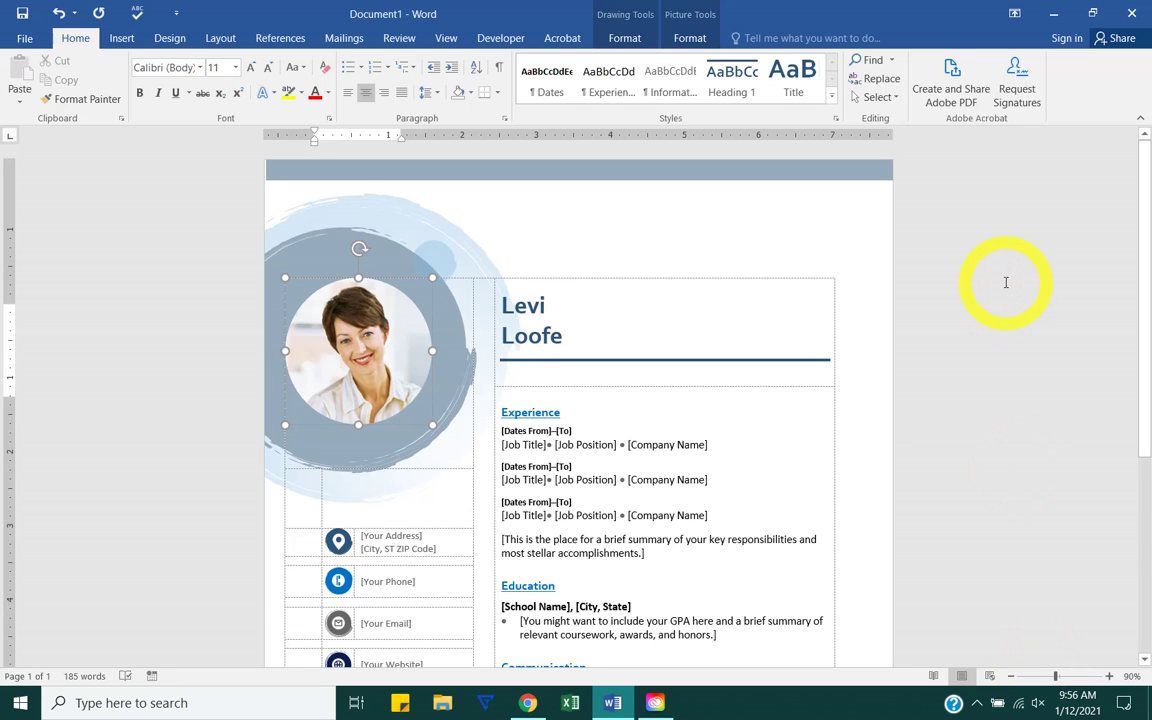
key("ctrl+p")
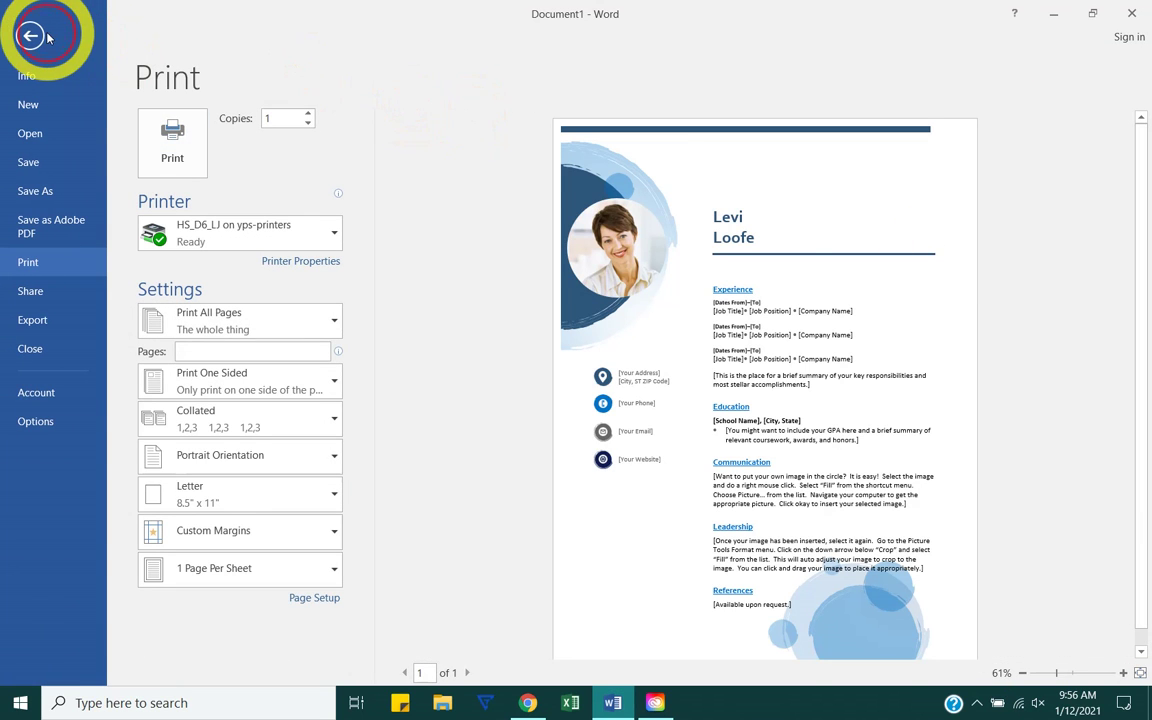
left_click(40, 36)
left_click(22, 42)
left_click(28, 262)
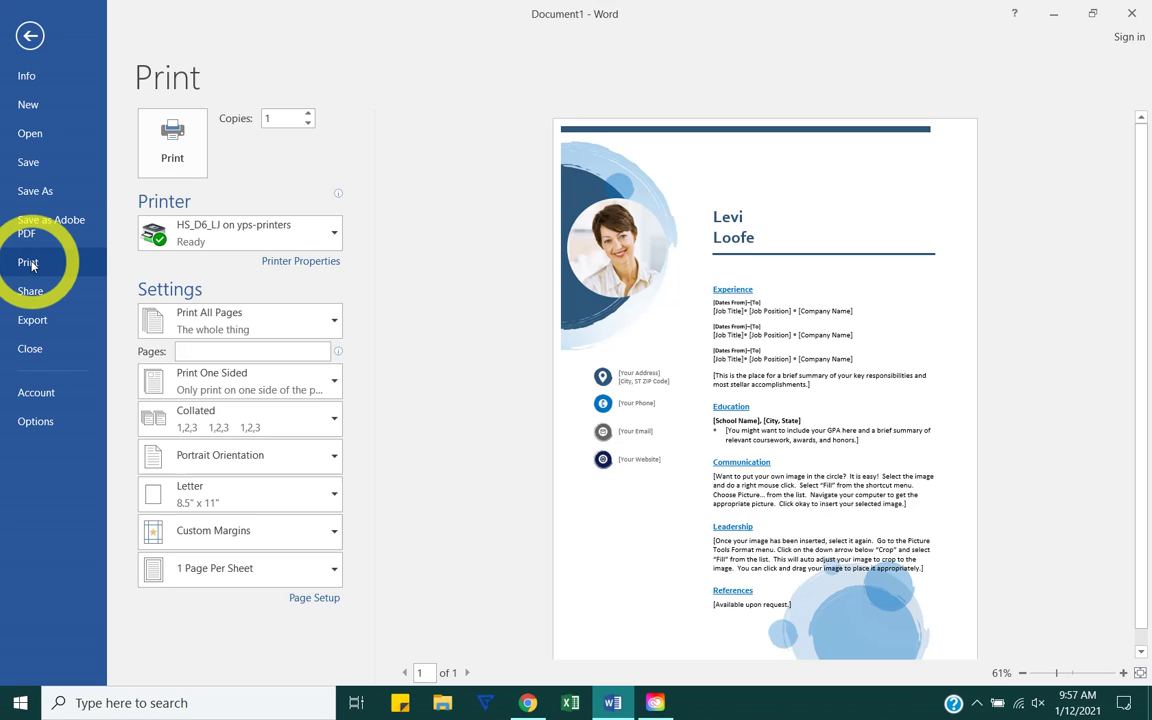
mouse_move(213, 203)
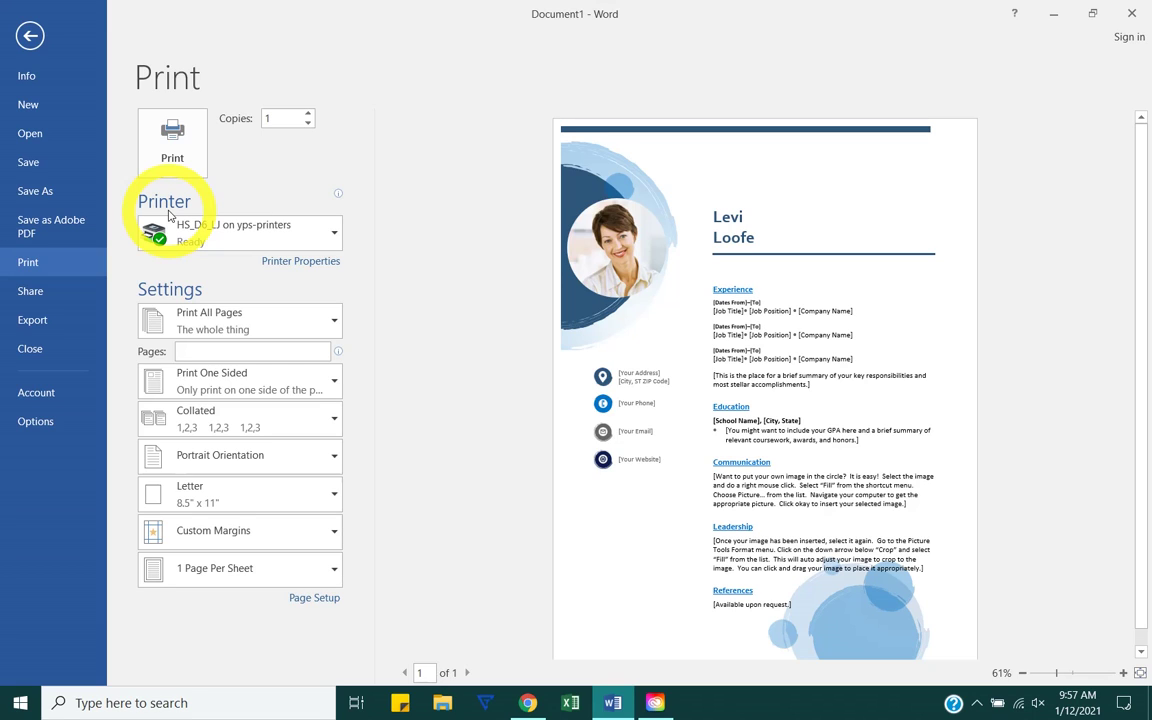
left_click(180, 231)
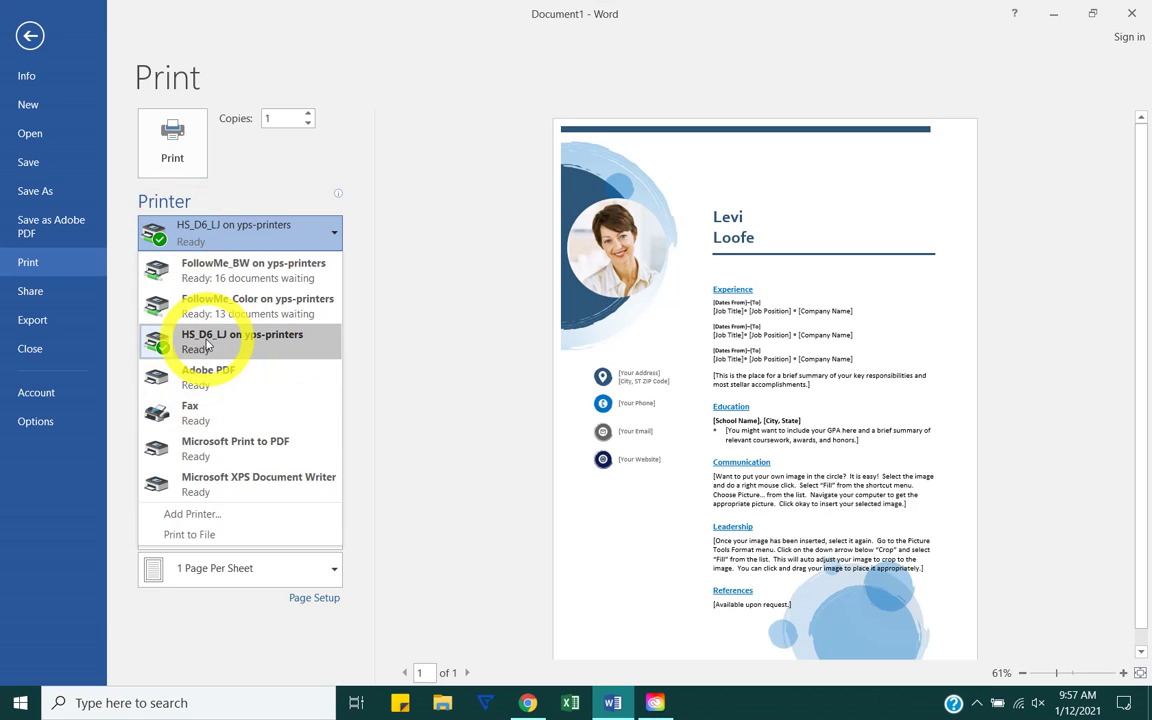
left_click(125, 355)
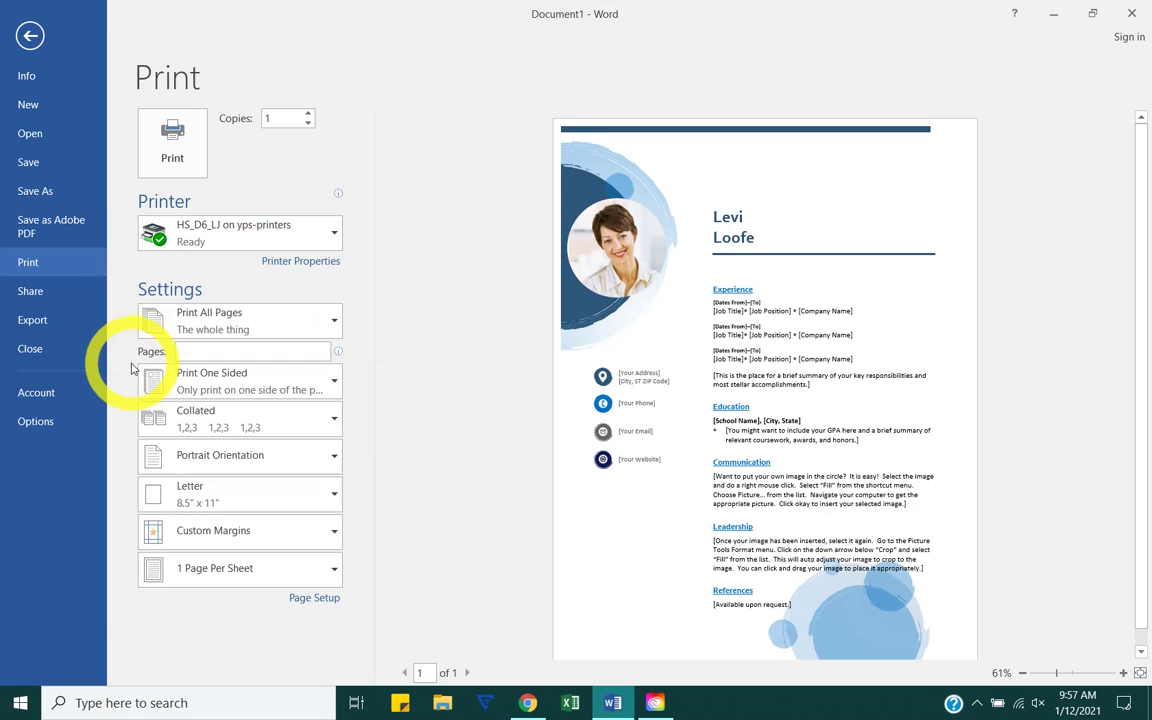
Step: Enter a 1-5 page range in the Pages box
left_click(255, 318)
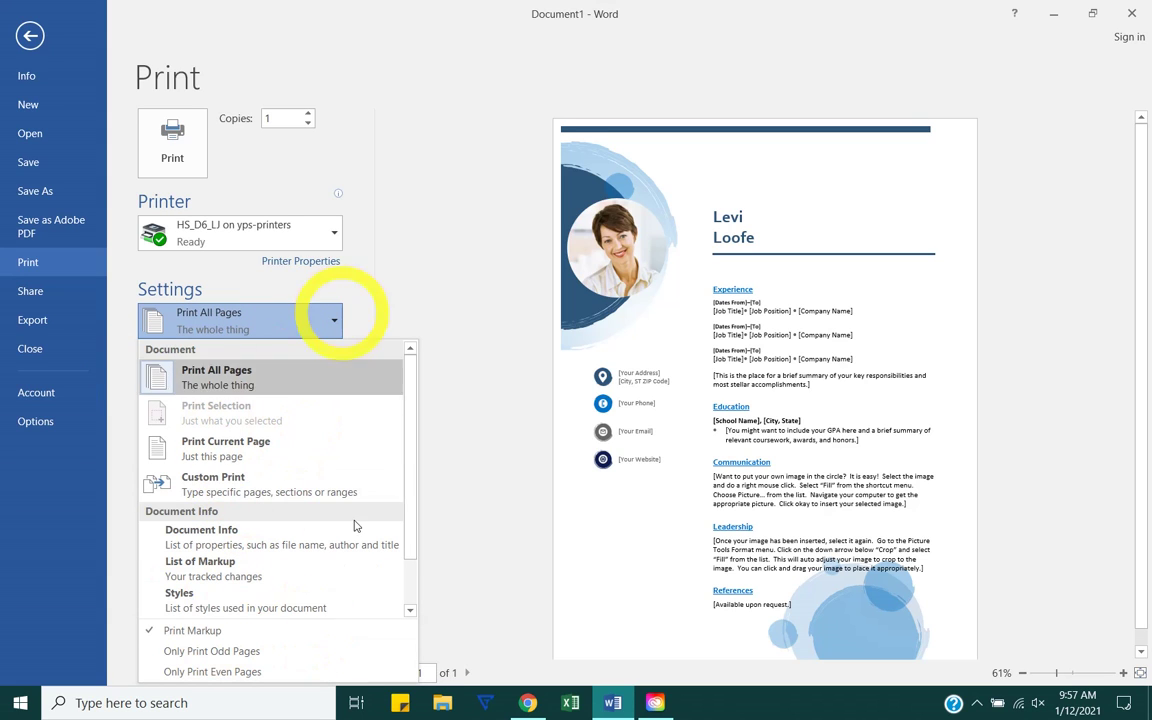
left_click(487, 254)
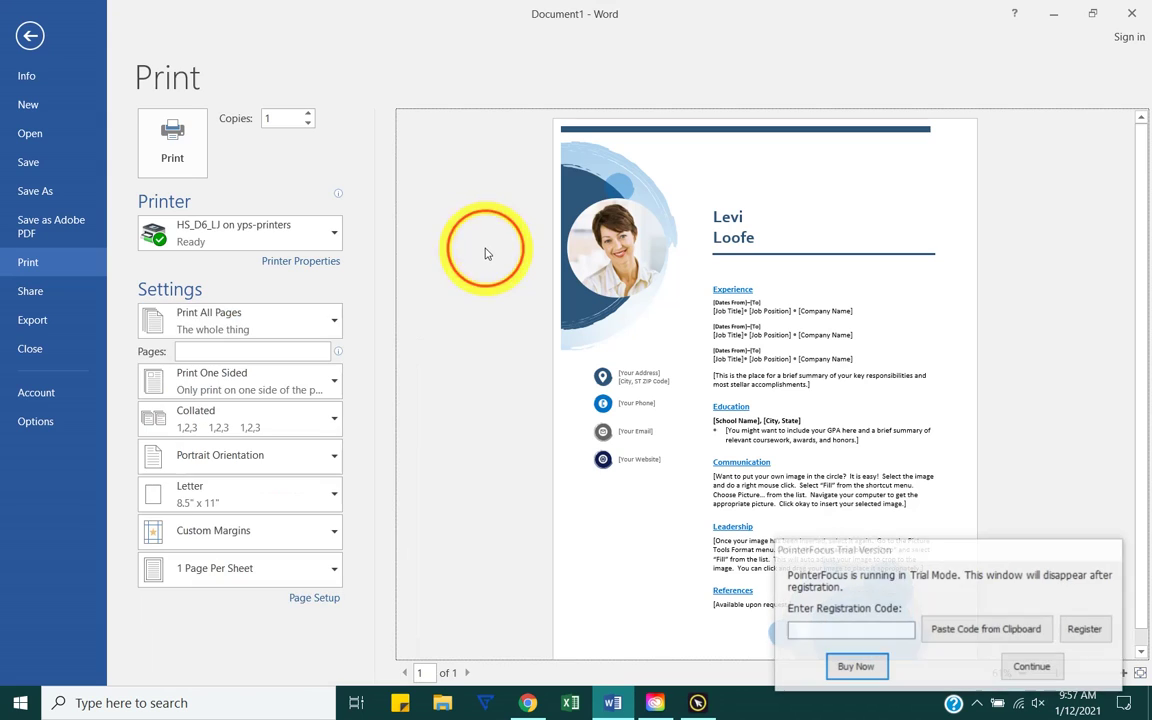
left_click(284, 351)
left_click(1033, 667)
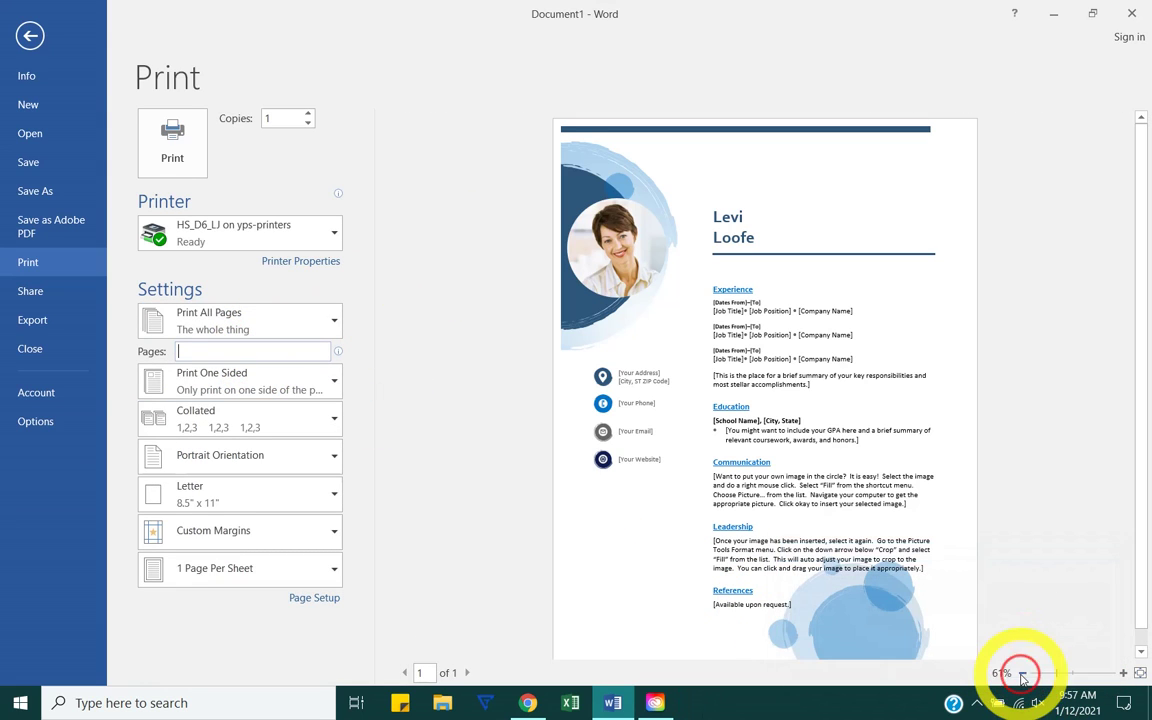
left_click(226, 350)
type("1-")
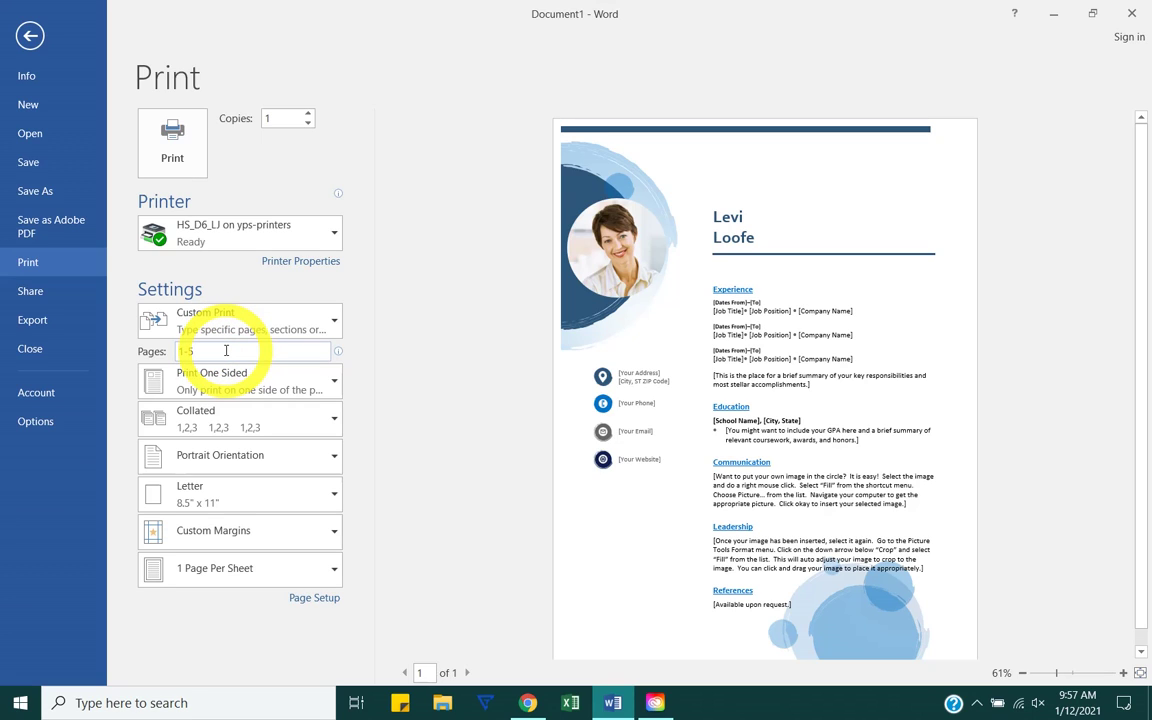
type("5")
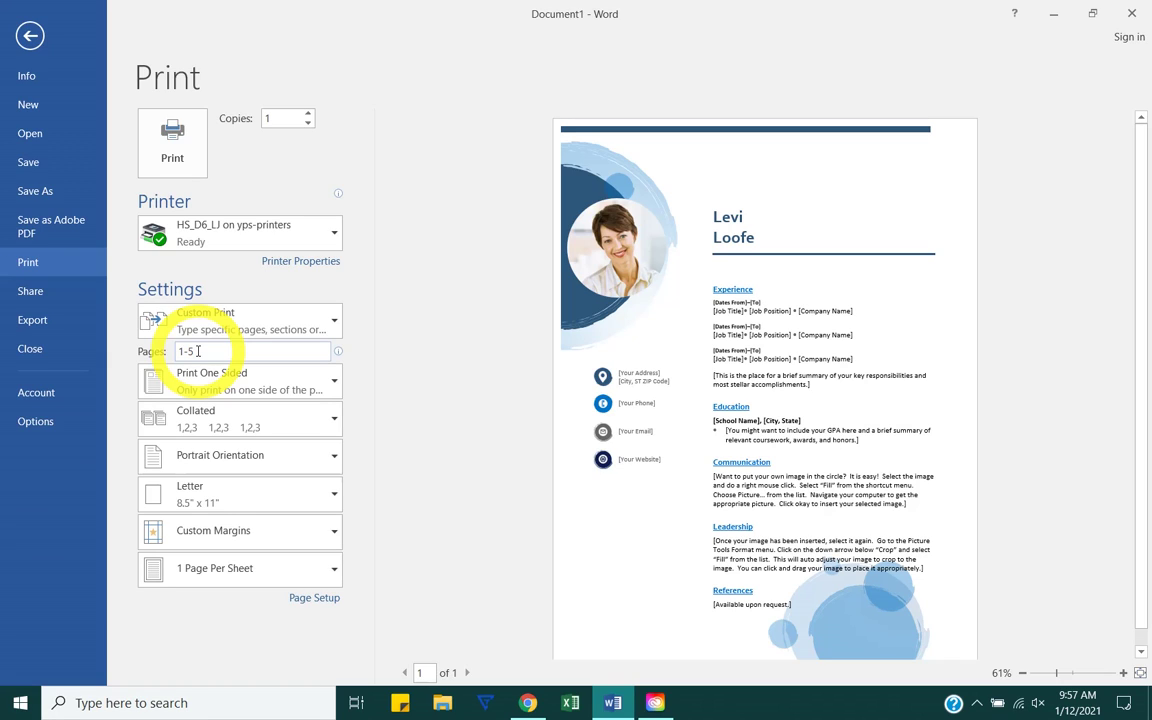
Step: Try ranges 2 and 1-4, 8,10, then delete the range to print all pages
key("BackSpace")
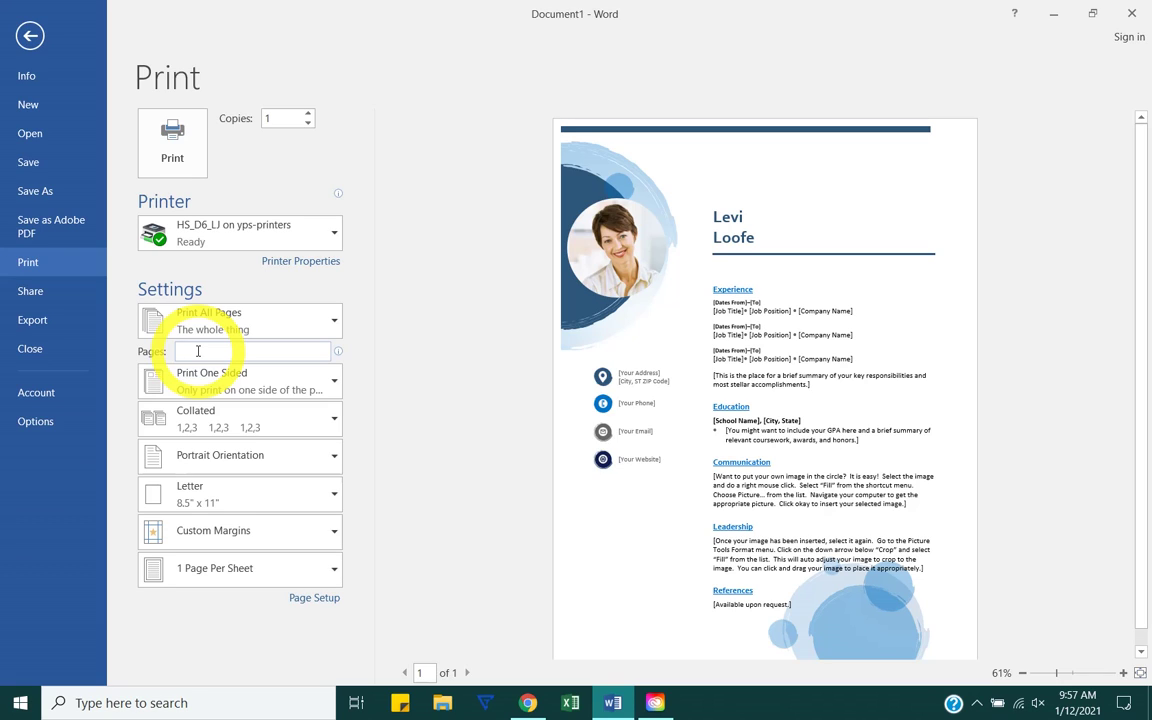
type("2")
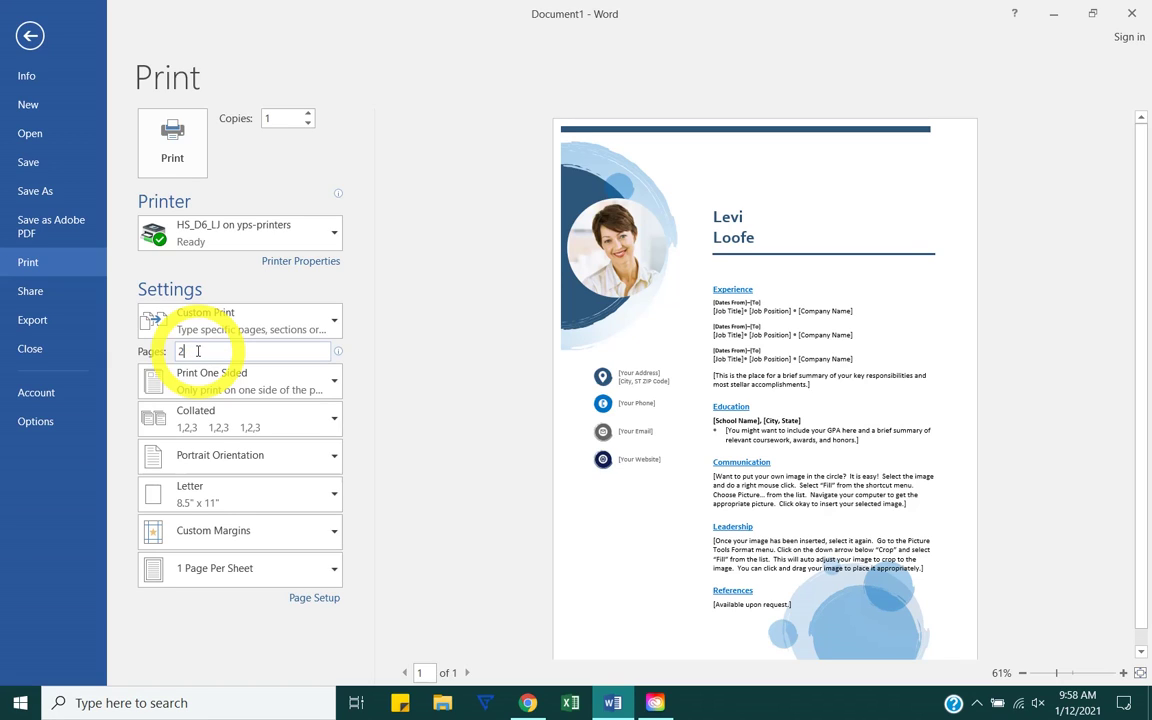
key("BackSpace")
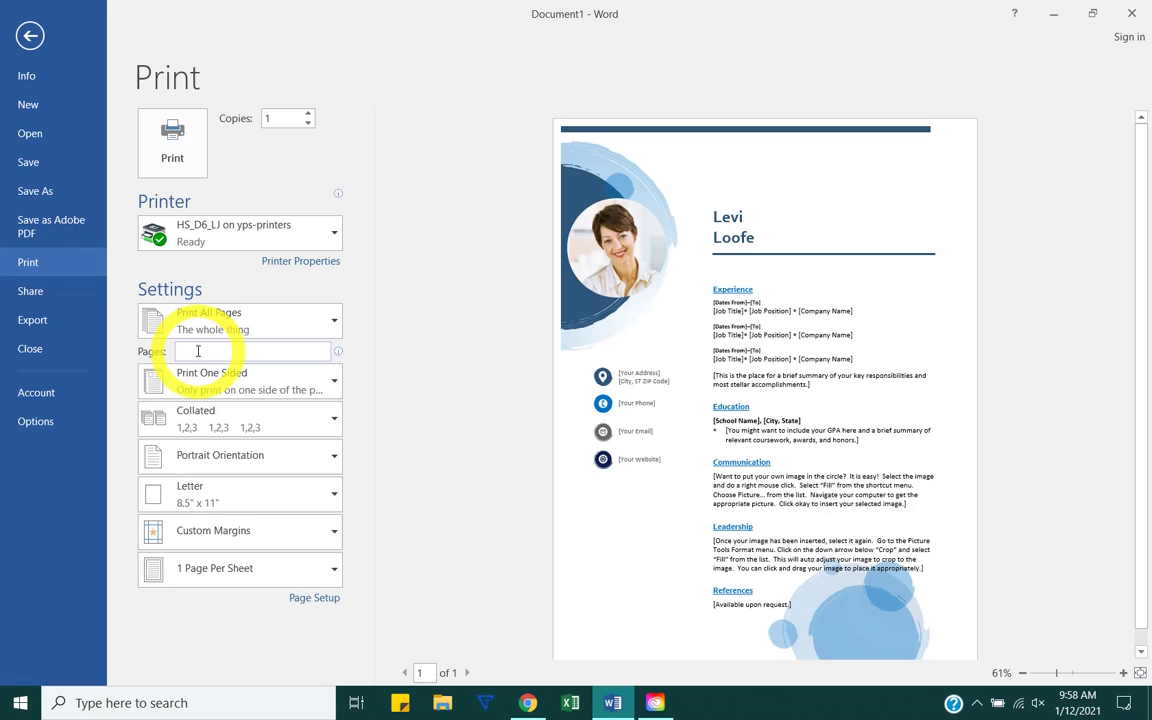
type("1-4")
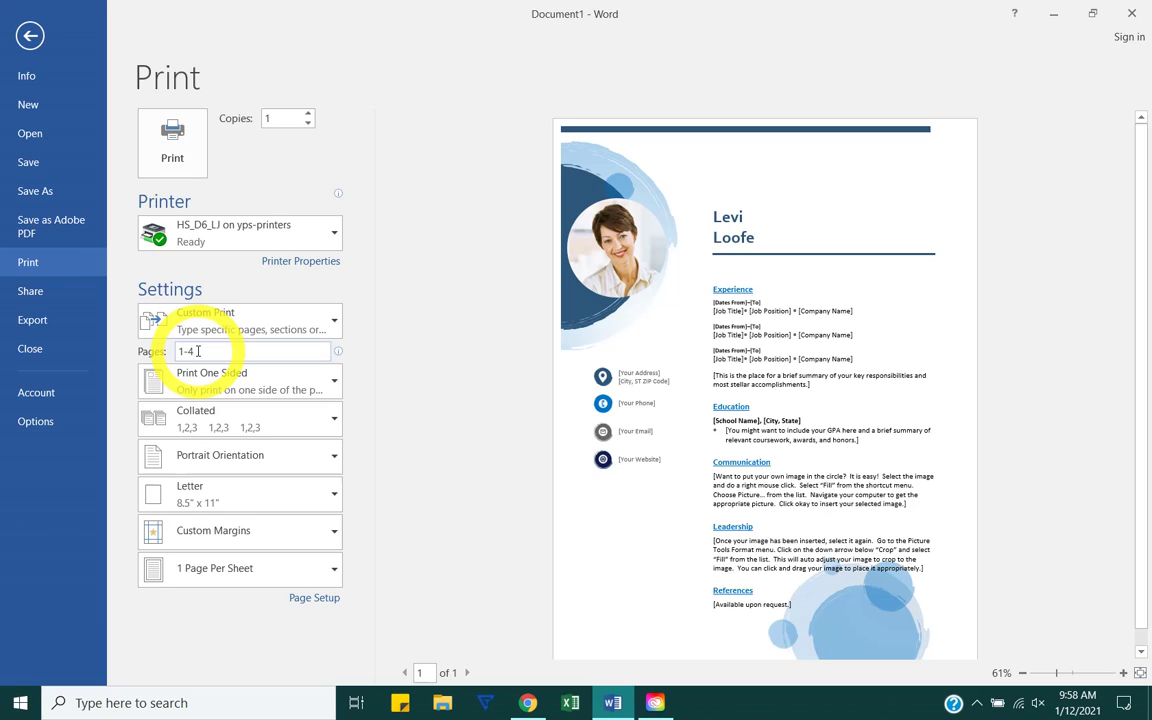
type(", 8,10")
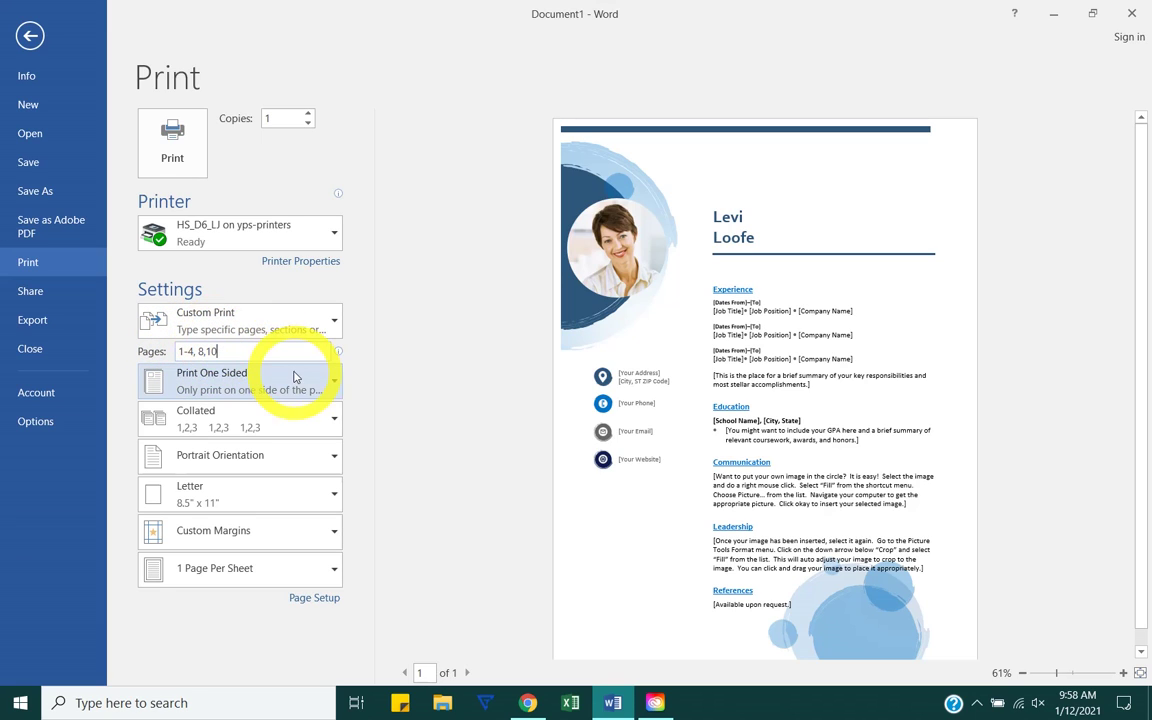
left_click_drag(285, 352, 110, 336)
key("Delete")
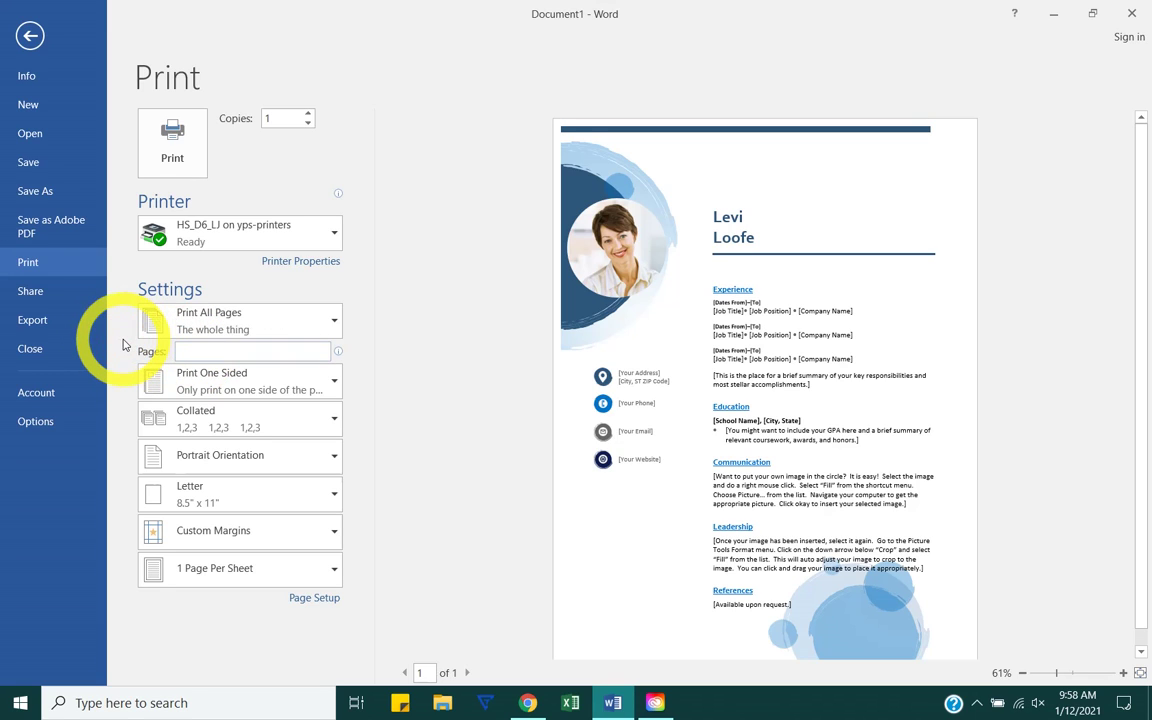
Step: Choose Print on Both Sides (flip on long edge), leaving Collated unchanged
left_click(152, 377)
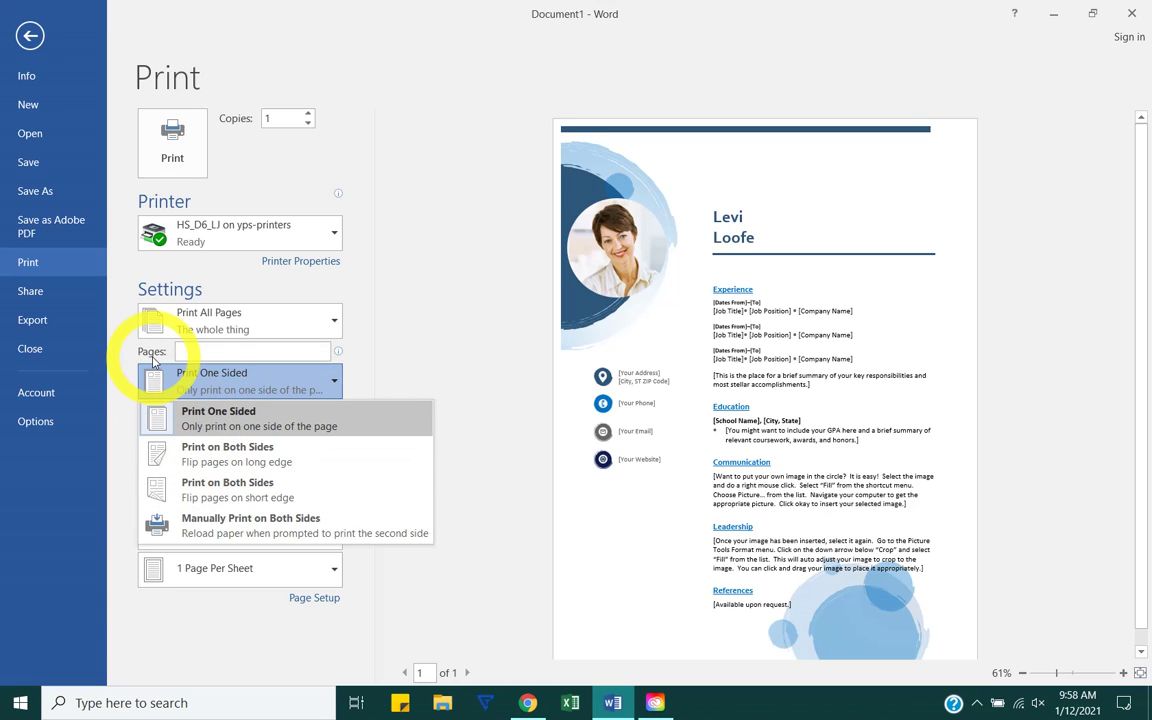
left_click(170, 456)
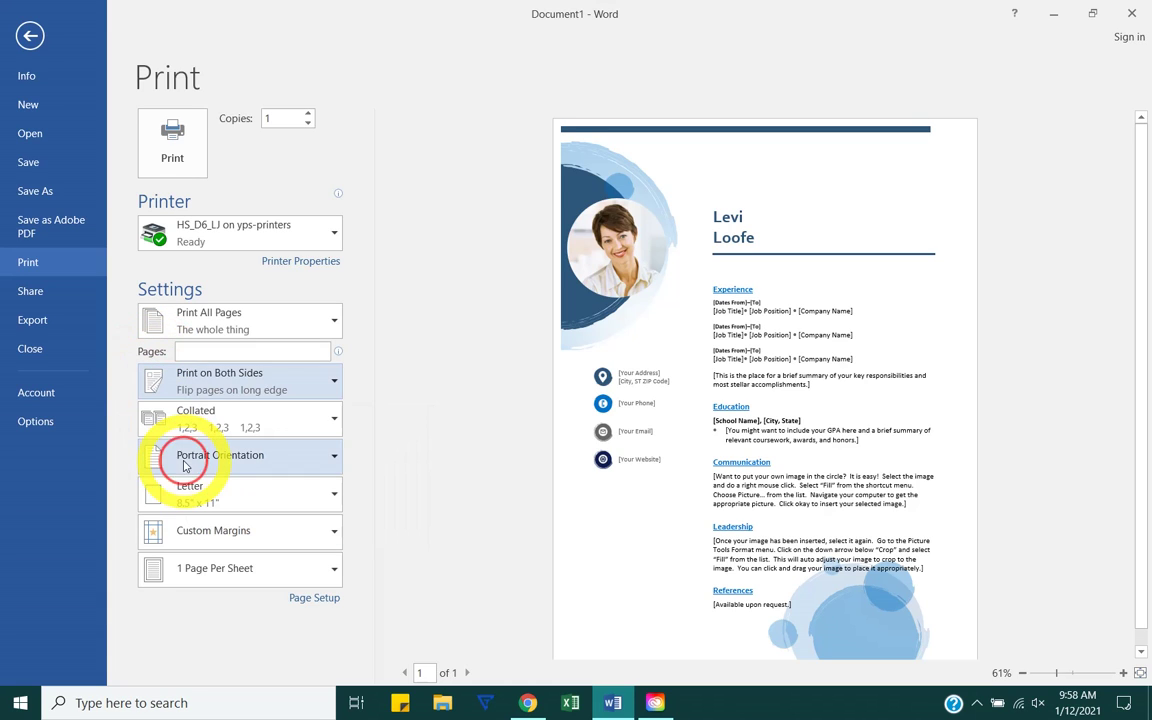
left_click(291, 383)
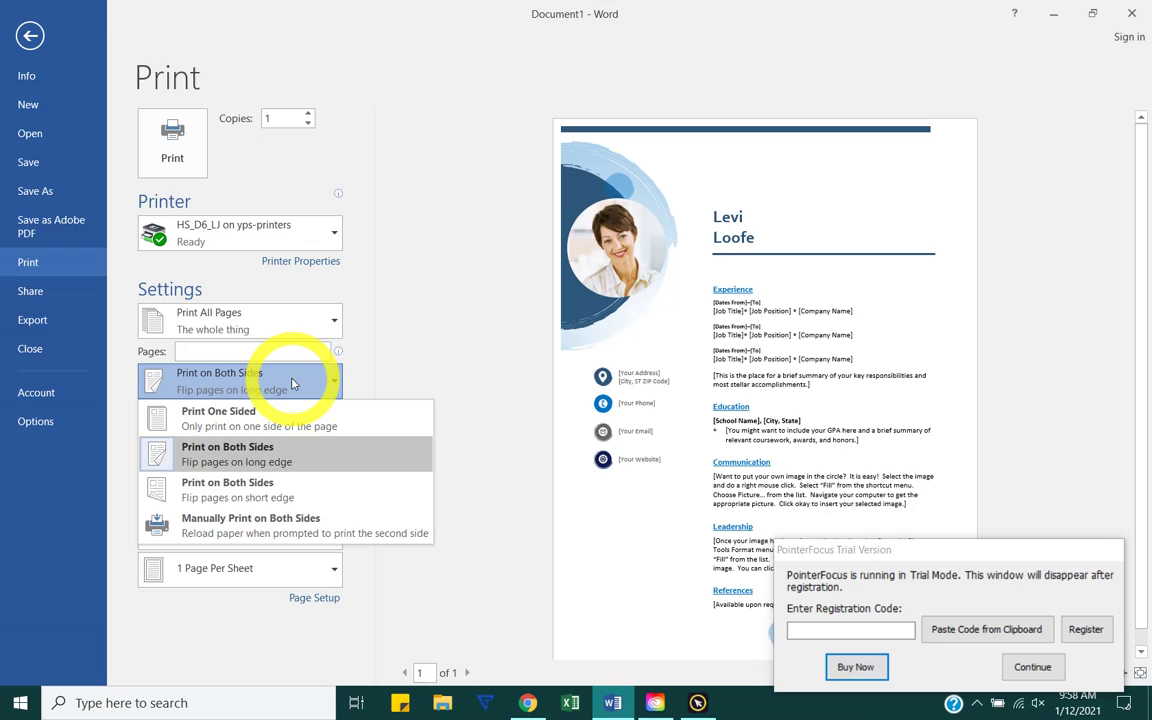
left_click(262, 452)
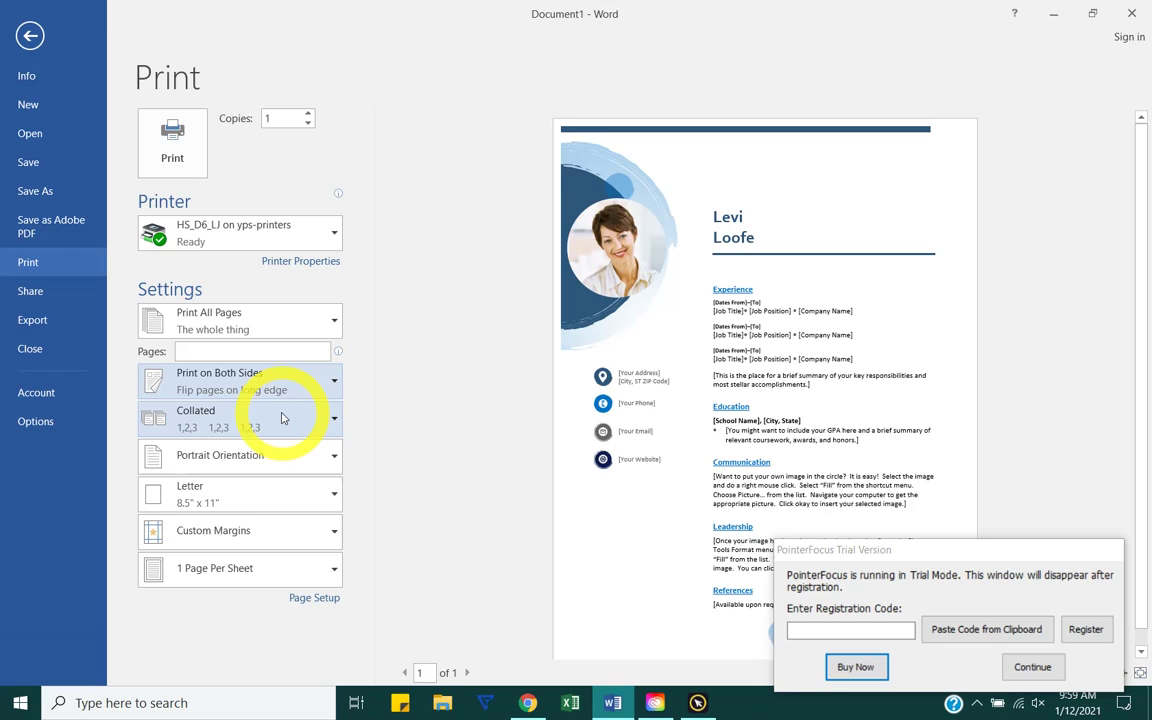
left_click(282, 418)
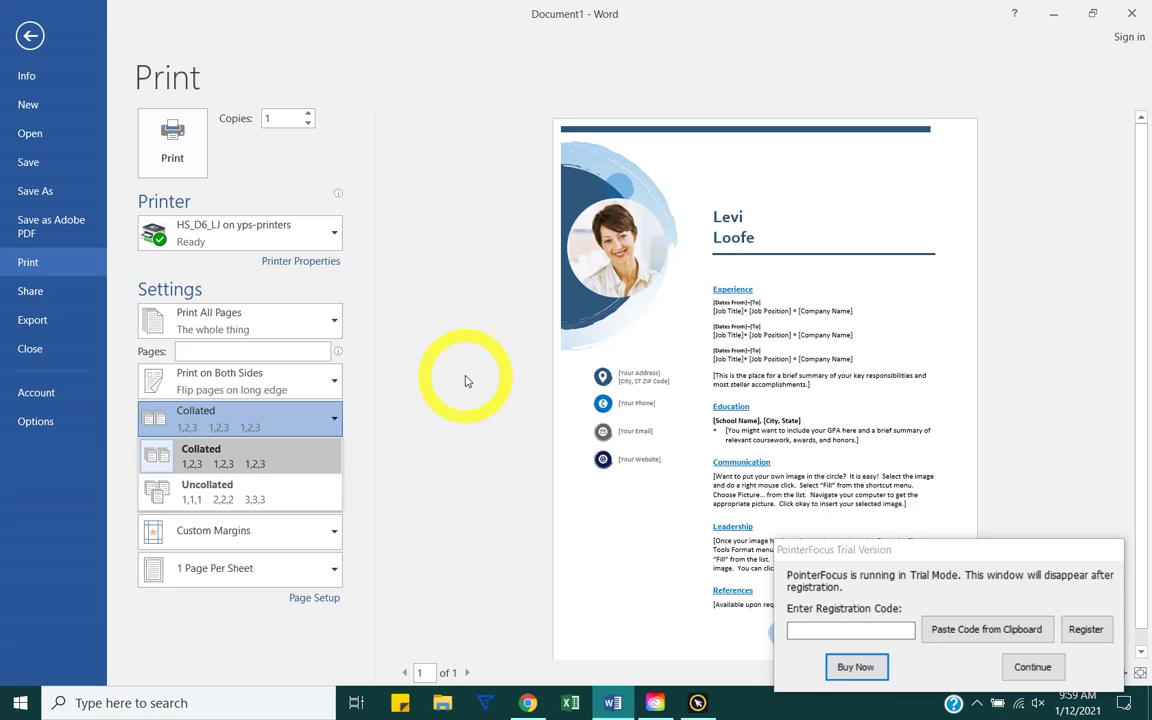
left_click(482, 416)
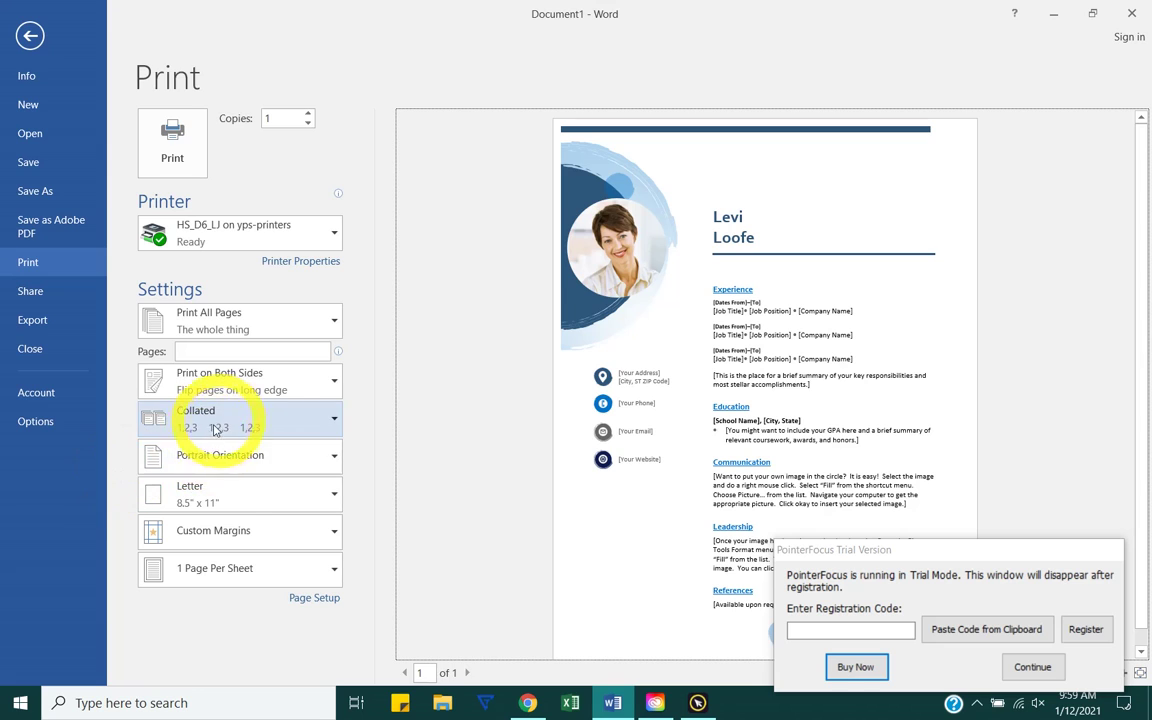
Step: Select the FollowMe_Color on yps-printers printer and keep printing without staples
left_click(232, 232)
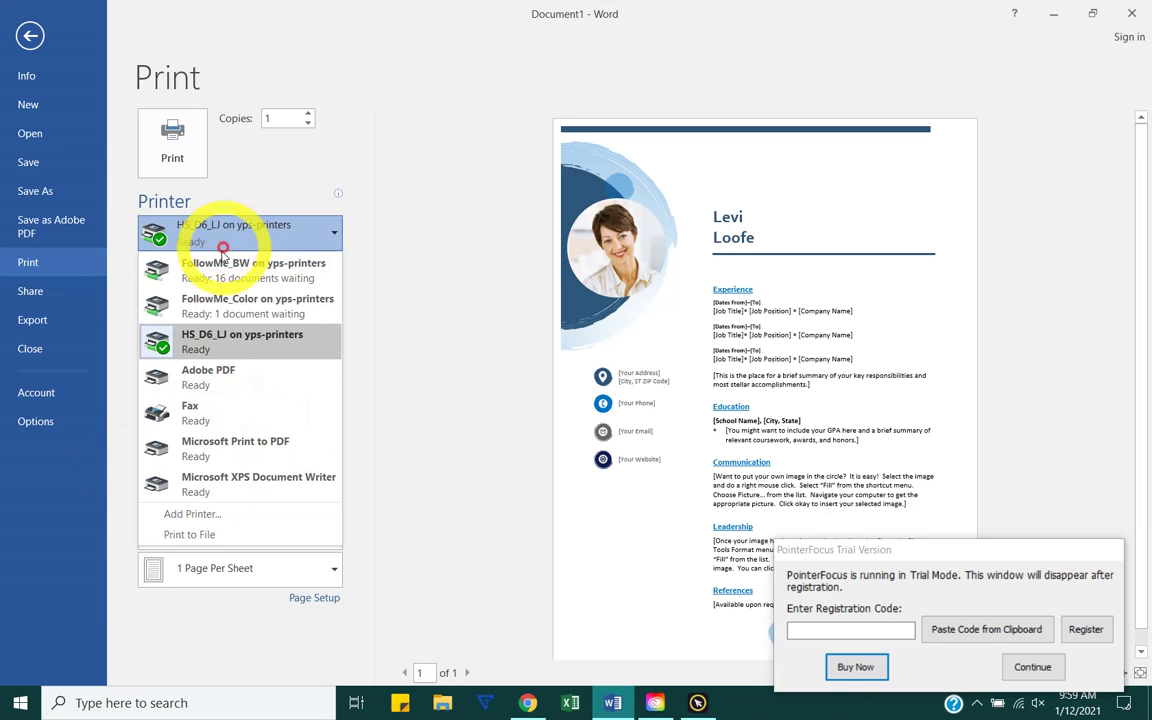
left_click(208, 300)
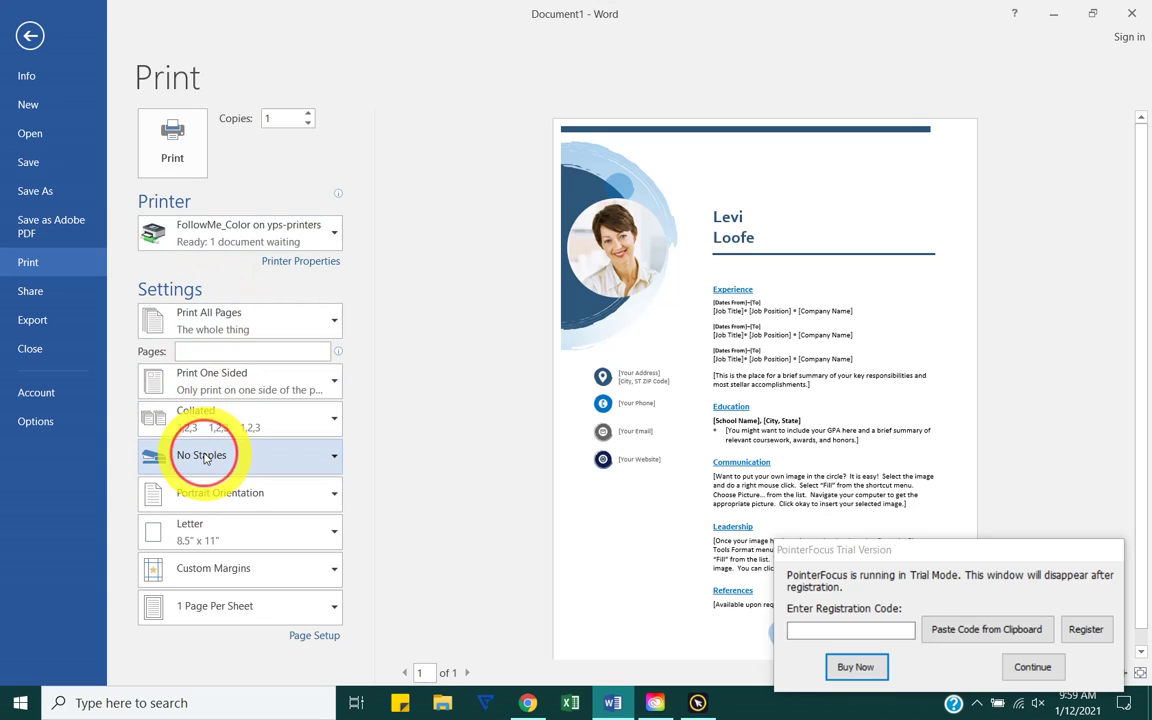
left_click(205, 458)
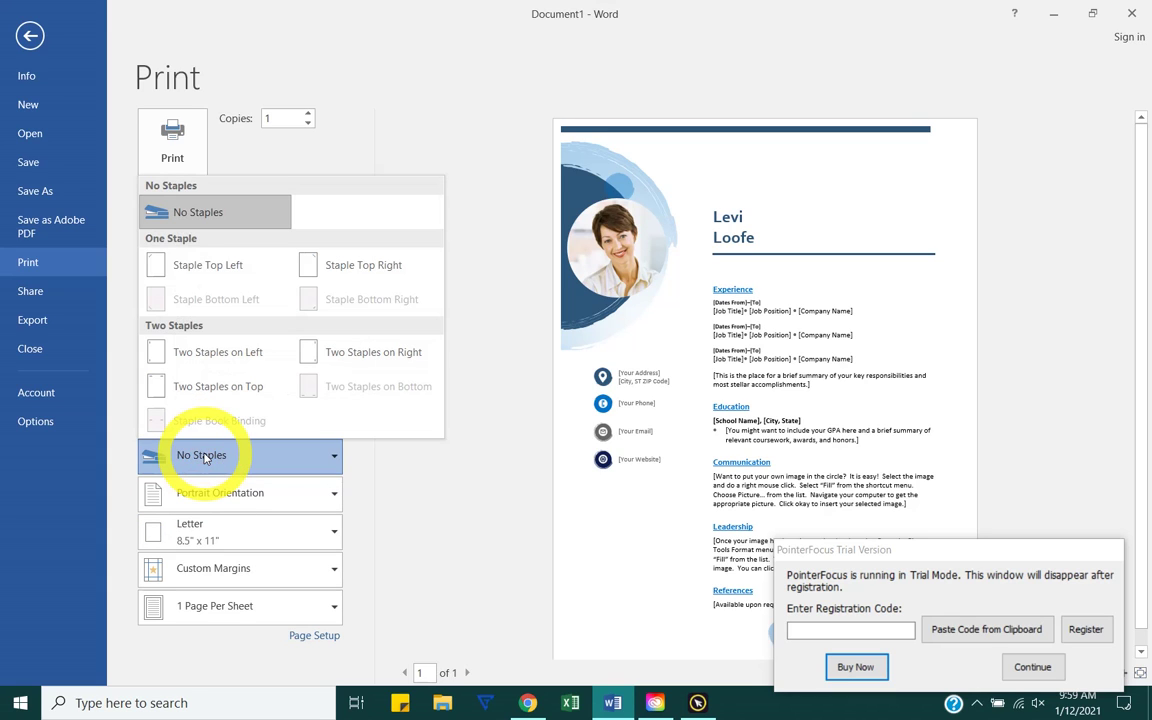
left_click(131, 446)
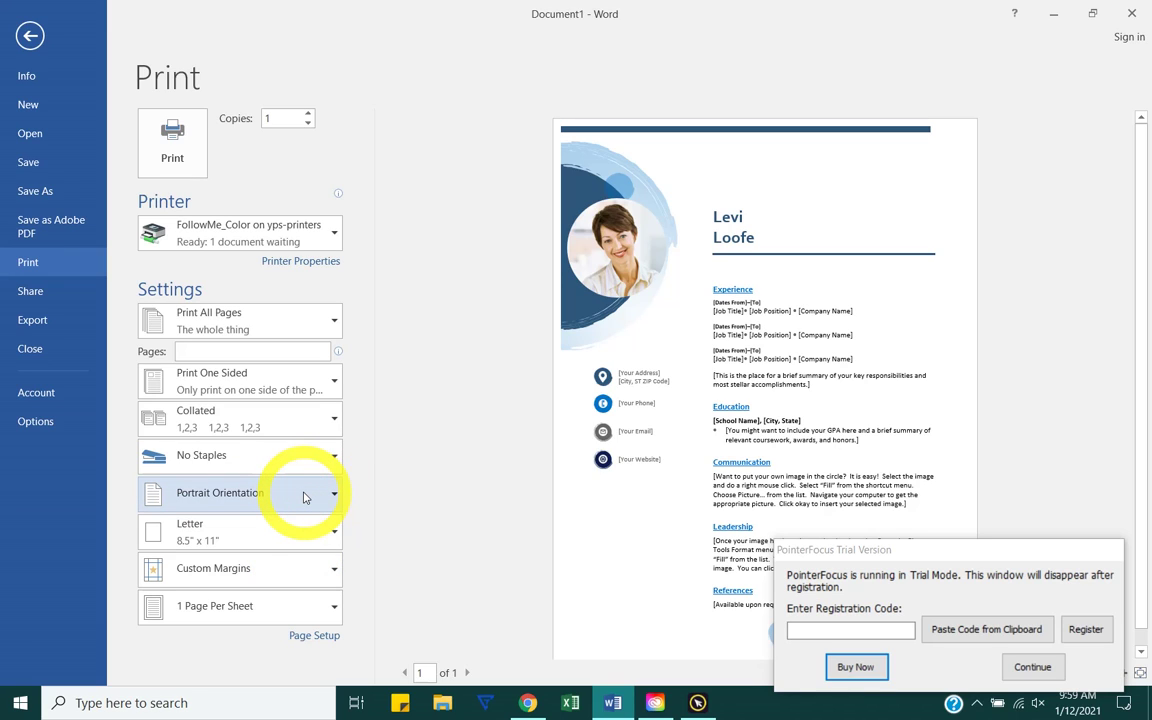
Step: Keep portrait orientation and leave the margin presets unchanged
left_click(305, 497)
left_click(268, 540)
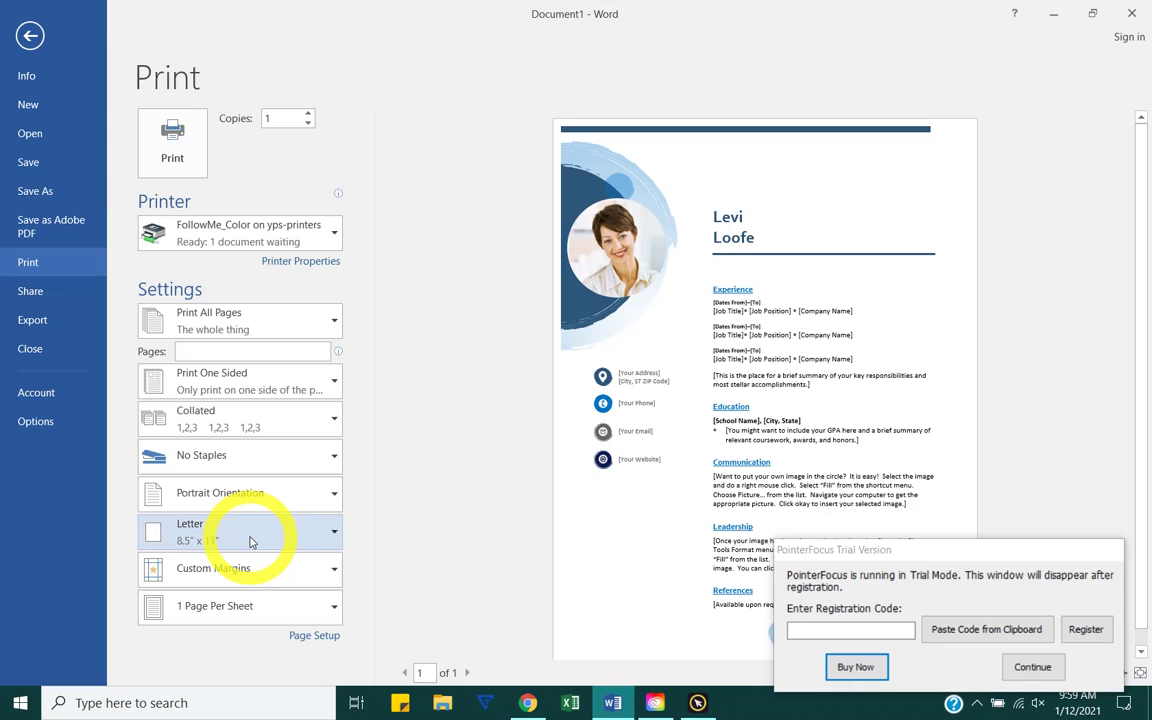
left_click(228, 568)
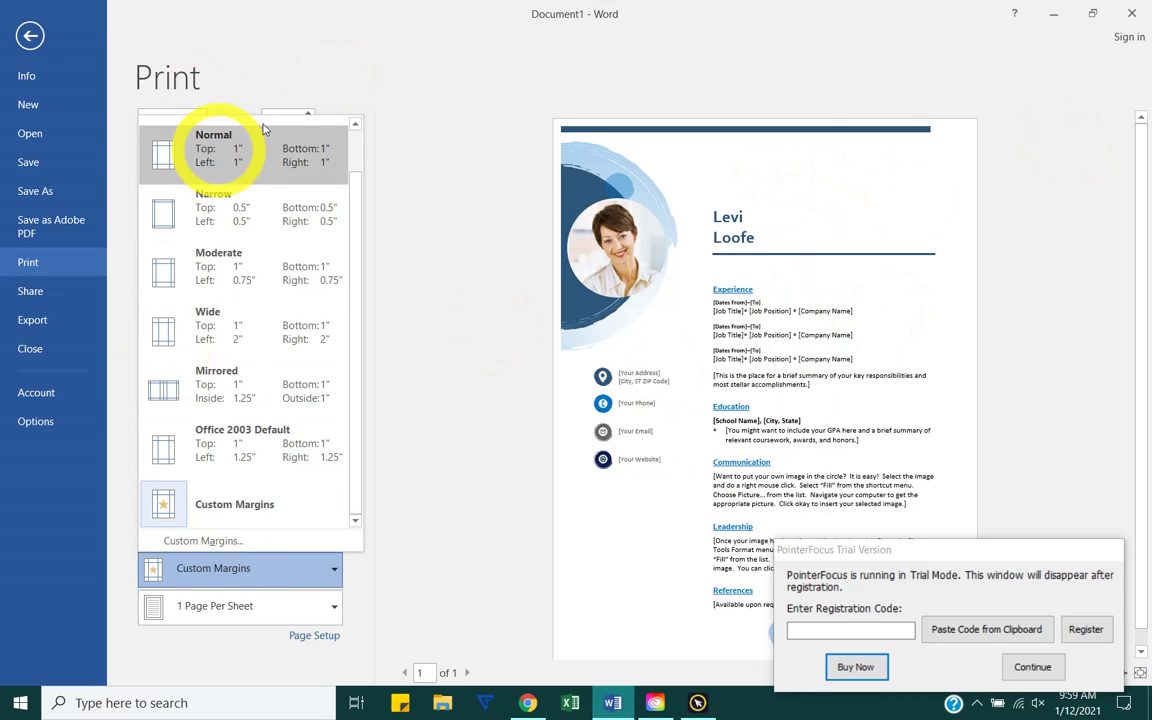
left_click(75, 515)
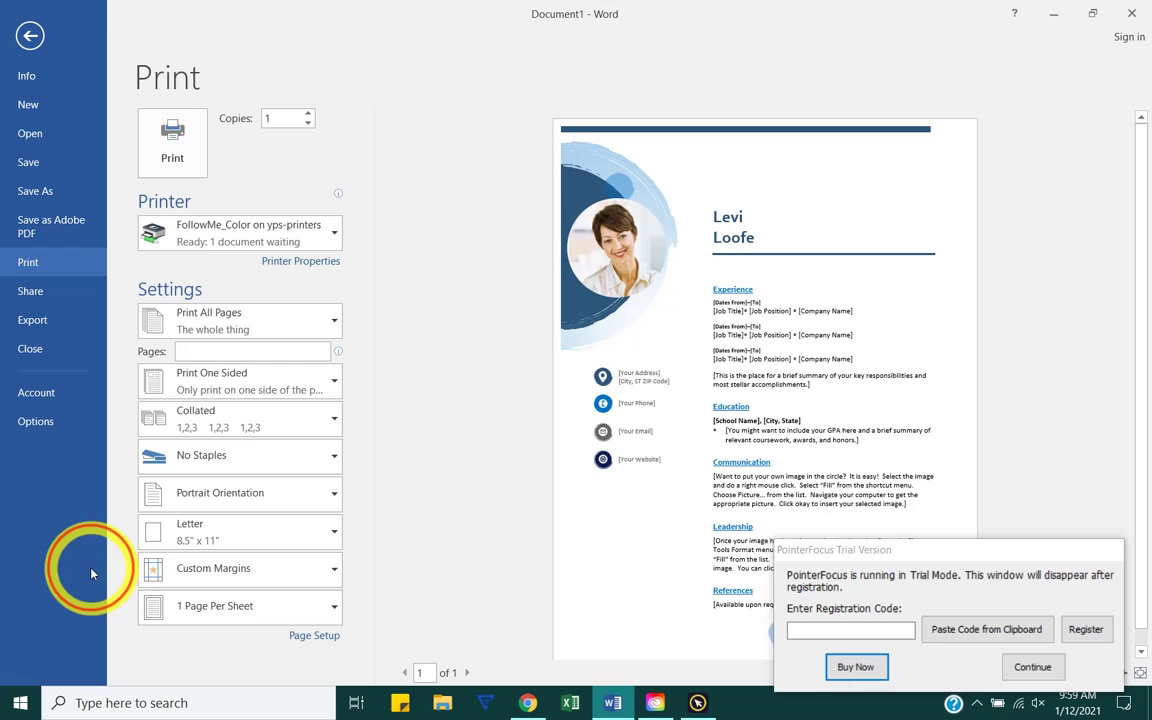
Step: Try 6 pages per sheet, then switch back to 1 page per sheet
left_click(167, 610)
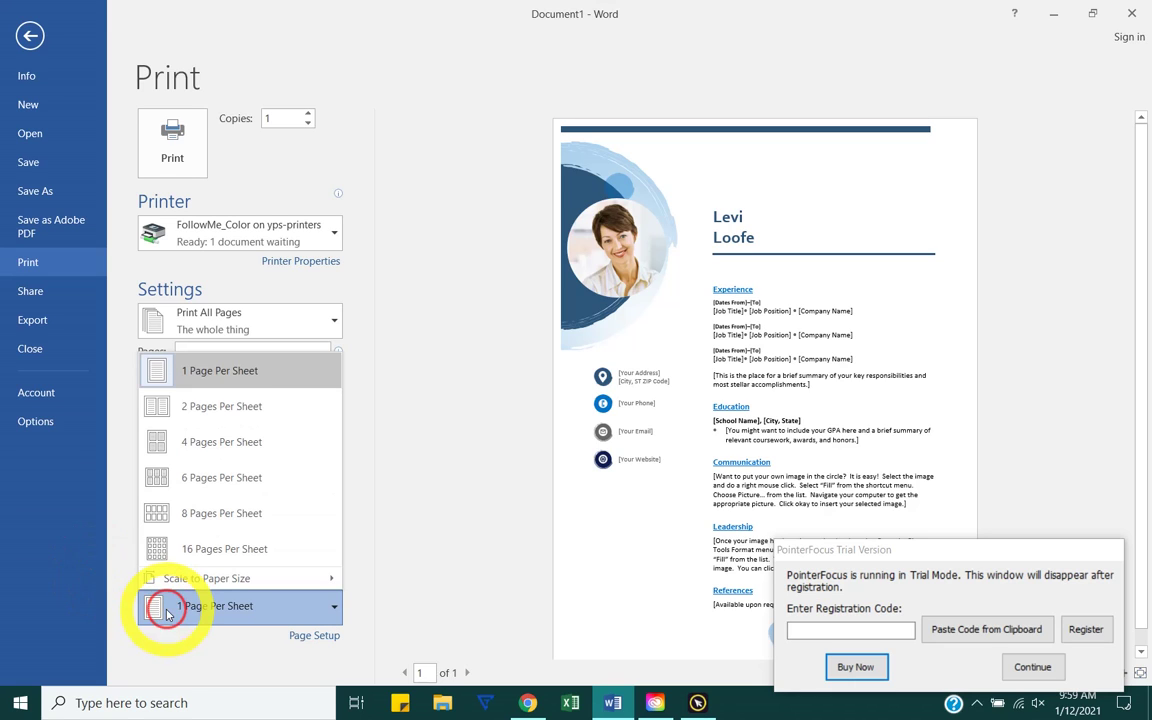
left_click(231, 476)
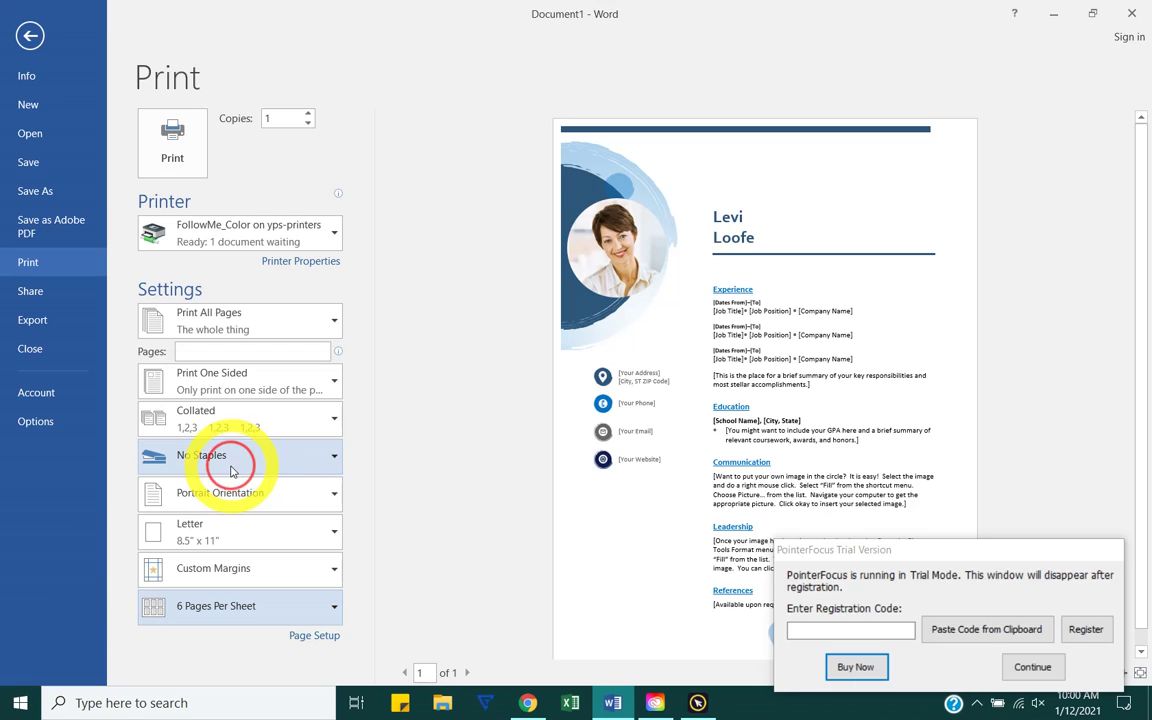
left_click(213, 610)
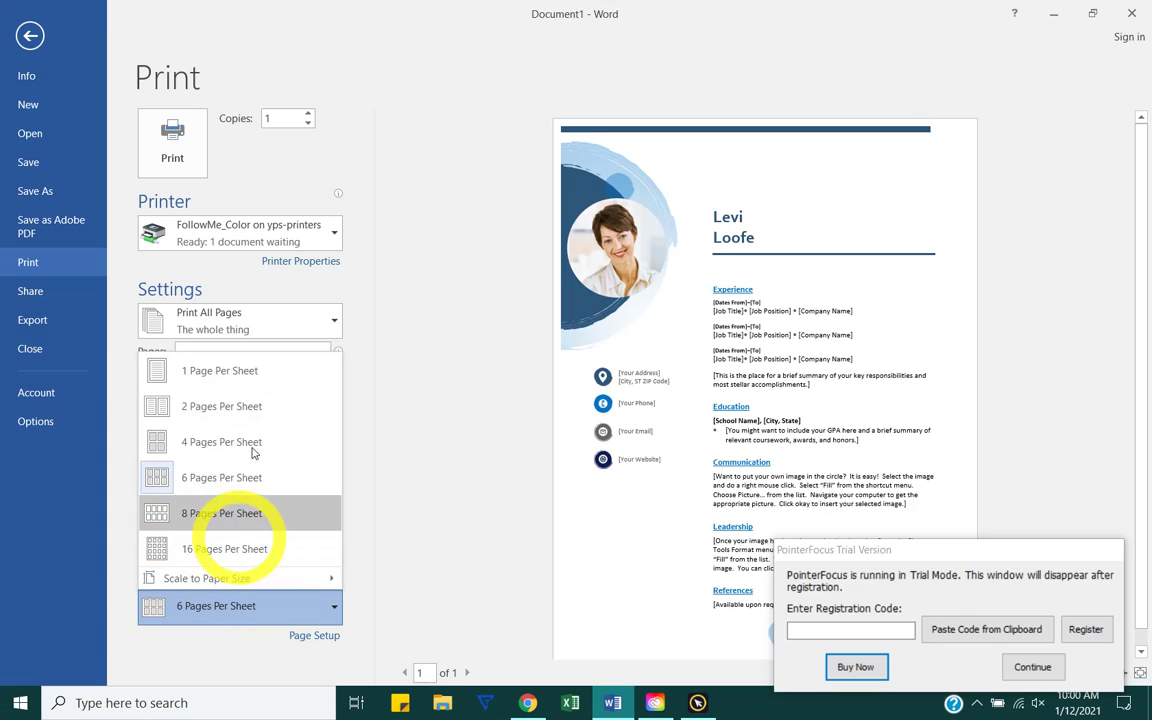
left_click(222, 378)
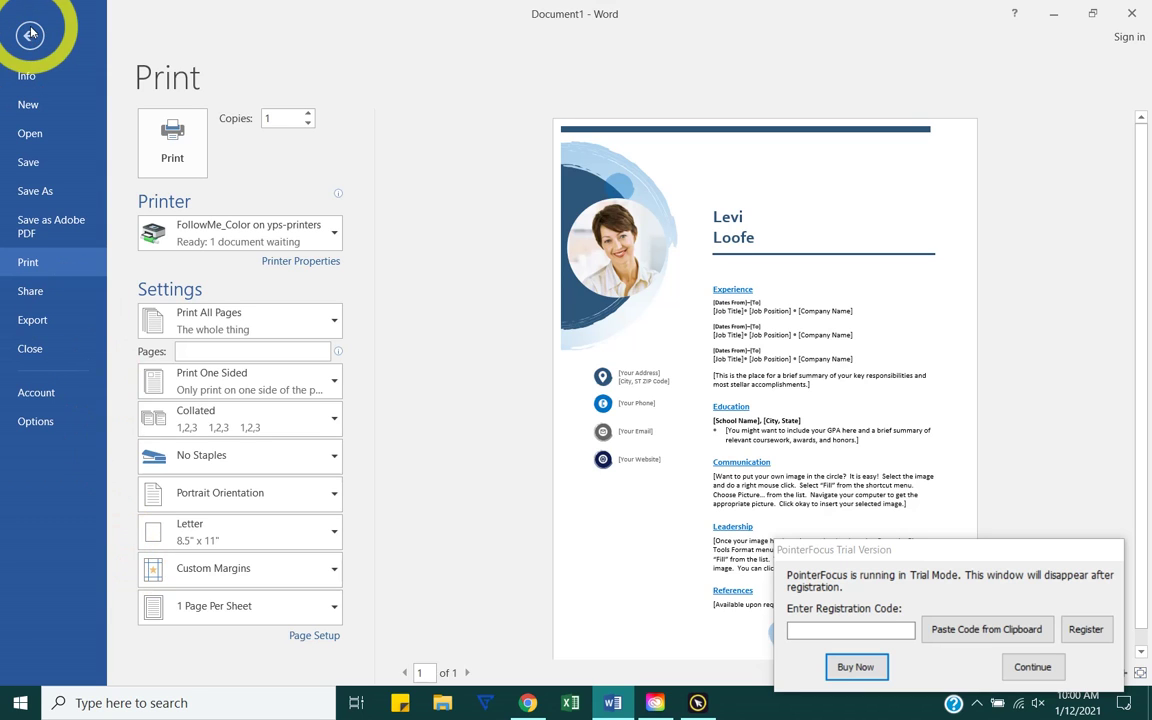
Step: Exit the Print page back to the resume document and dismiss the trial notice
left_click(30, 34)
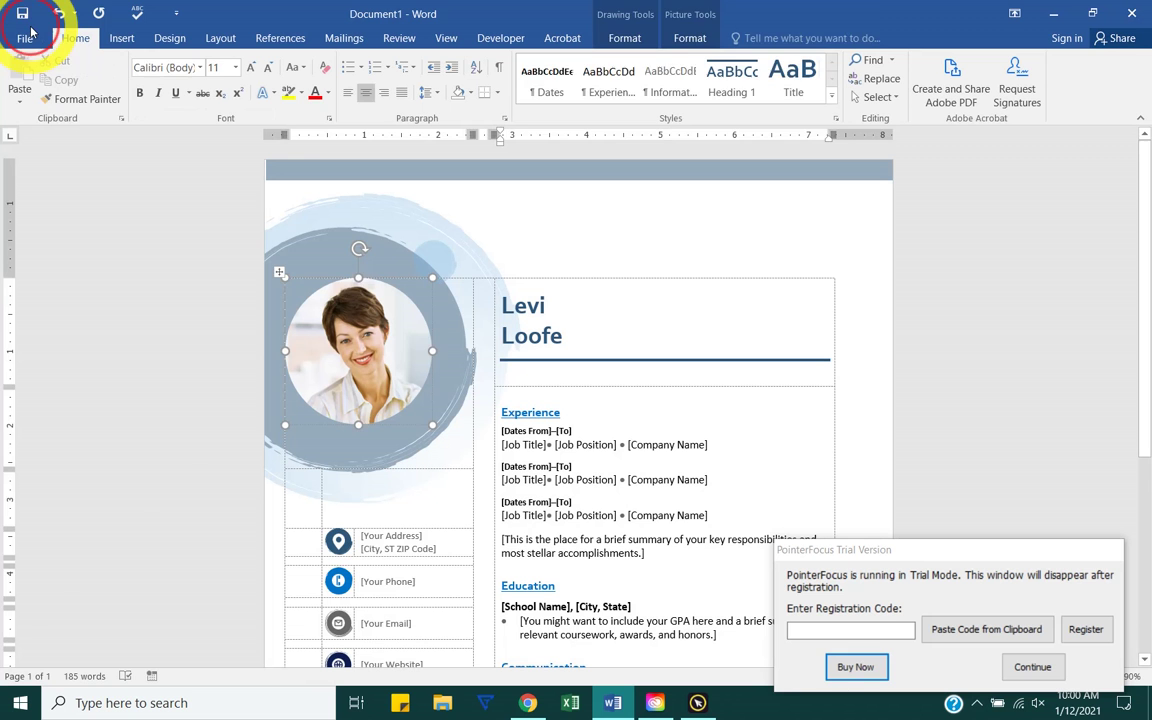
left_click(1032, 668)
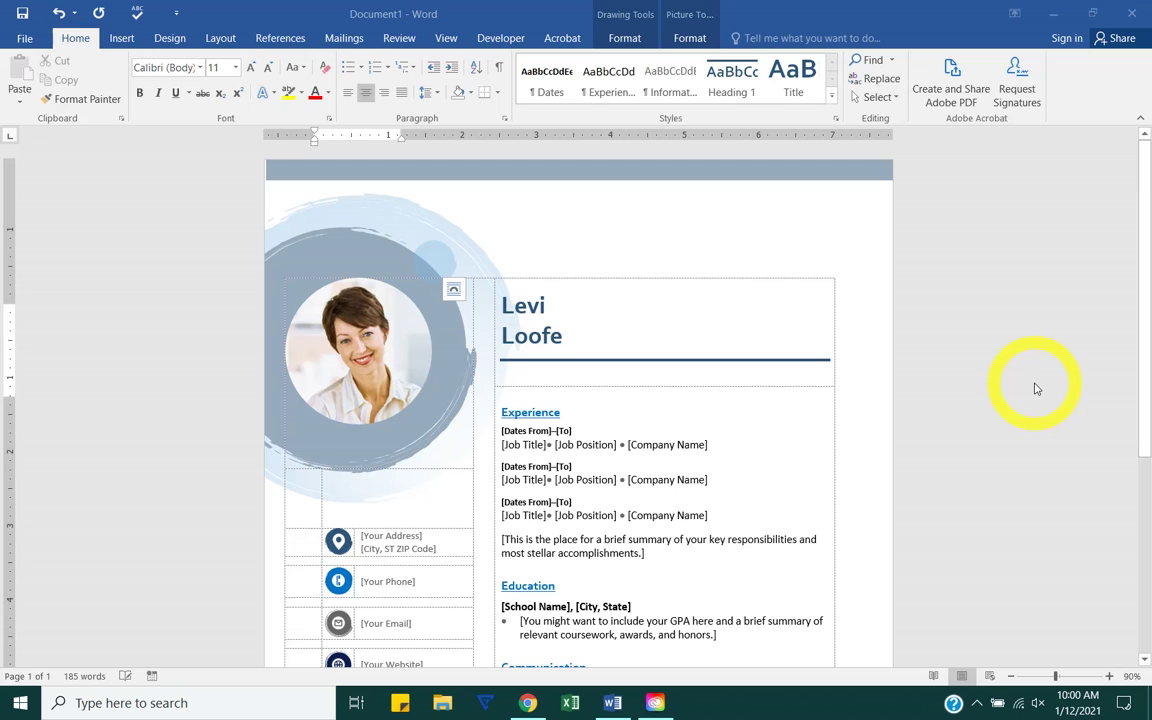